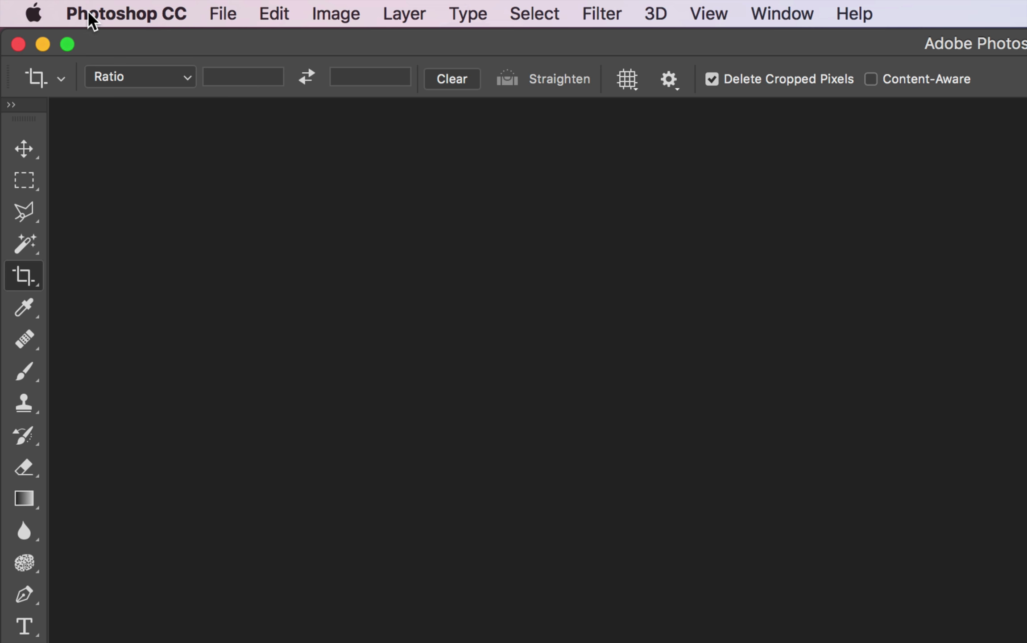
Preview the brush sheet on the EPSON Perfection V19 and set an 8.16 × 11.15 in whole-page scan area
{"action": "left_click", "coordinate": [213, 15]}
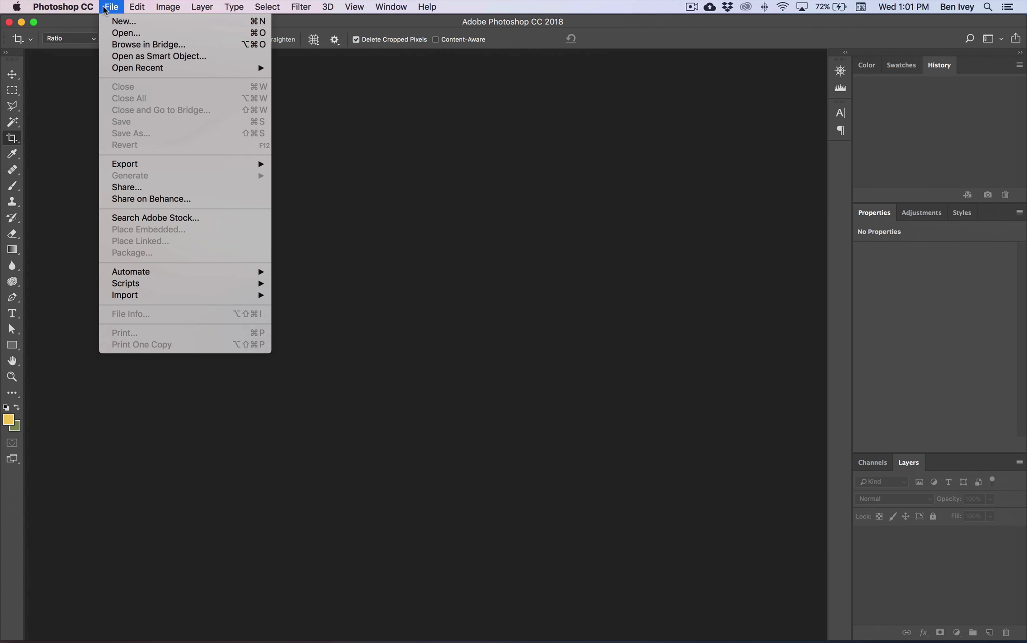
{"action": "mouse_move", "coordinate": [195, 298]}
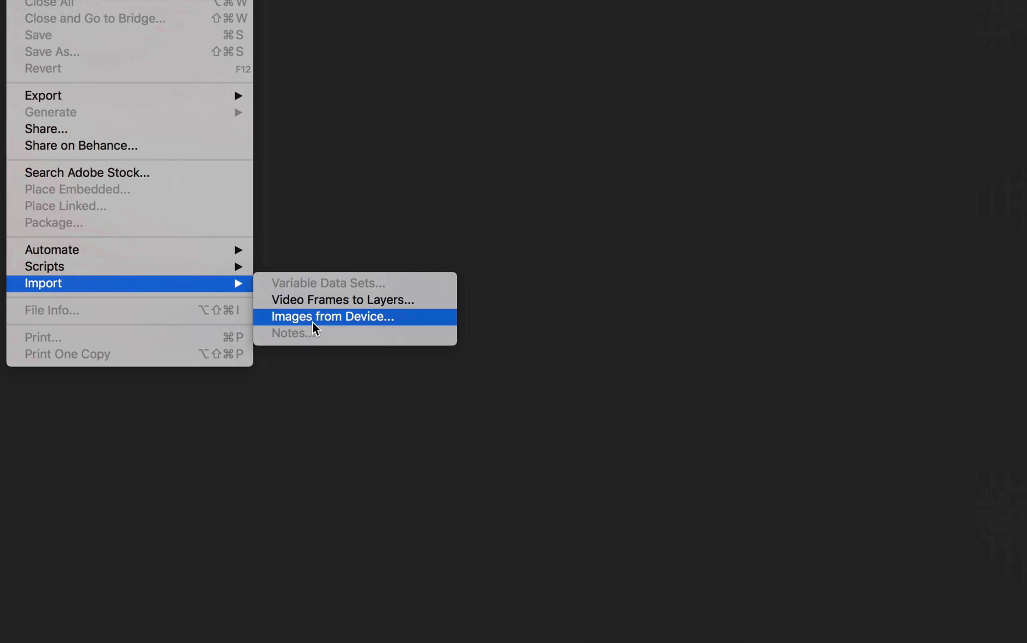
{"action": "left_click", "coordinate": [313, 320]}
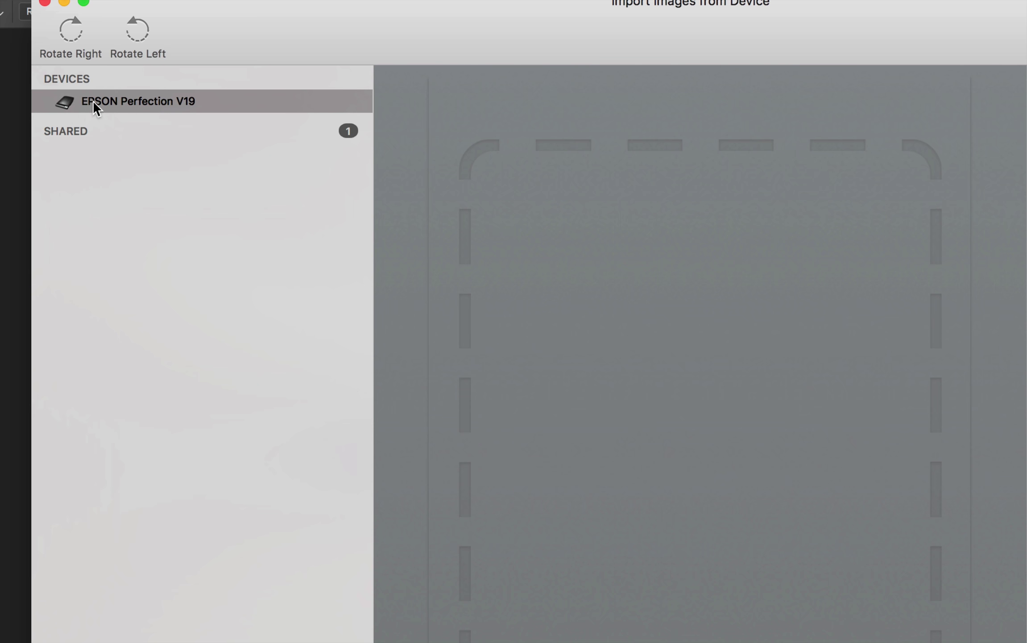
{"action": "mouse_move", "coordinate": [160, 121]}
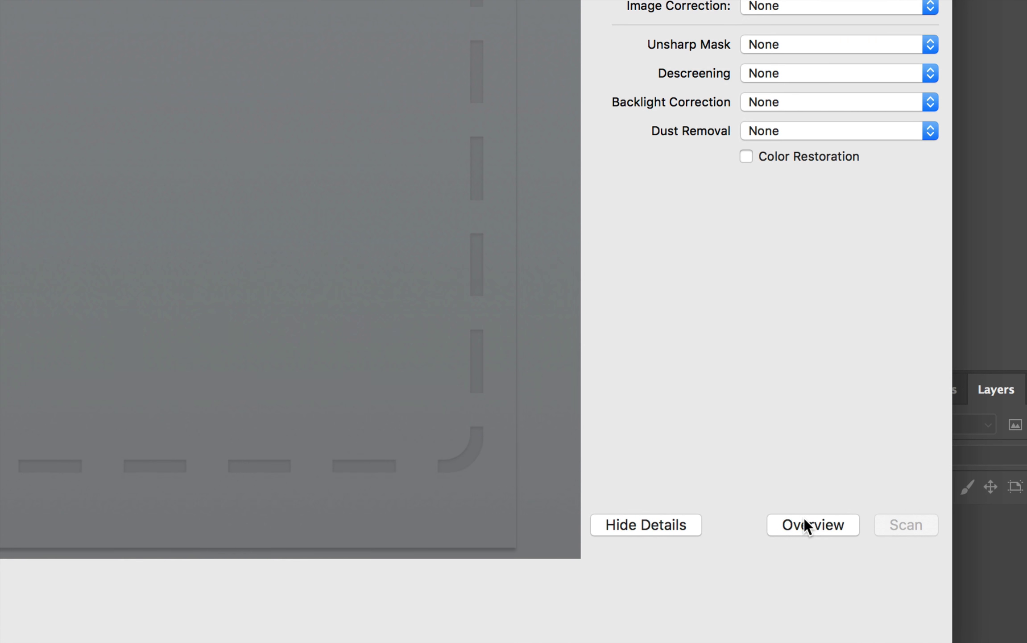
{"action": "left_click", "coordinate": [803, 536]}
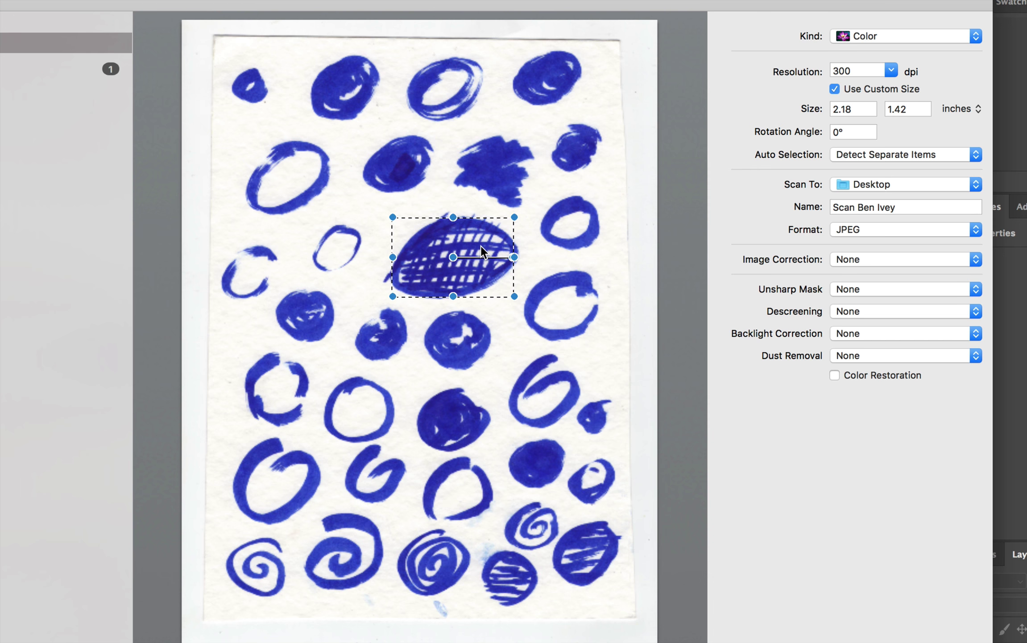
{"action": "key", "text": "BackSpace"}
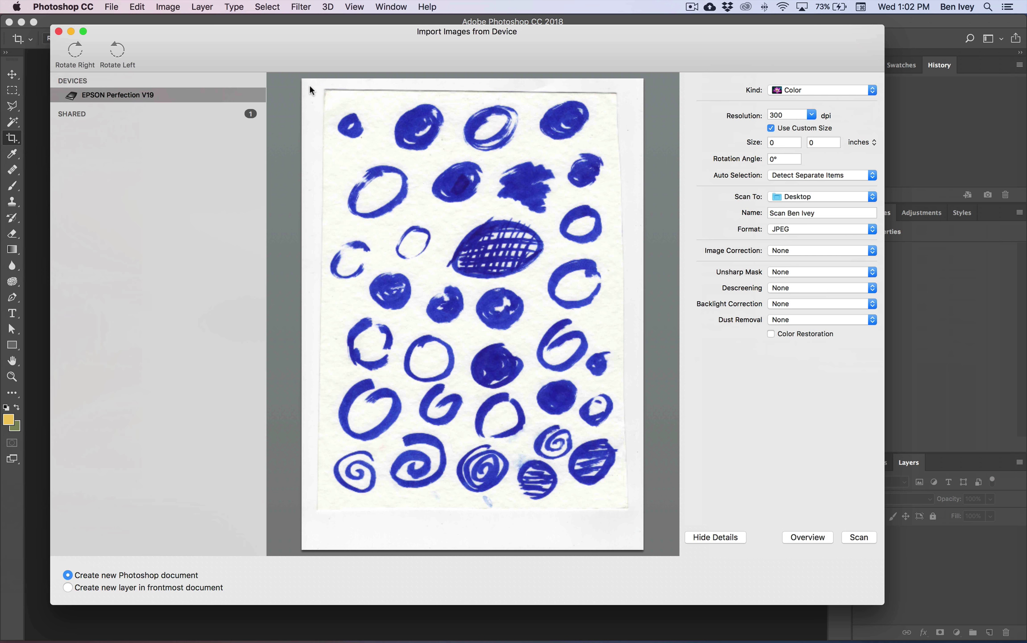
{"action": "left_click_drag", "start_coordinate": [310, 88], "coordinate": [638, 538]}
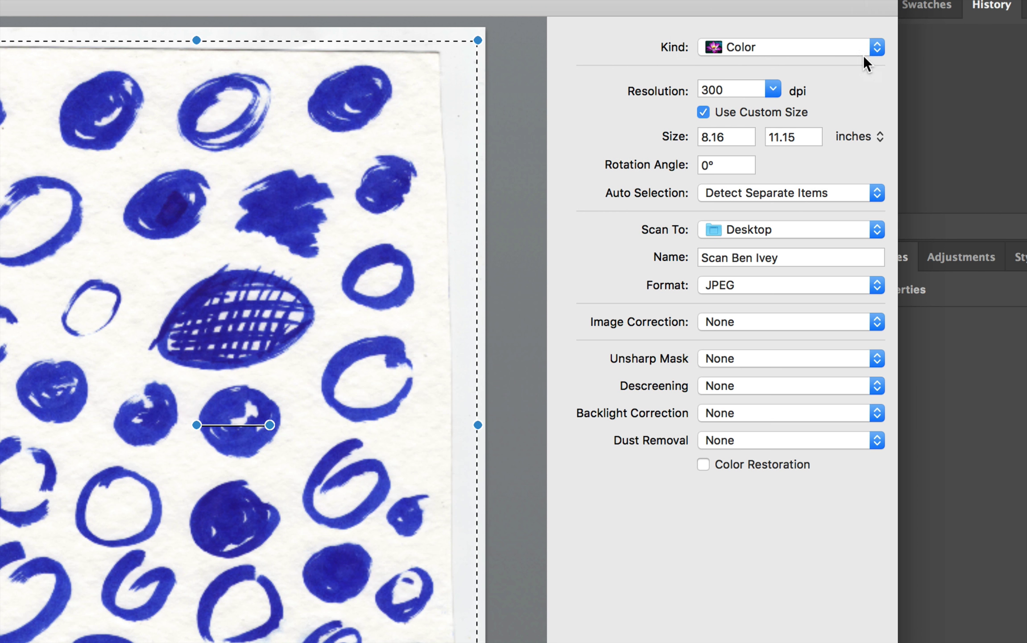
Scan the sheet in Color at 300 dpi as a JPEG saved to the Desktop
{"action": "left_click", "coordinate": [872, 51]}
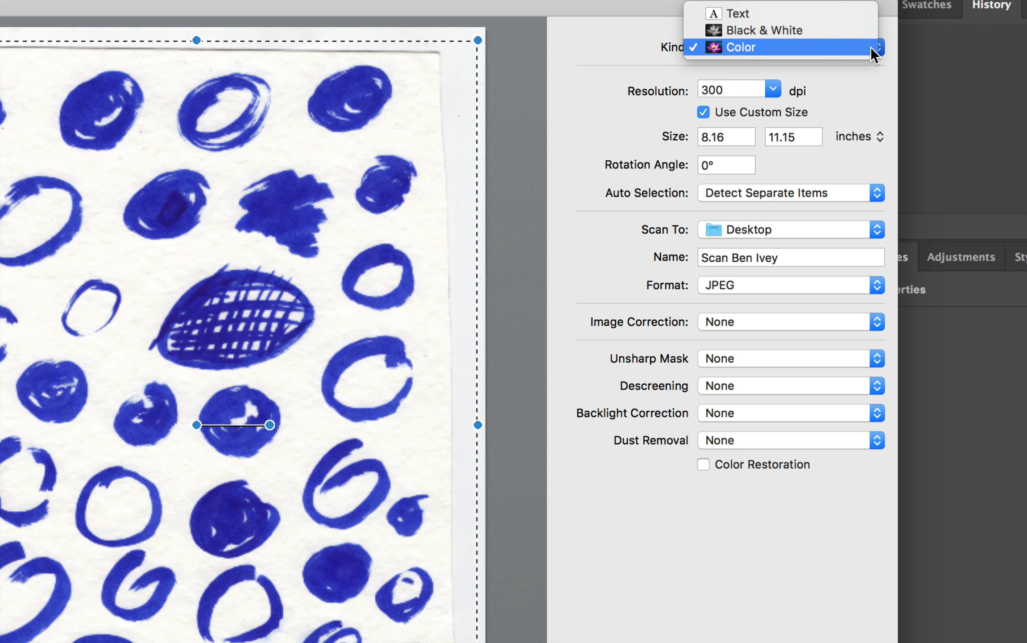
{"action": "left_click", "coordinate": [874, 47]}
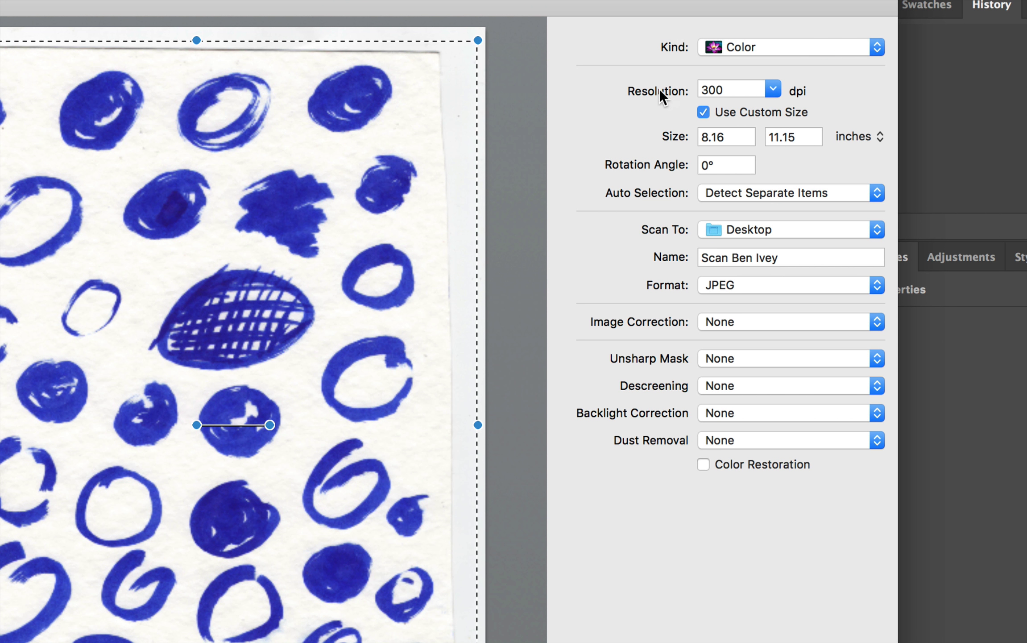
{"action": "double_click", "coordinate": [723, 90]}
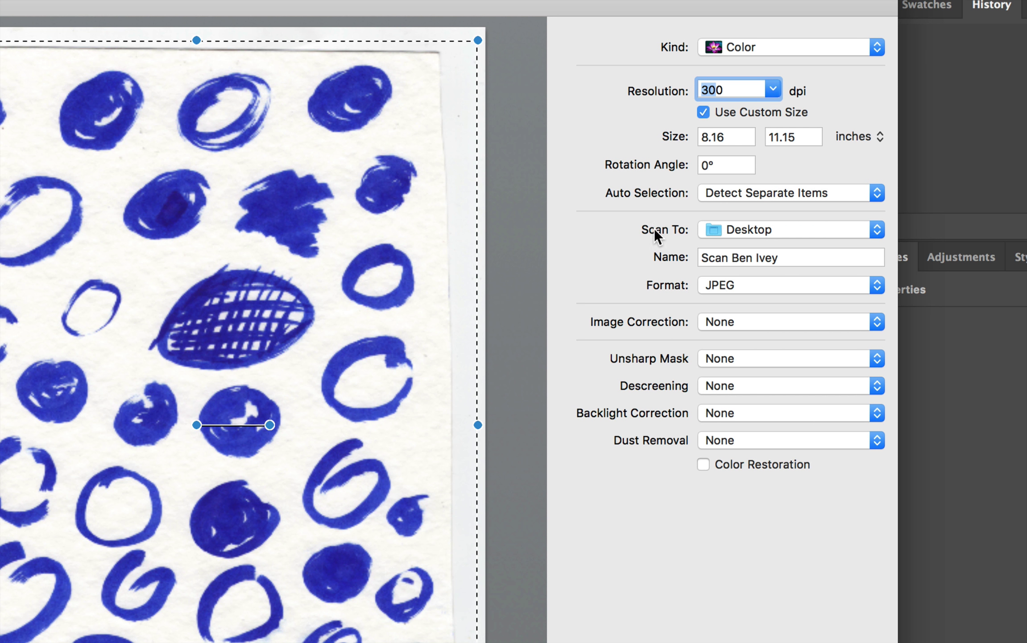
{"action": "left_click", "coordinate": [725, 229]}
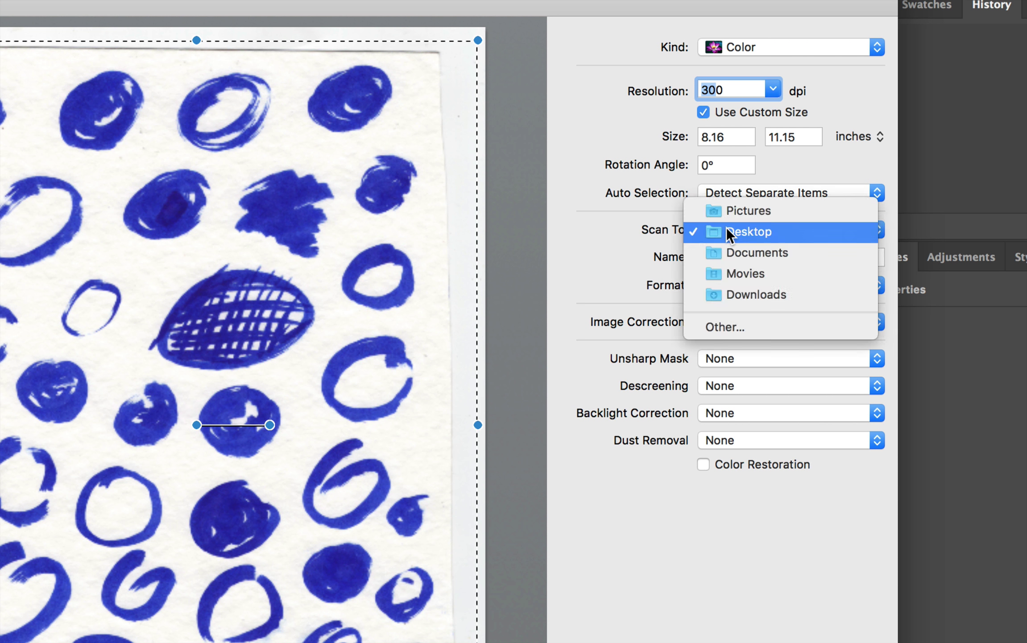
{"action": "left_click", "coordinate": [779, 229]}
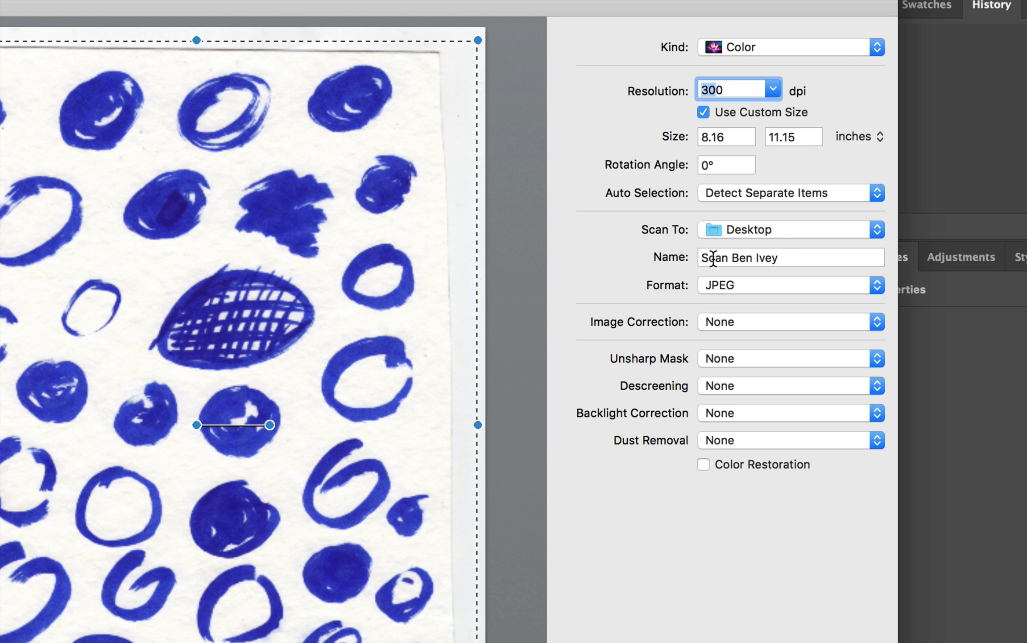
{"action": "left_click_drag", "start_coordinate": [699, 259], "coordinate": [798, 259]}
{"action": "left_click", "coordinate": [798, 259]}
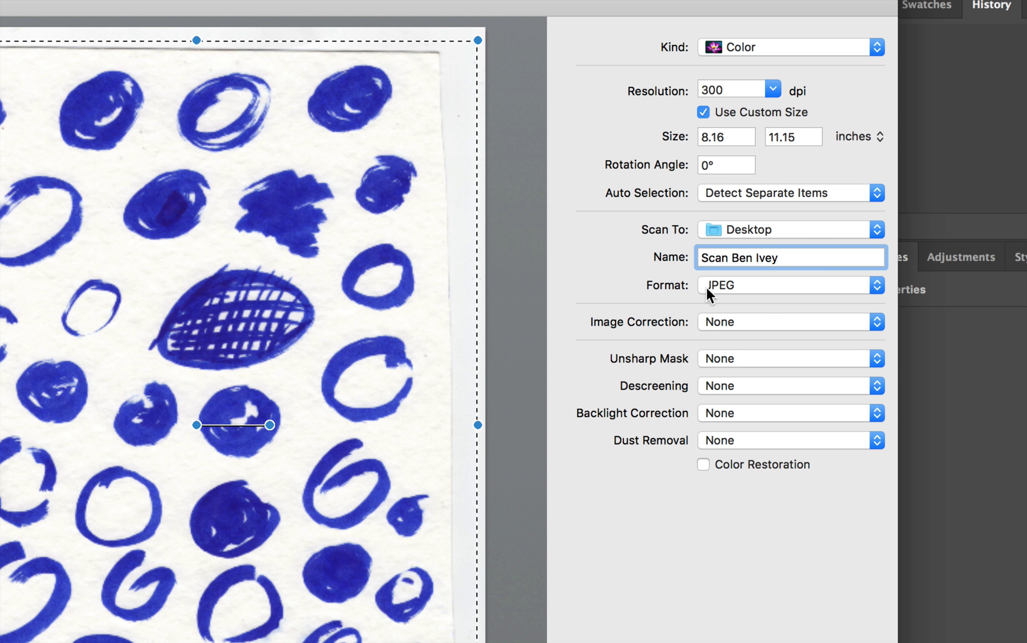
{"action": "left_click", "coordinate": [736, 285]}
{"action": "left_click", "coordinate": [736, 284]}
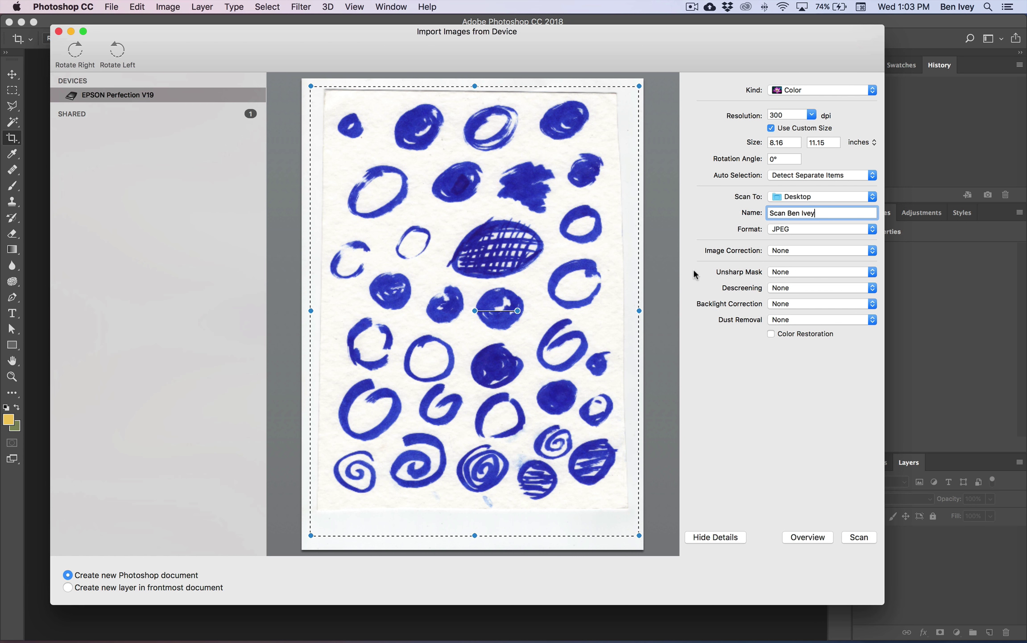
{"action": "left_click", "coordinate": [858, 537]}
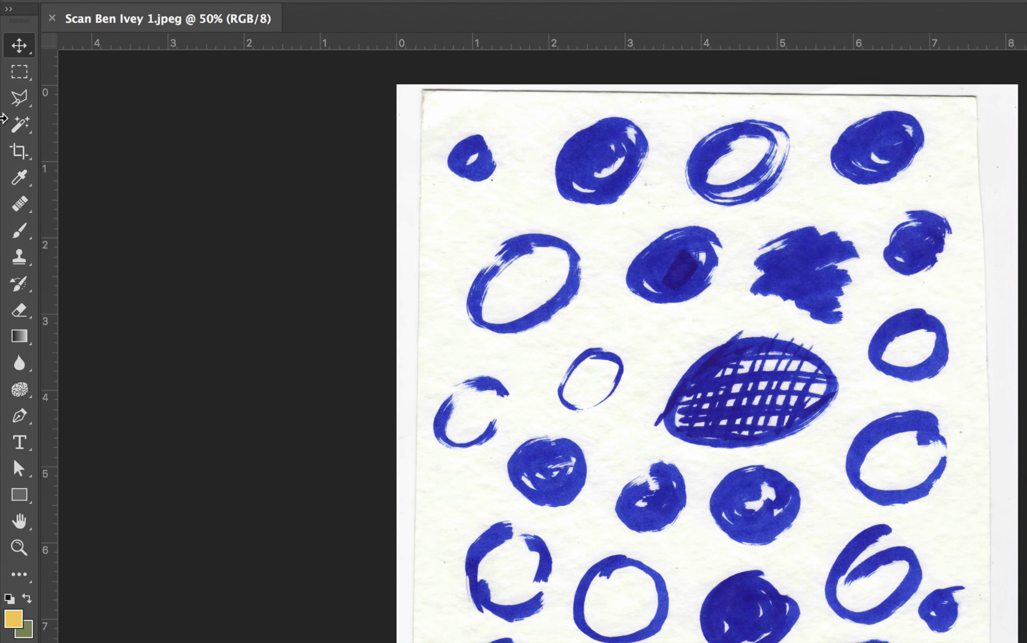
Crop the scan's top-left and bottom-right paper edges, leaving a 7.47 × 10.21 in image
{"action": "left_click", "coordinate": [13, 154]}
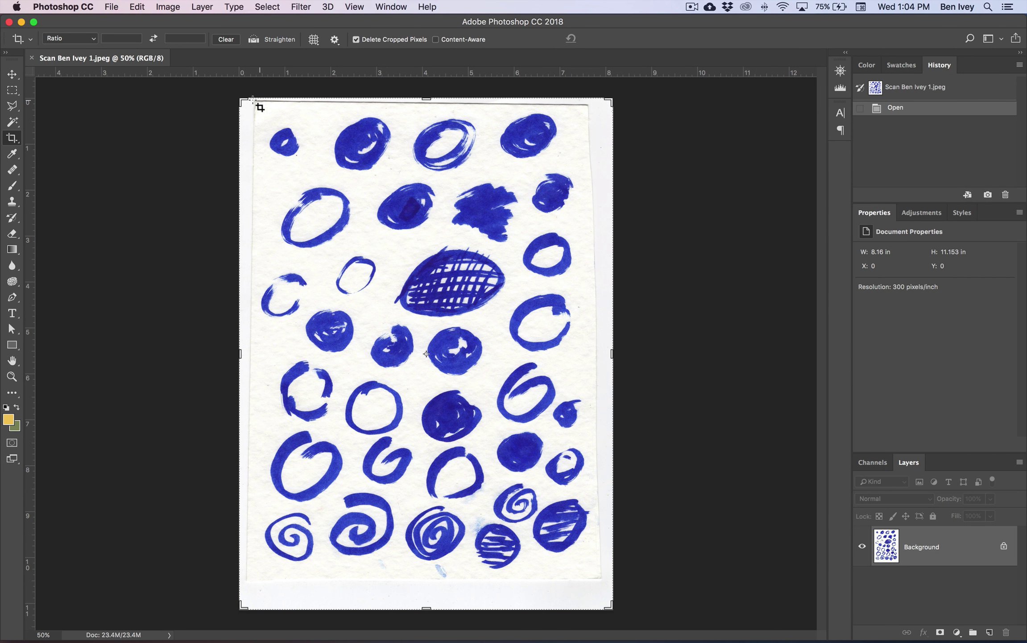
{"action": "mouse_move", "coordinate": [241, 100]}
{"action": "left_mouse_down"}
{"action": "mouse_move", "coordinate": [263, 107]}
{"action": "mouse_move", "coordinate": [249, 105]}
{"action": "left_mouse_up"}
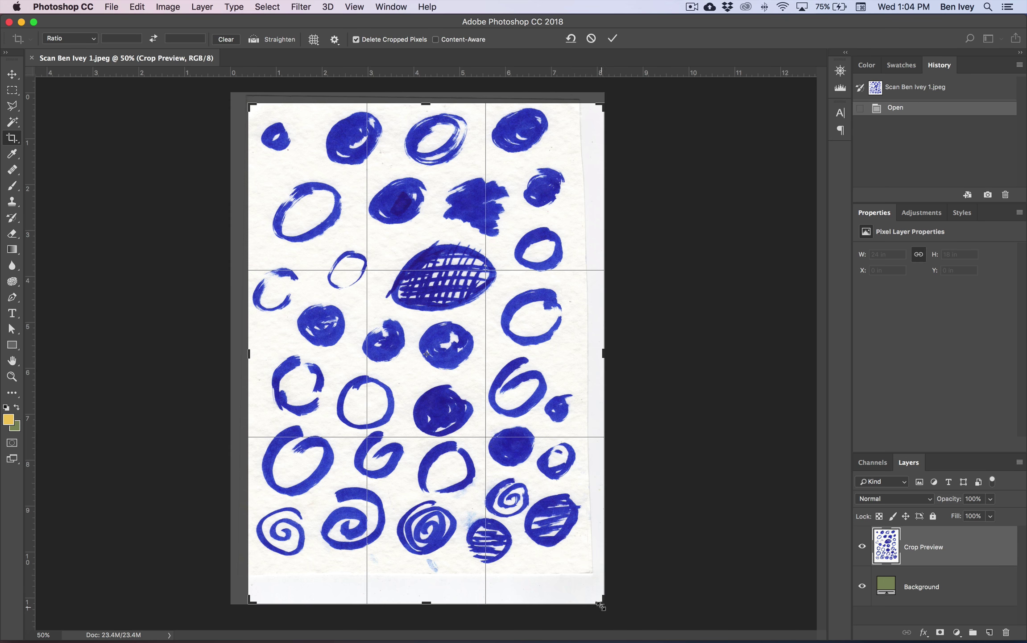
{"action": "left_click_drag", "start_coordinate": [600, 601], "coordinate": [593, 584]}
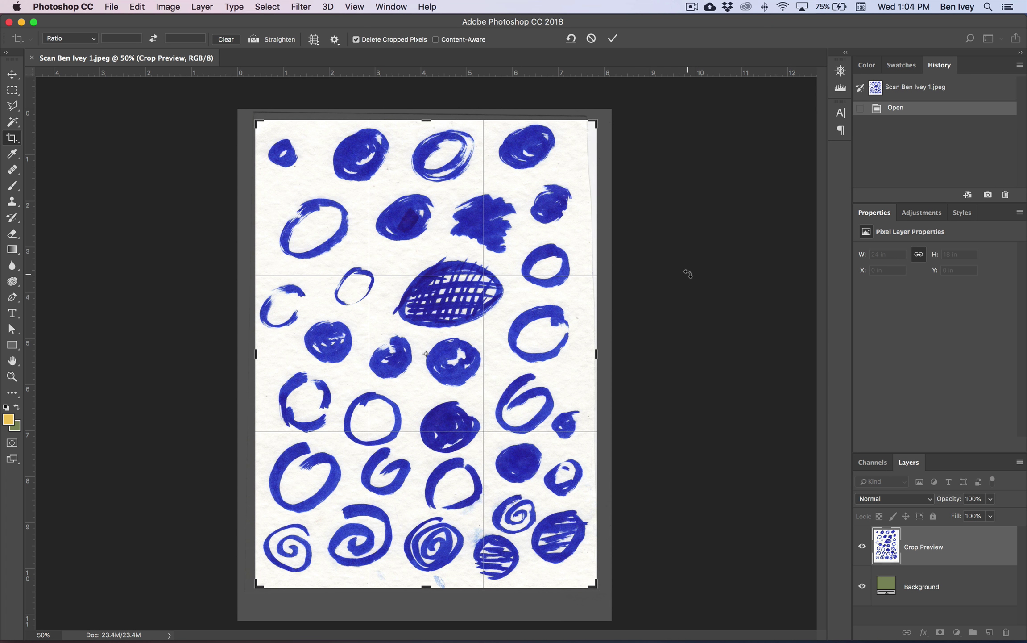
{"action": "key", "text": "Return"}
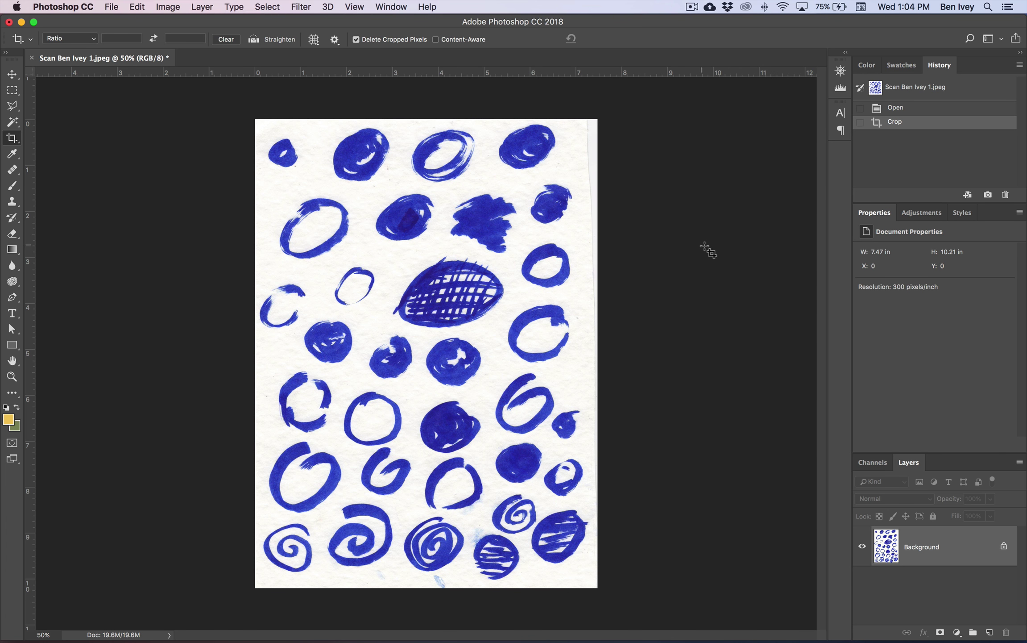
{"action": "left_click", "coordinate": [111, 7]}
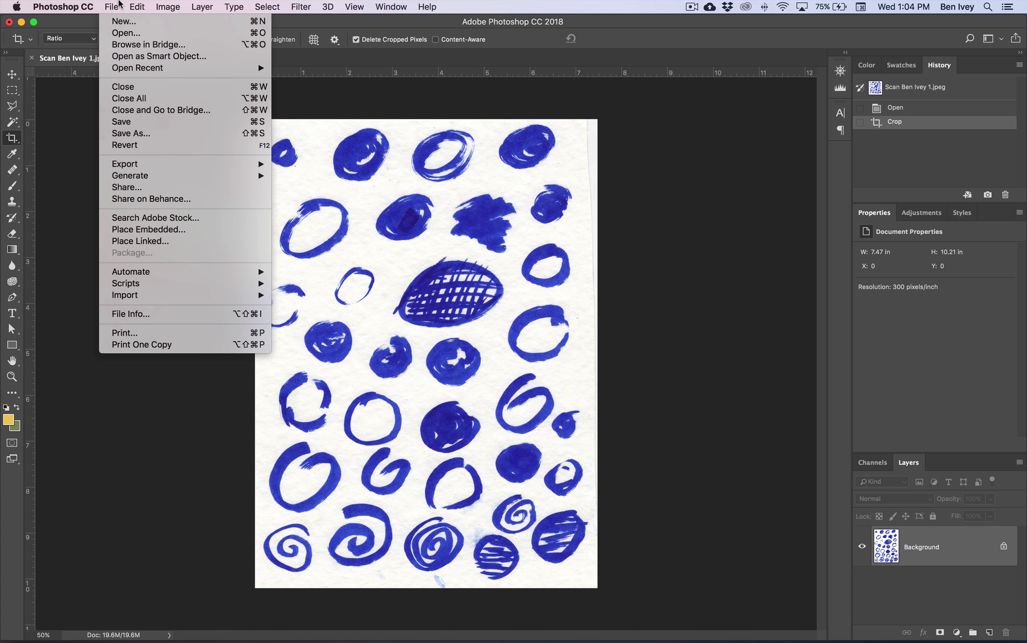
Save the cropped scan as a JPEG at Quality 12 (Maximum)
{"action": "left_click", "coordinate": [142, 123]}
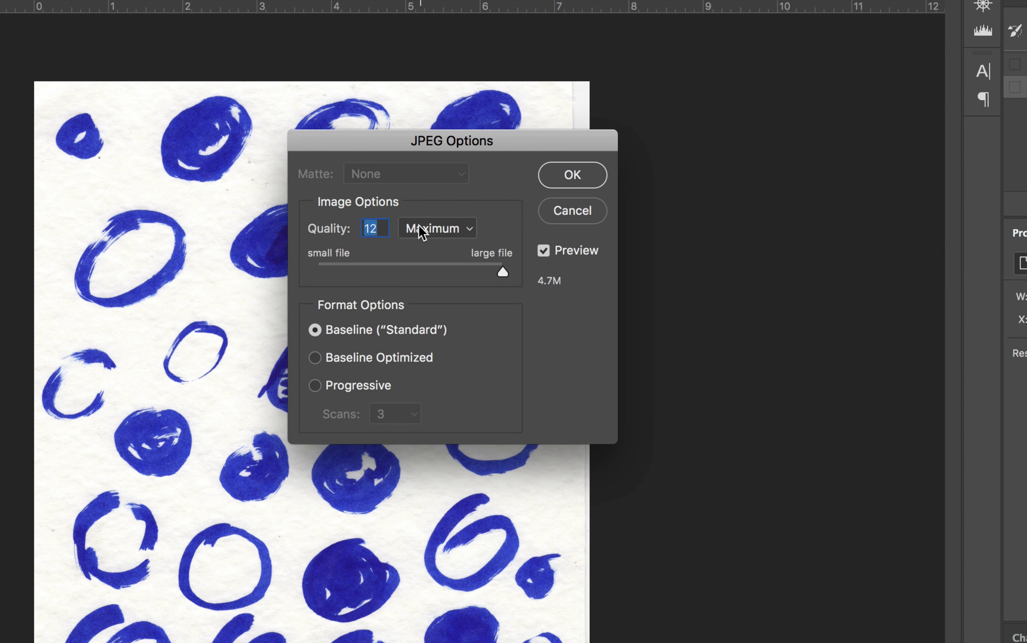
{"action": "left_click", "coordinate": [573, 174]}
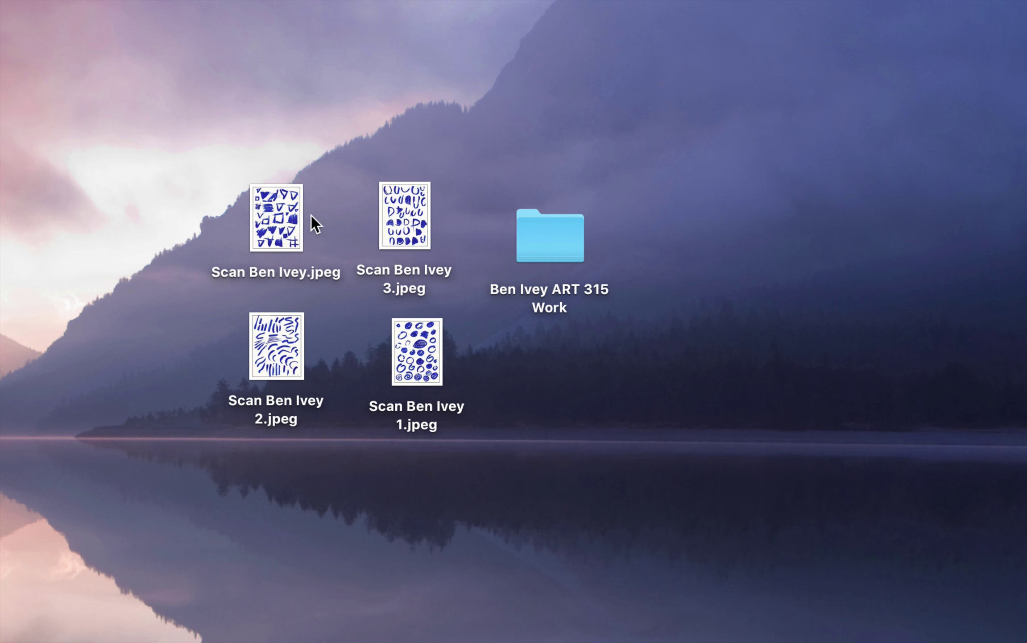
Move the four scan JPEGs into the course work folder and both template JPGs into Downloads
{"action": "double_click", "coordinate": [558, 237]}
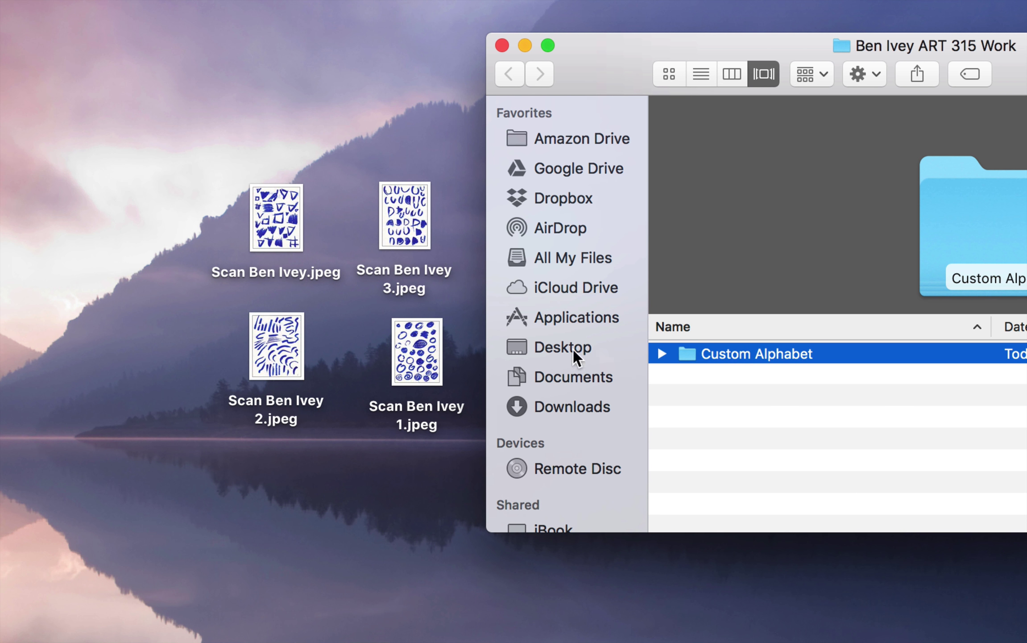
{"action": "left_click_drag", "start_coordinate": [187, 178], "coordinate": [690, 353]}
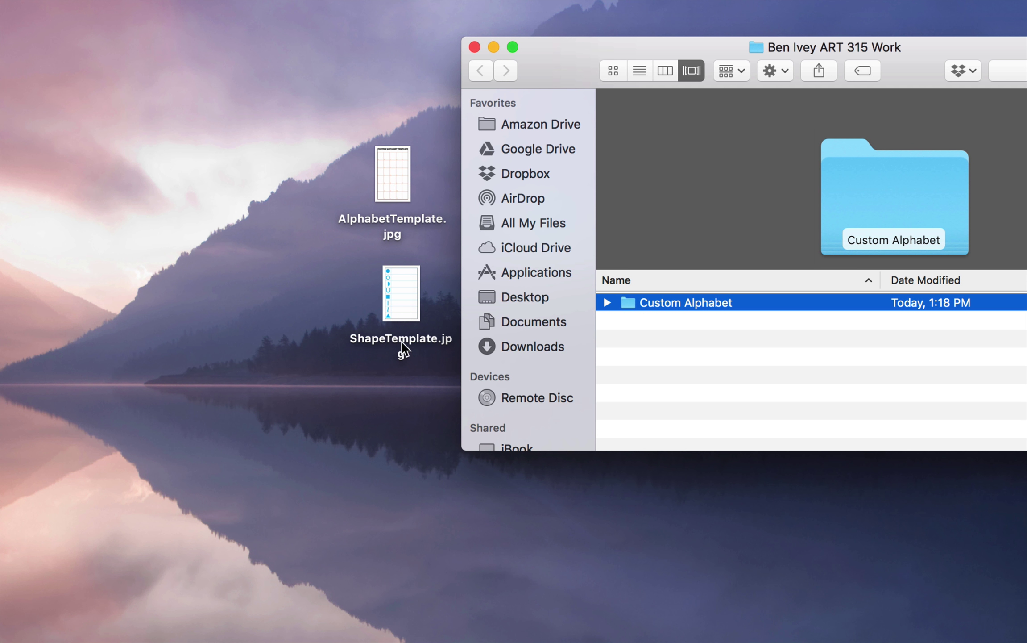
{"action": "left_click_drag", "start_coordinate": [298, 179], "coordinate": [377, 272]}
{"action": "left_click_drag", "start_coordinate": [386, 197], "coordinate": [631, 305]}
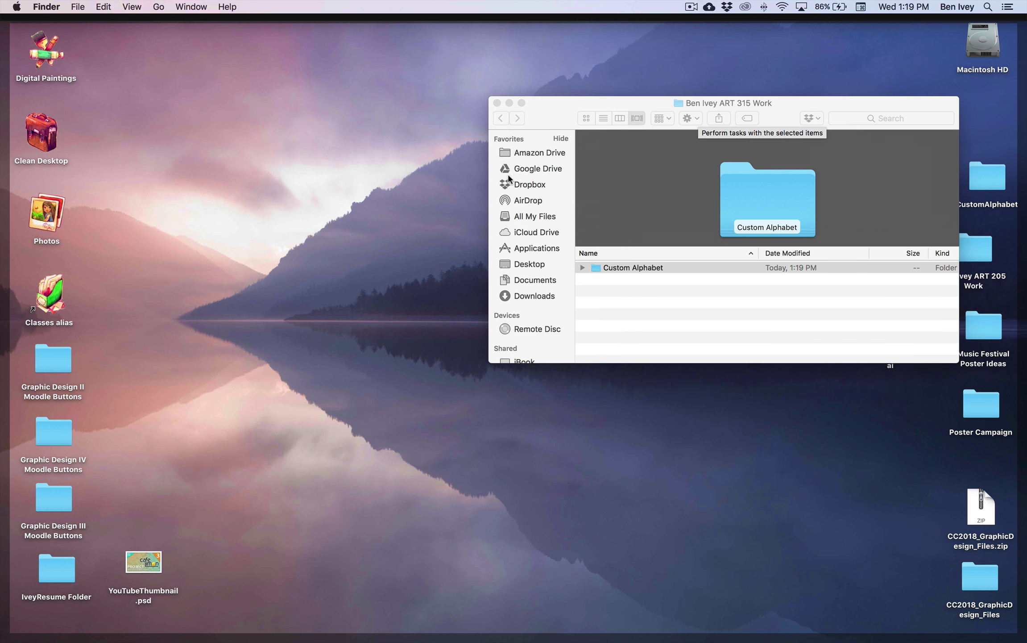
{"action": "left_click", "coordinate": [315, 624]}
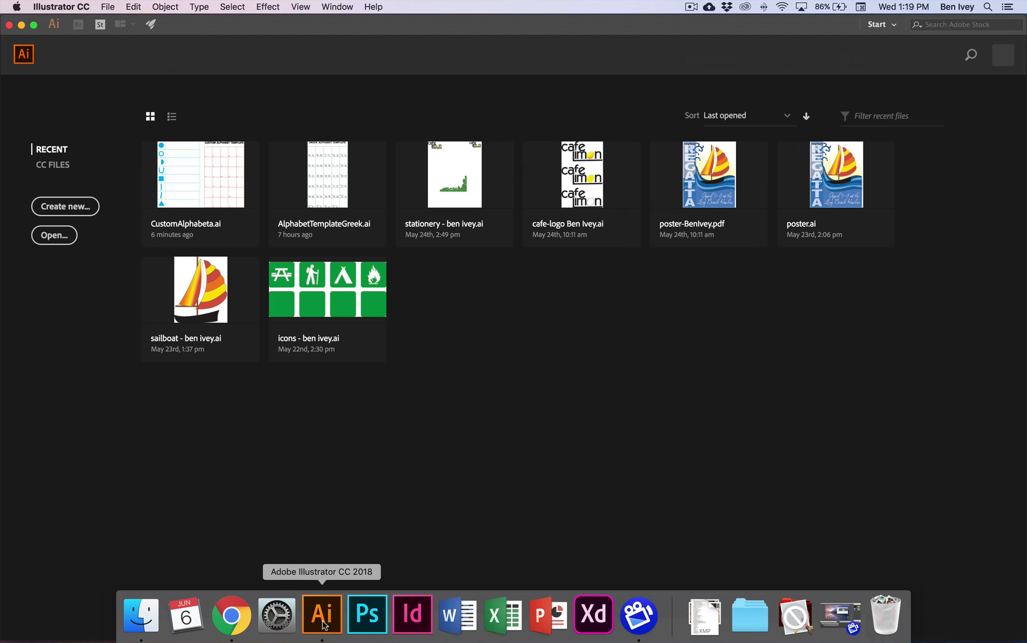
Create a new Print Tabloid document in inches with 2 artboards
{"action": "left_click", "coordinate": [107, 6]}
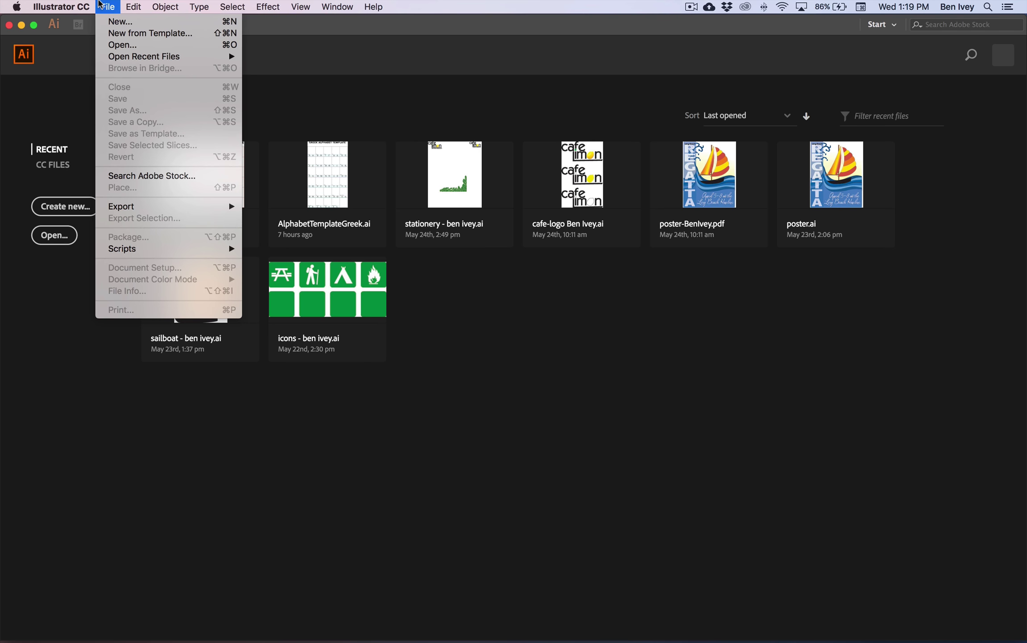
{"action": "left_click", "coordinate": [121, 21]}
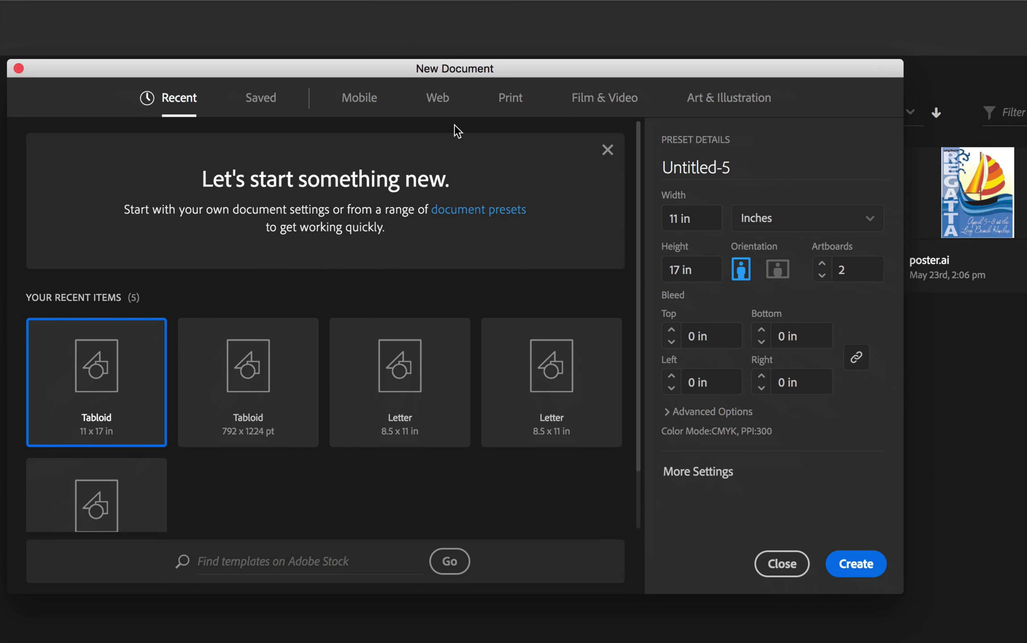
{"action": "left_click", "coordinate": [511, 98]}
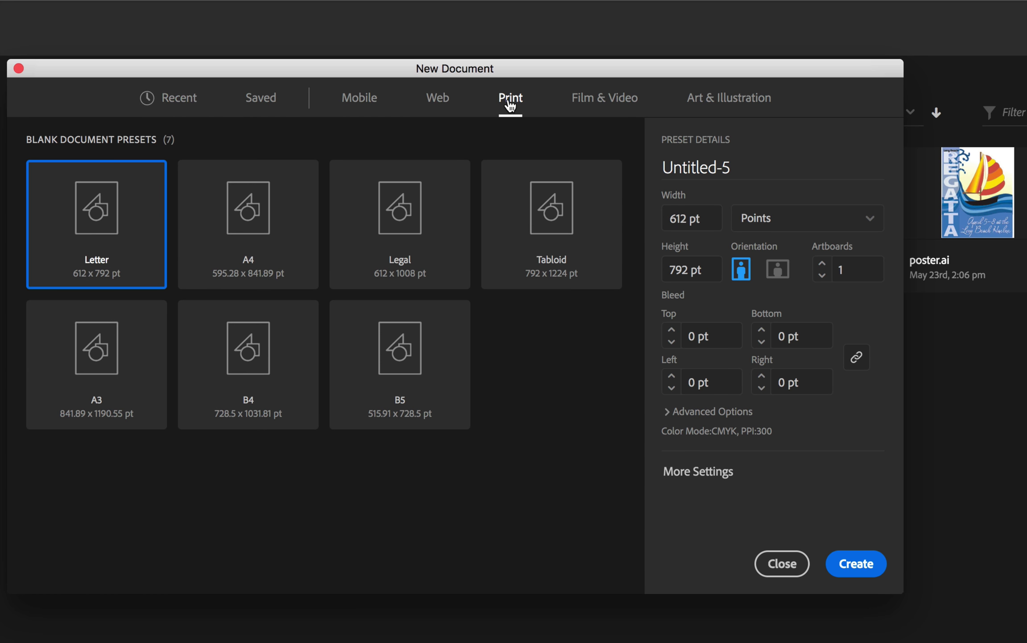
{"action": "left_click", "coordinate": [569, 235]}
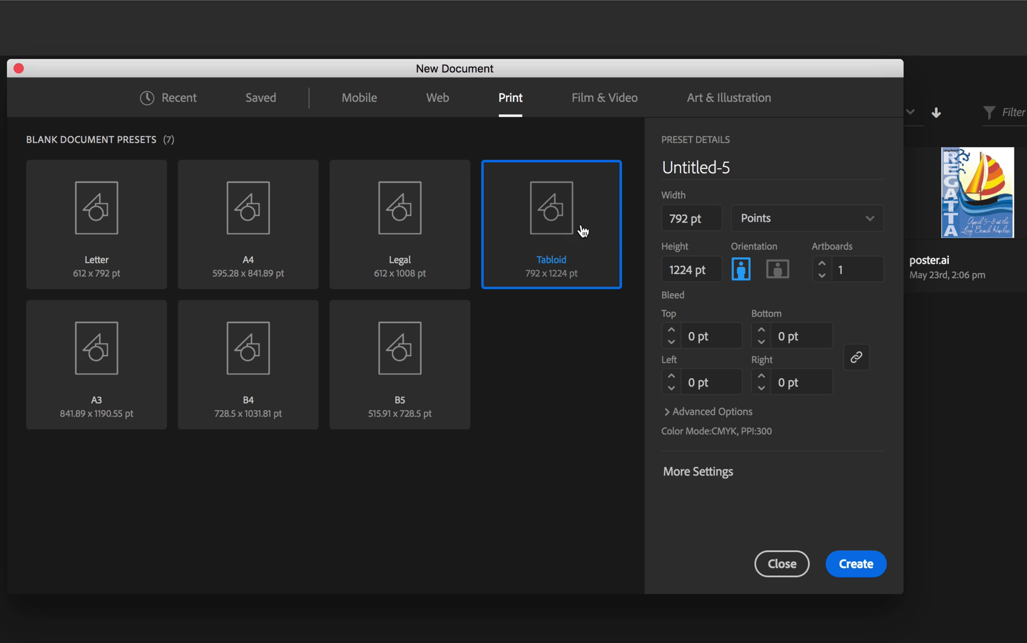
{"action": "left_click", "coordinate": [784, 222]}
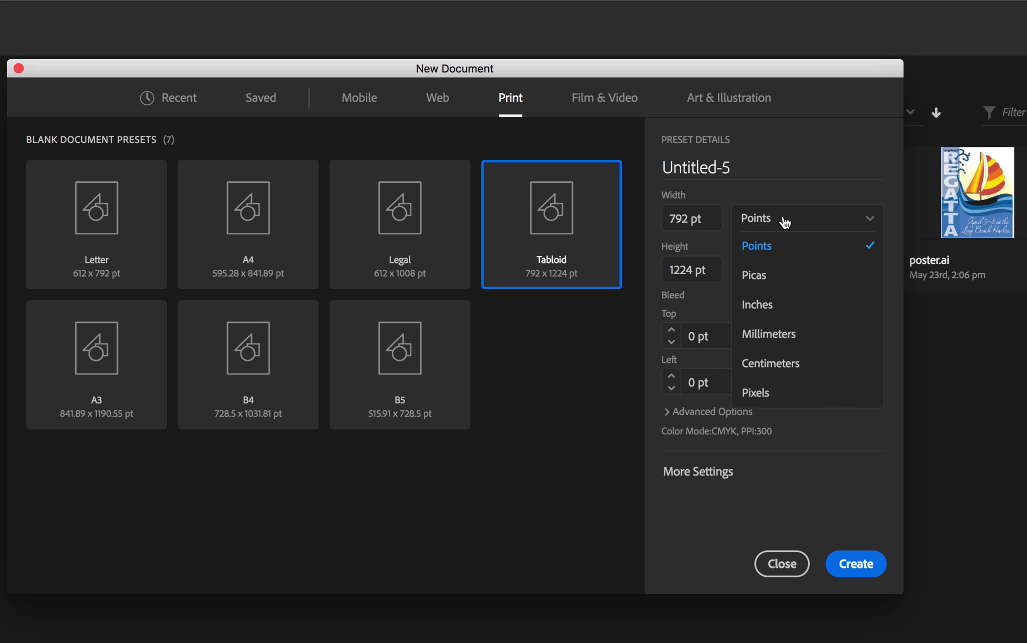
{"action": "left_click", "coordinate": [778, 306]}
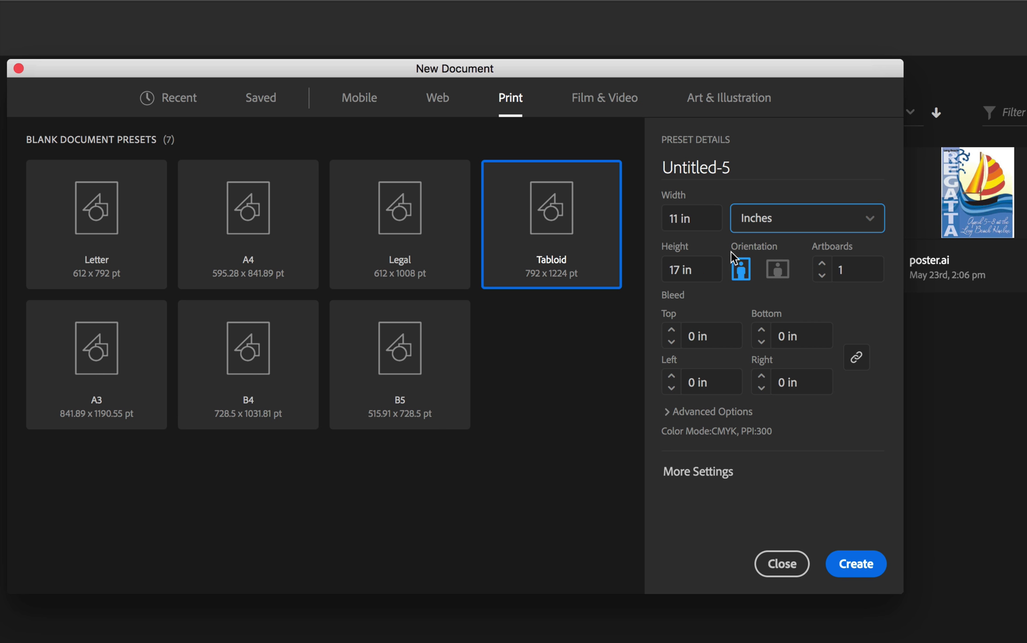
{"action": "left_click", "coordinate": [822, 263]}
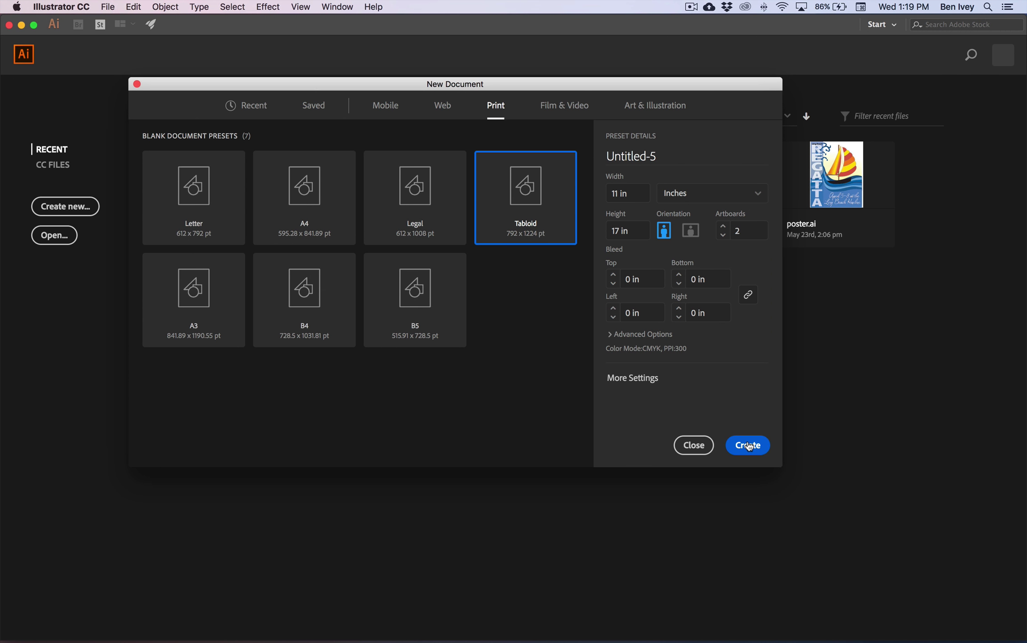
{"action": "left_click", "coordinate": [748, 444]}
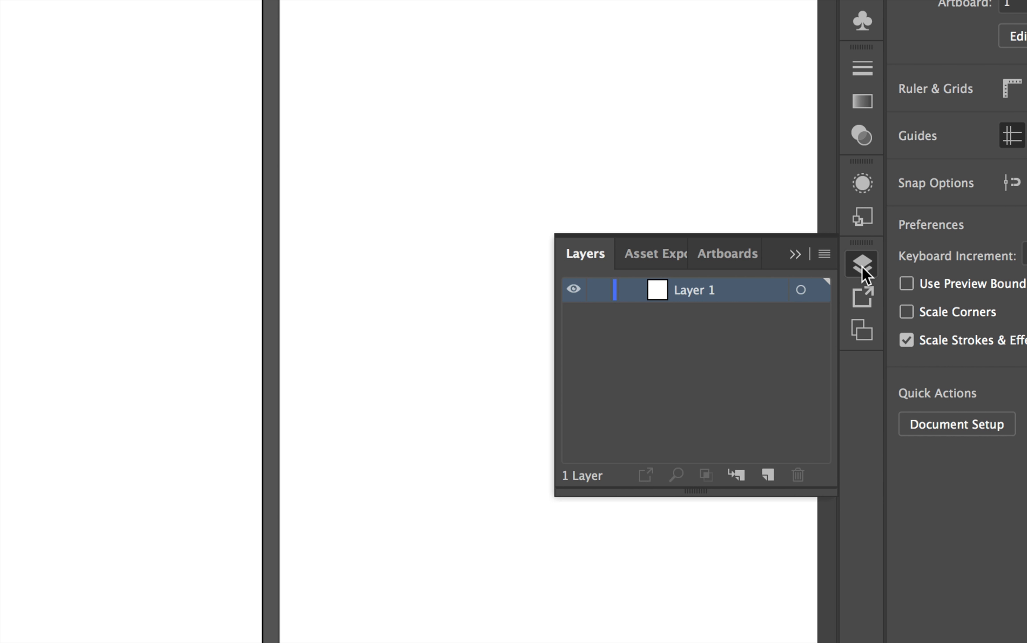
Float the Layers panel and place ShapeTemplate.jpg as a template layer
{"action": "left_click_drag", "start_coordinate": [589, 266], "coordinate": [585, 221]}
{"action": "left_click", "coordinate": [869, 289]}
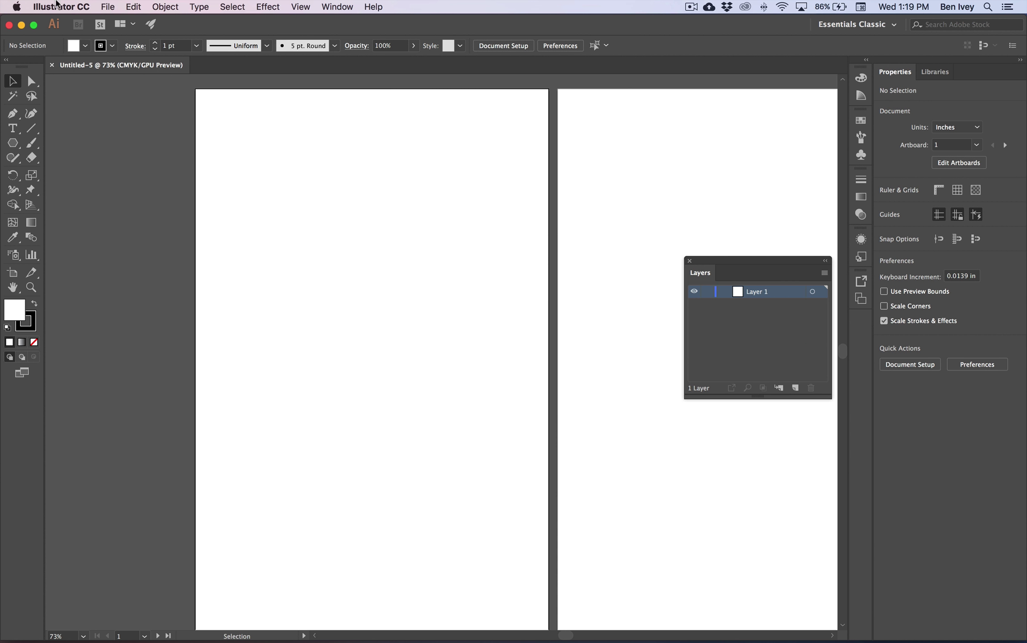
{"action": "left_click", "coordinate": [100, 6]}
{"action": "left_click", "coordinate": [149, 188]}
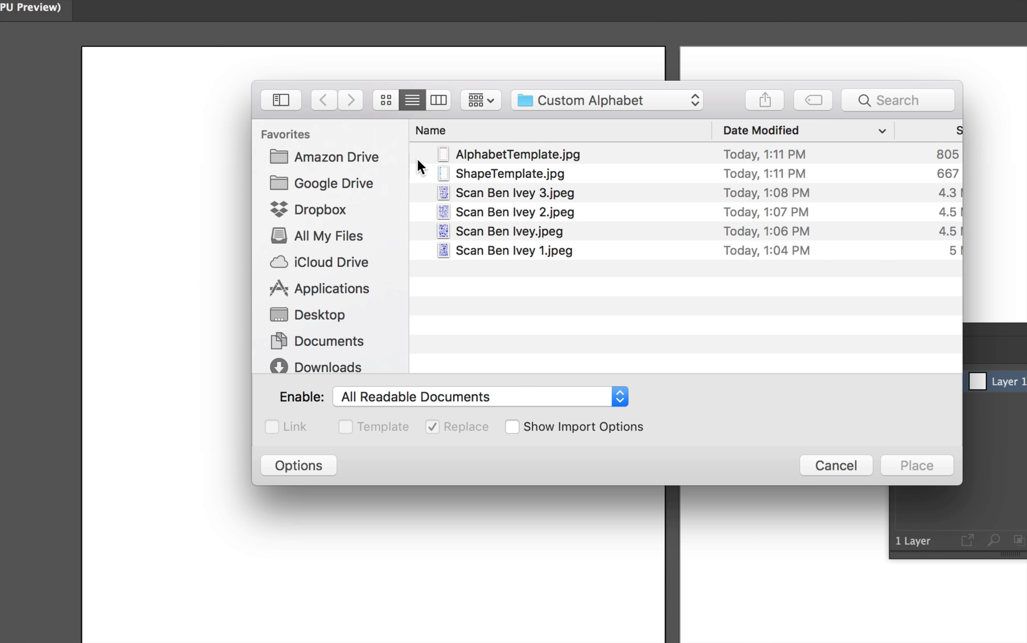
{"action": "left_click", "coordinate": [494, 175]}
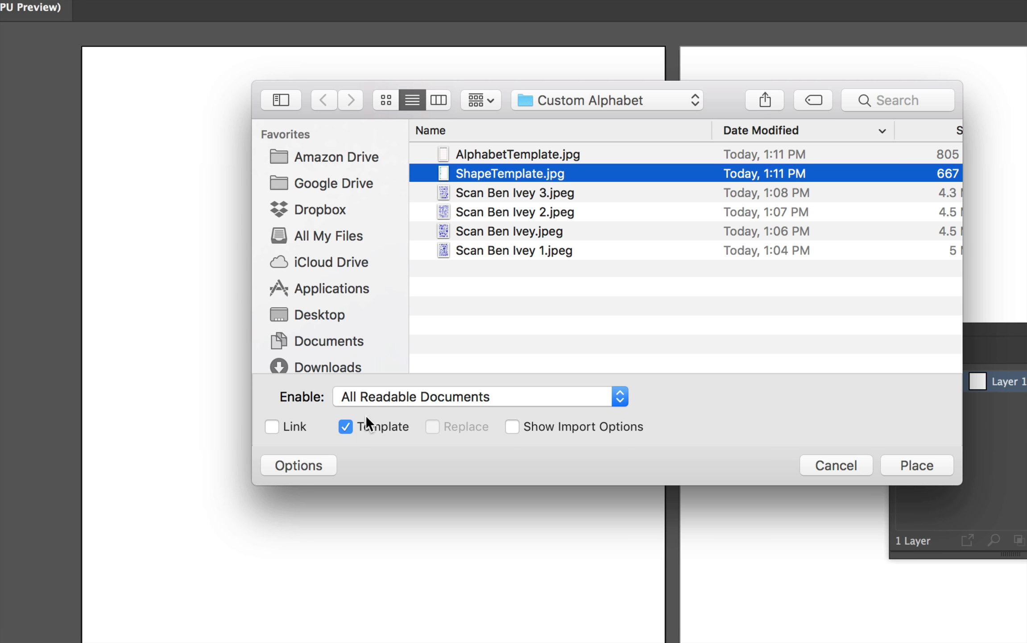
{"action": "left_click", "coordinate": [313, 461]}
{"action": "left_click", "coordinate": [313, 462]}
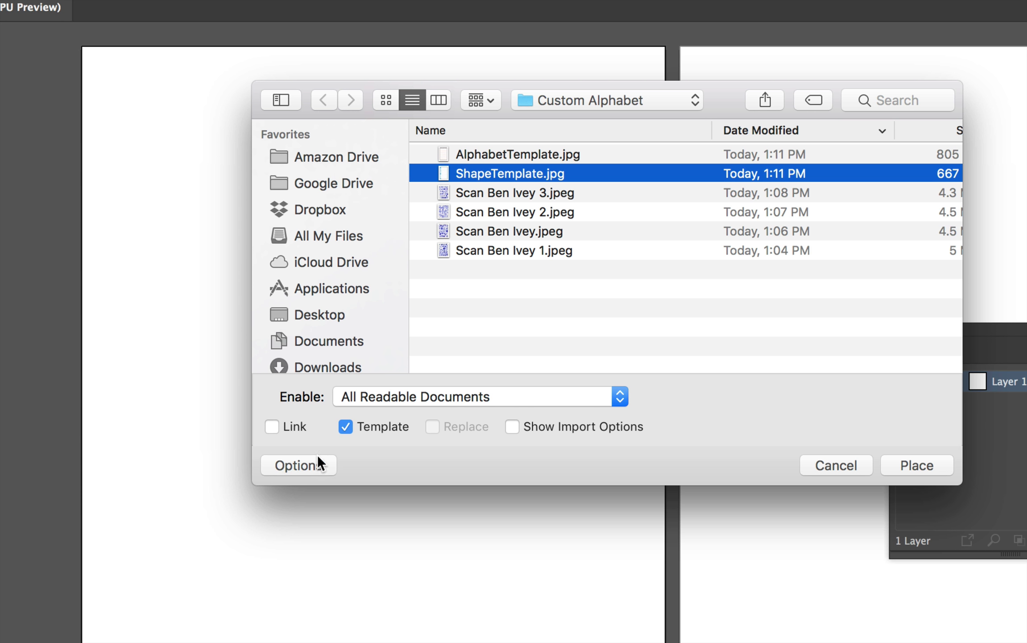
{"action": "left_click", "coordinate": [919, 464]}
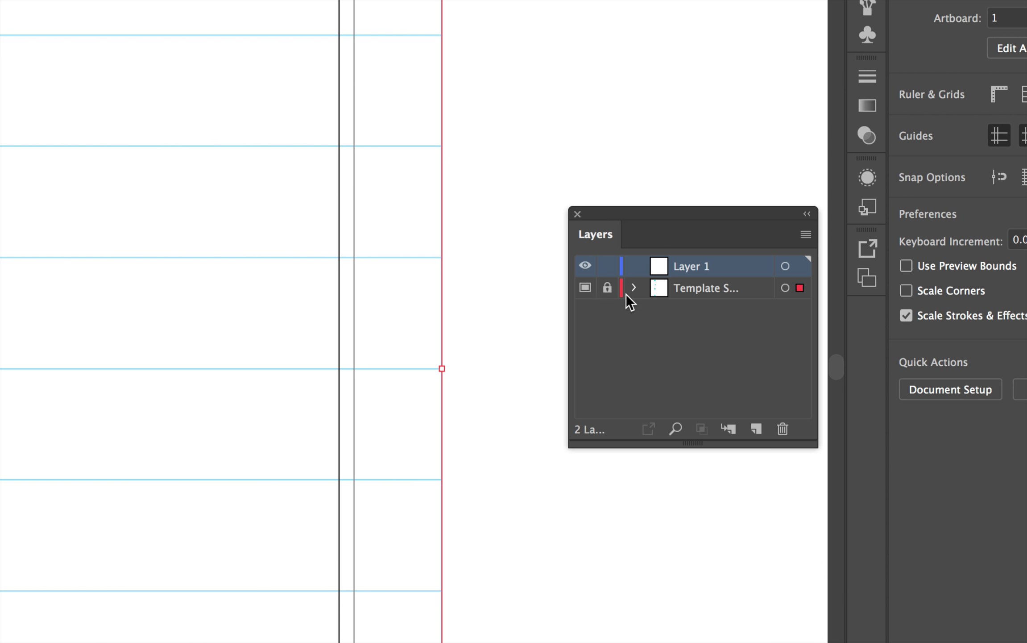
Fit the shape template onto the first artboard, relock its layer, and make Layer 1 active
{"action": "left_click", "coordinate": [607, 288]}
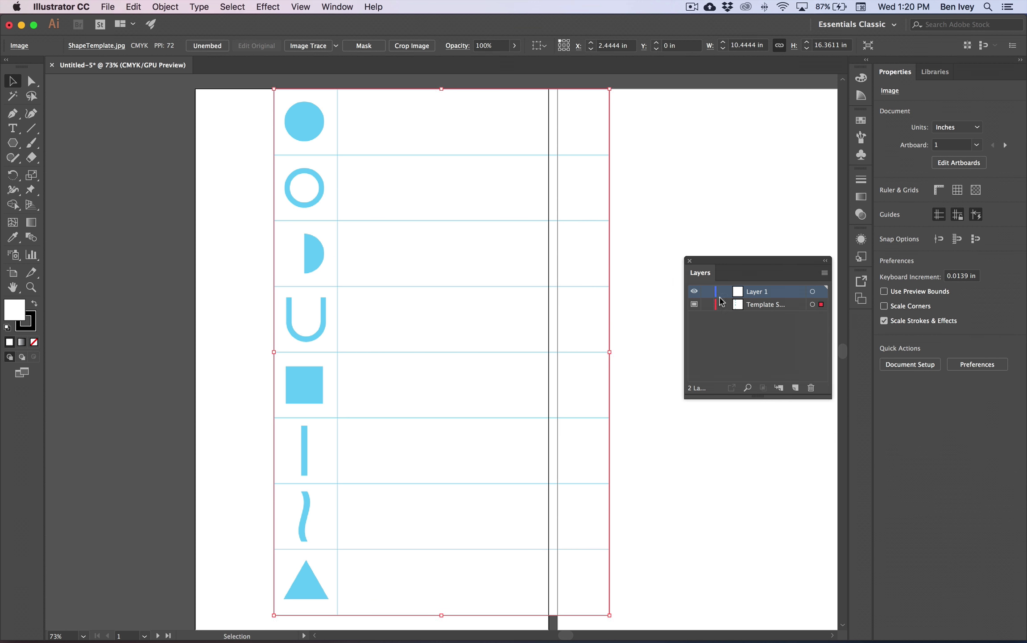
{"action": "left_click_drag", "start_coordinate": [348, 165], "coordinate": [228, 194]}
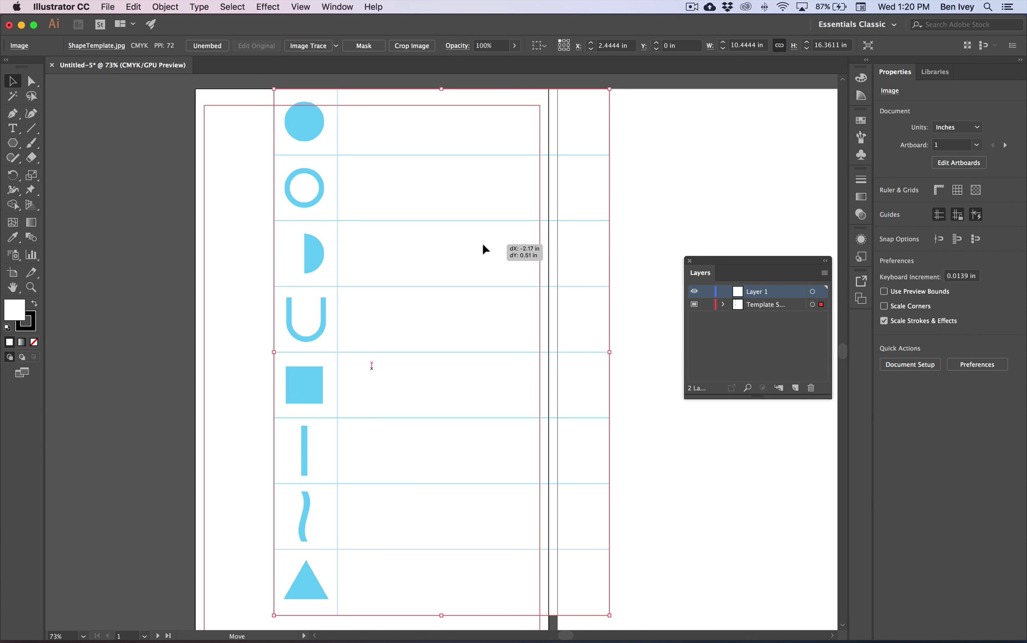
{"action": "left_click_drag", "start_coordinate": [485, 248], "coordinate": [481, 248]}
{"action": "scroll", "coordinate": [598, 286], "scroll_direction": "down", "scroll_amount": 1}
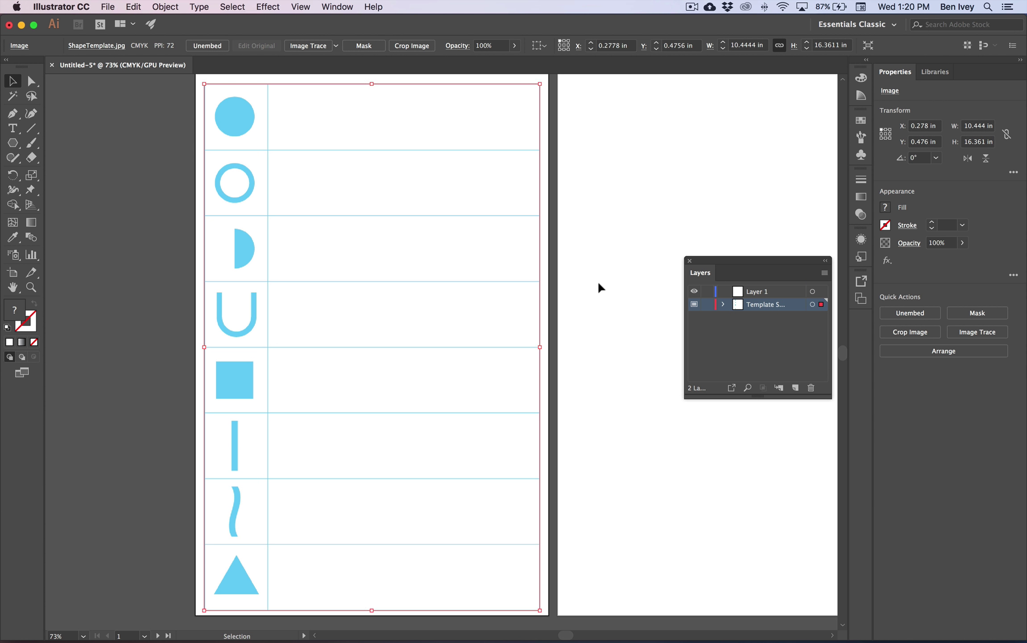
{"action": "left_click", "coordinate": [576, 252]}
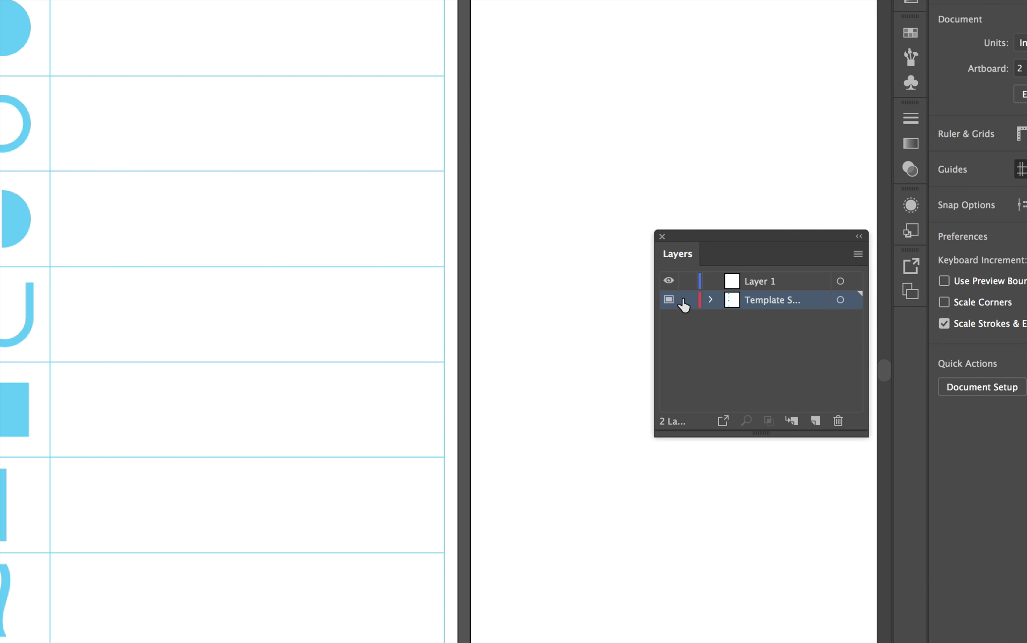
{"action": "left_click", "coordinate": [683, 301]}
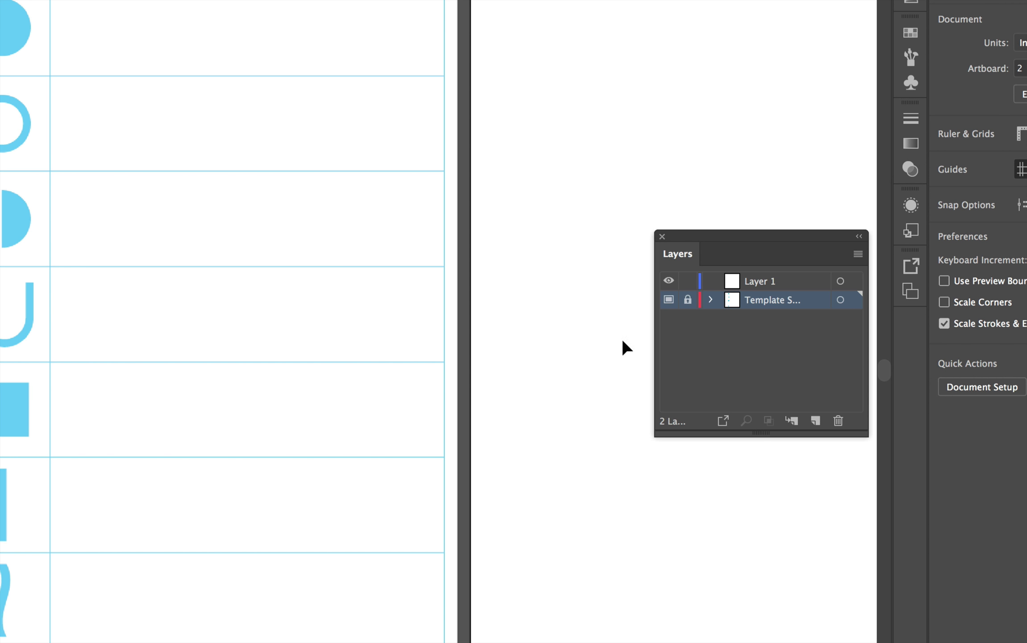
{"action": "left_click", "coordinate": [774, 280]}
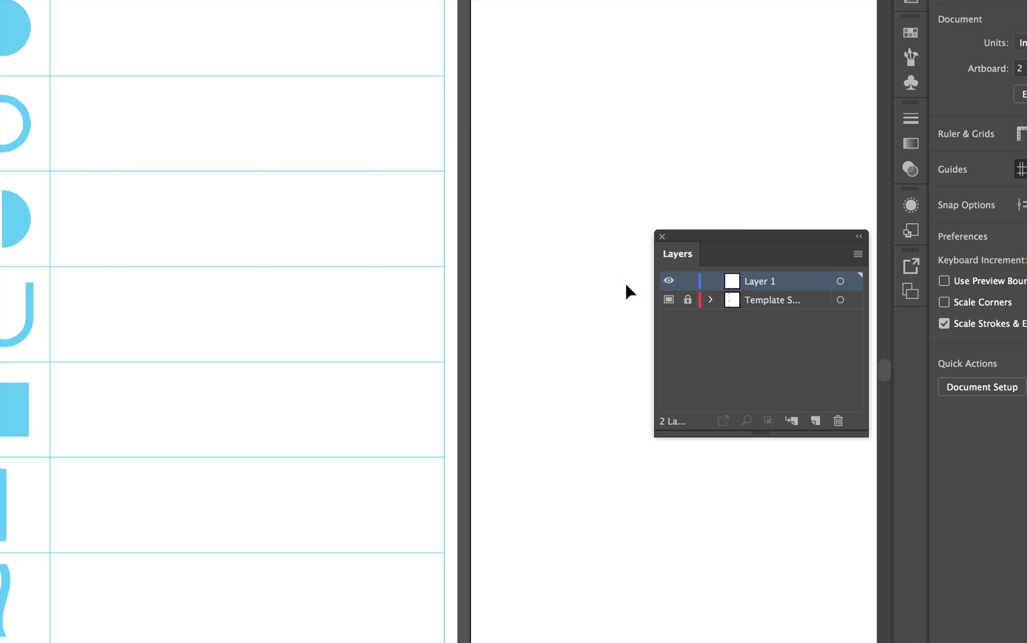
Place AlphabetTemplate.jpg as a template layer
{"action": "scroll", "coordinate": [627, 300], "scroll_direction": "right", "scroll_amount": 10}
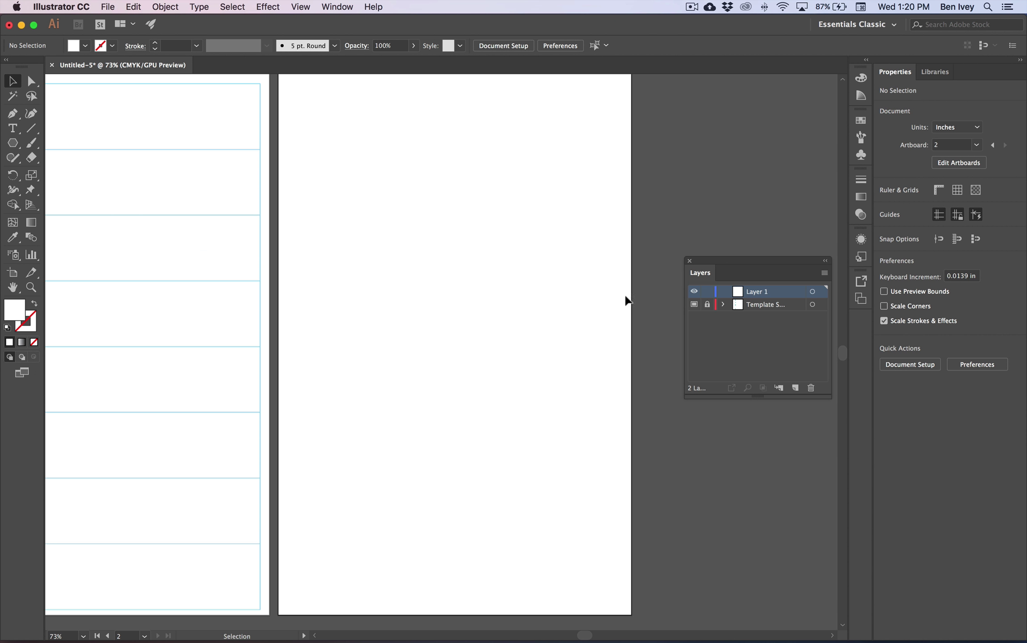
{"action": "left_click", "coordinate": [107, 6]}
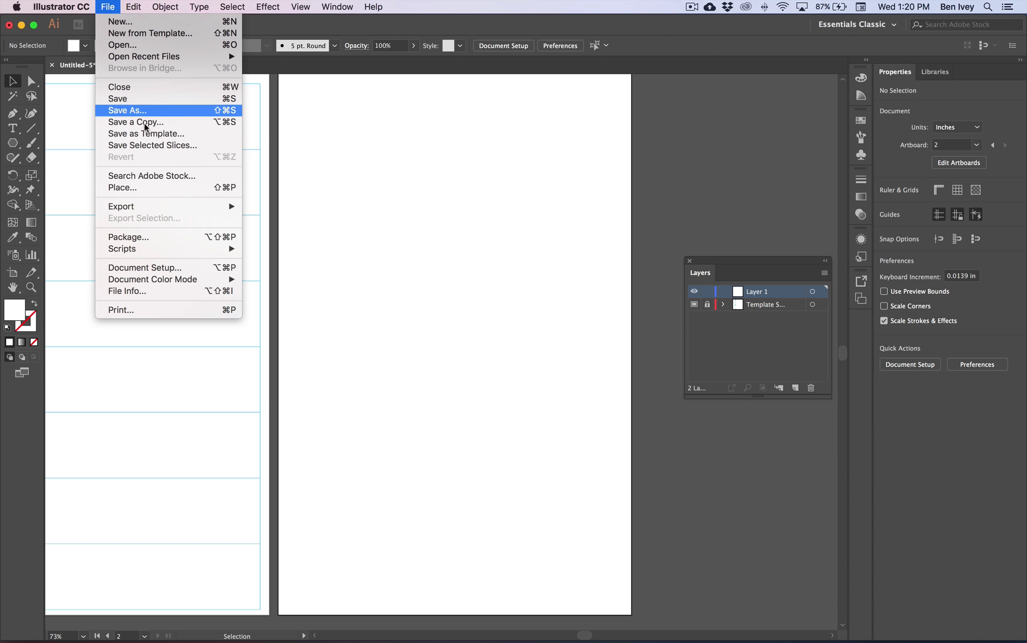
{"action": "left_click", "coordinate": [186, 188]}
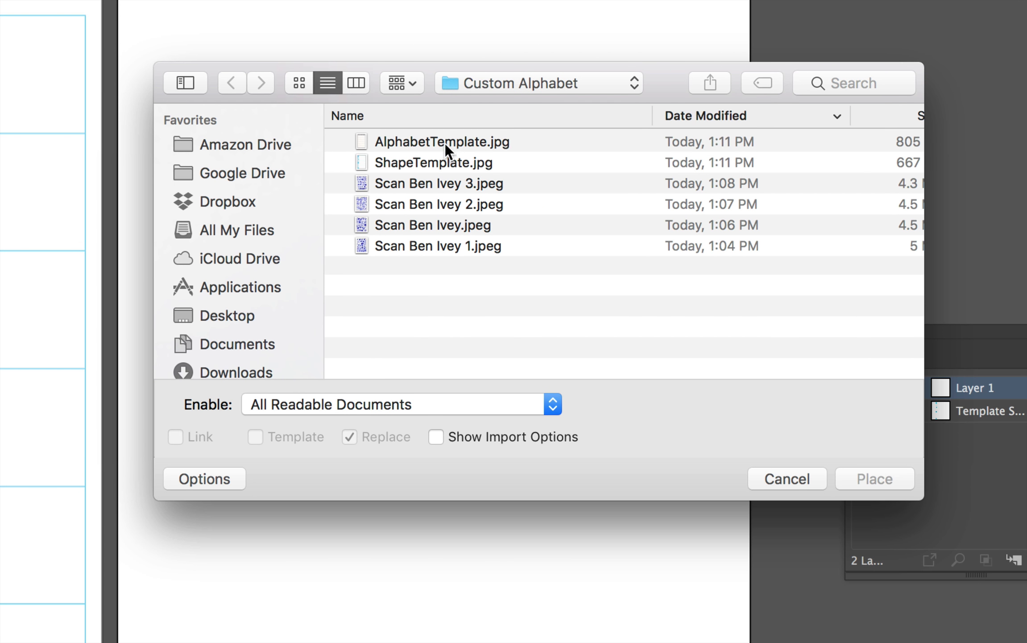
{"action": "left_click", "coordinate": [445, 143]}
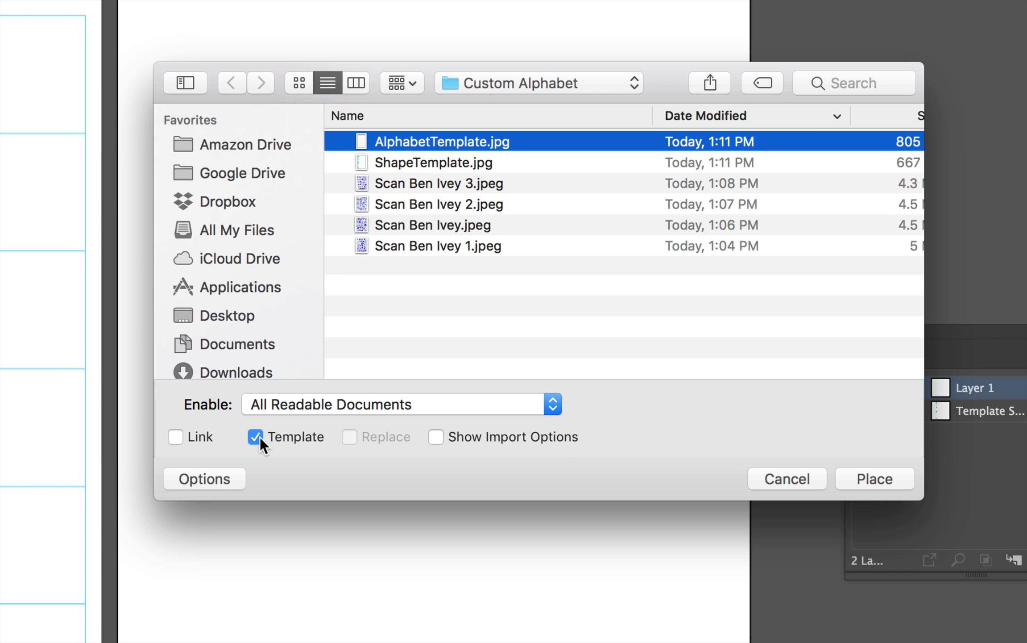
{"action": "left_click", "coordinate": [875, 479]}
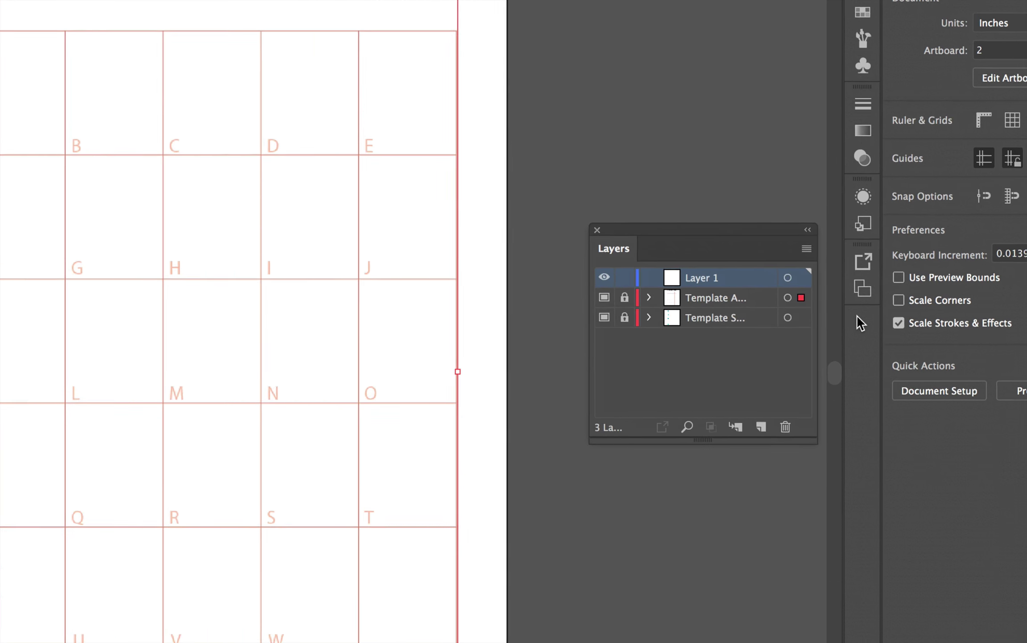
Centre the alphabet template on the second artboard, lock its layer, and make Layer 1 active
{"action": "left_click", "coordinate": [608, 296]}
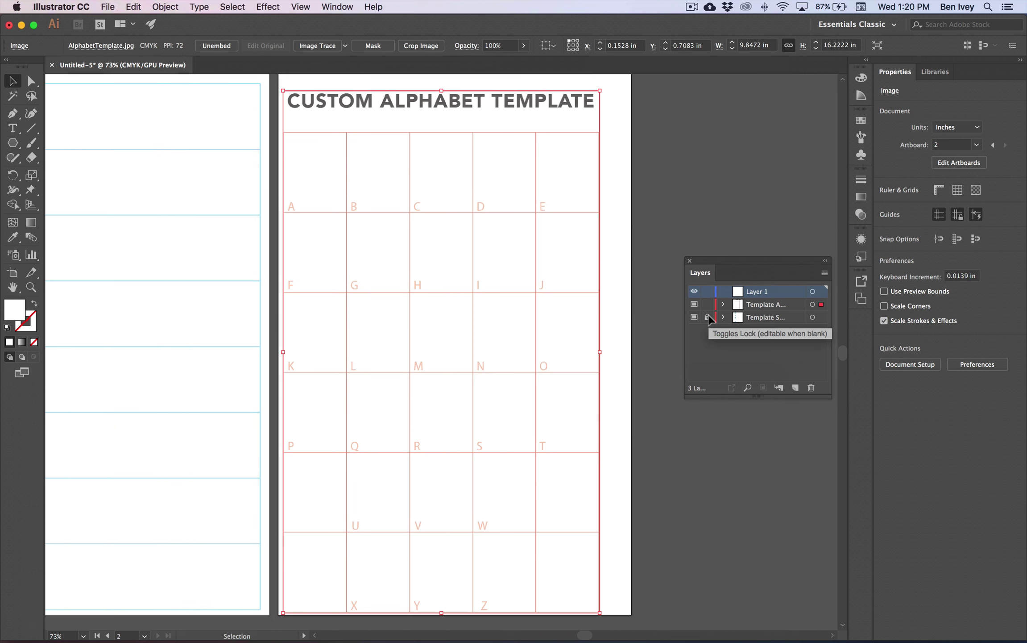
{"action": "left_click_drag", "start_coordinate": [272, 237], "coordinate": [294, 230]}
{"action": "left_click_drag", "start_coordinate": [519, 264], "coordinate": [520, 267]}
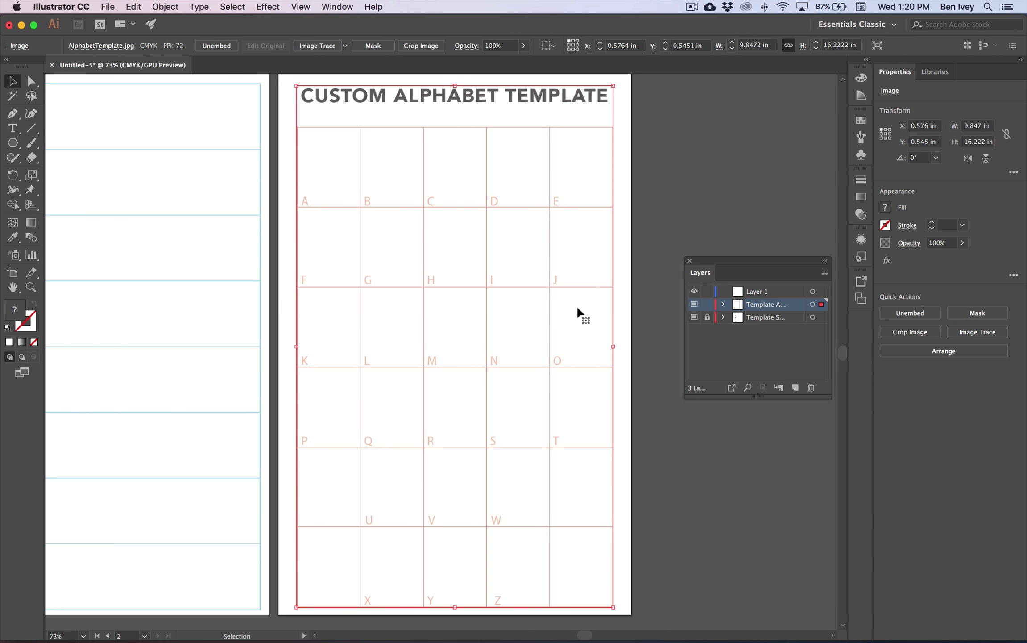
{"action": "left_click", "coordinate": [707, 305]}
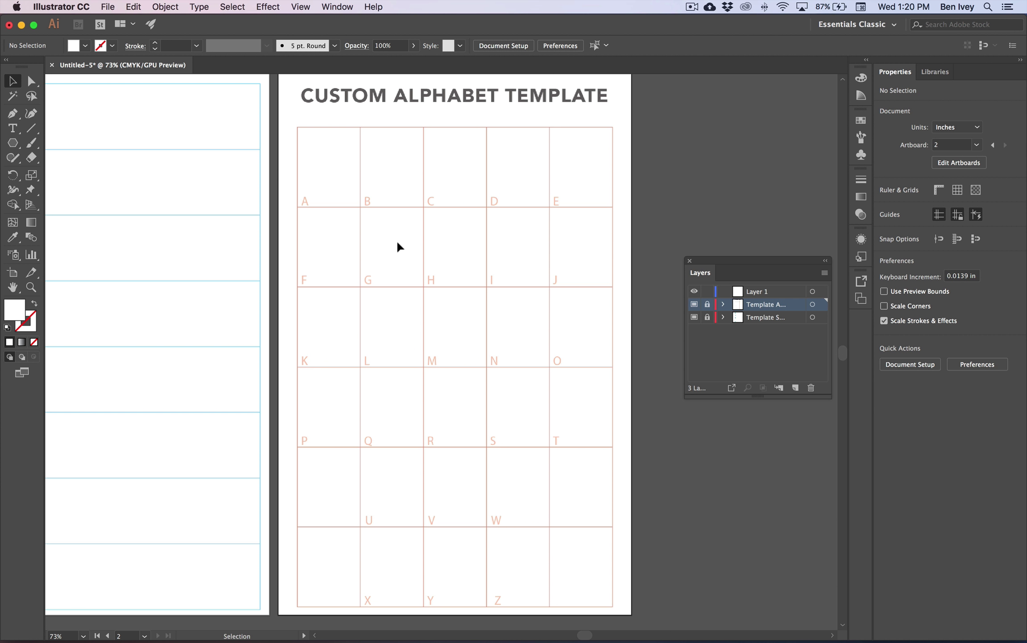
{"action": "scroll", "coordinate": [276, 312], "scroll_direction": "left", "scroll_amount": 1}
{"action": "scroll", "coordinate": [275, 311], "scroll_direction": "left", "scroll_amount": 5}
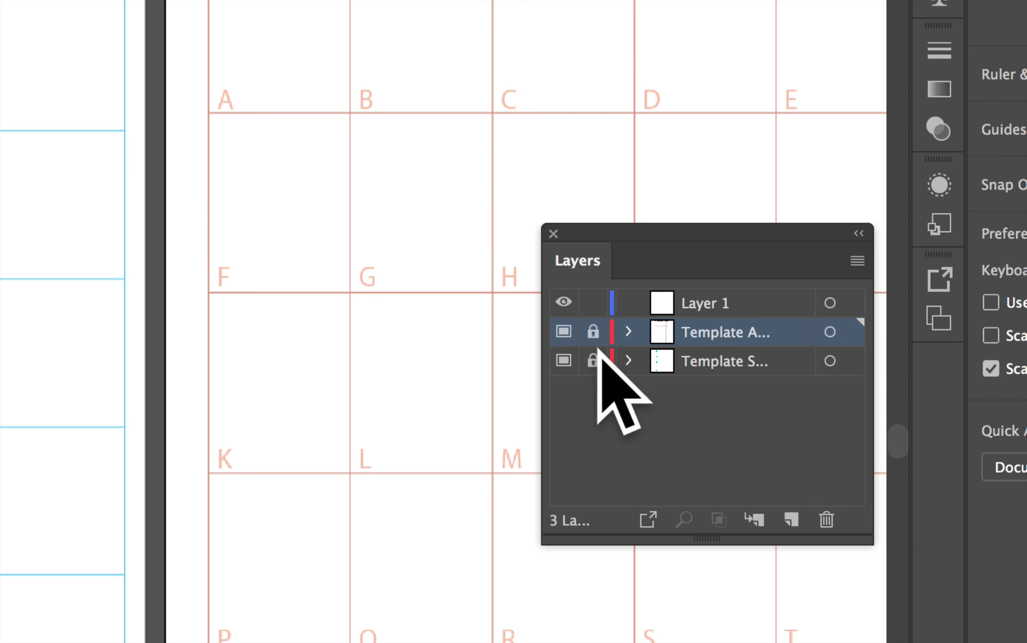
{"action": "left_click", "coordinate": [593, 332]}
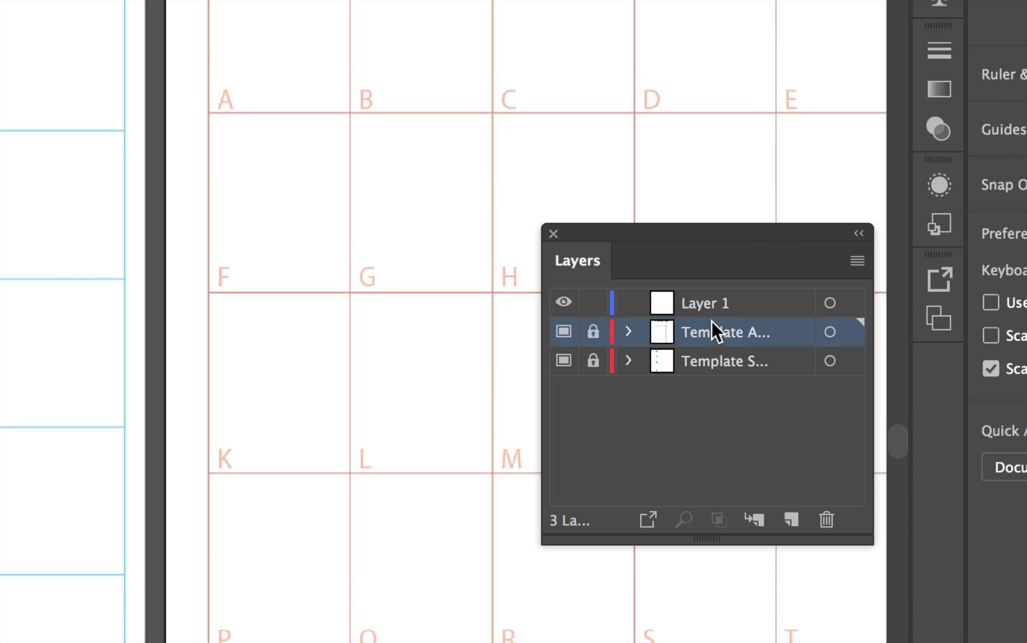
{"action": "left_click", "coordinate": [713, 307]}
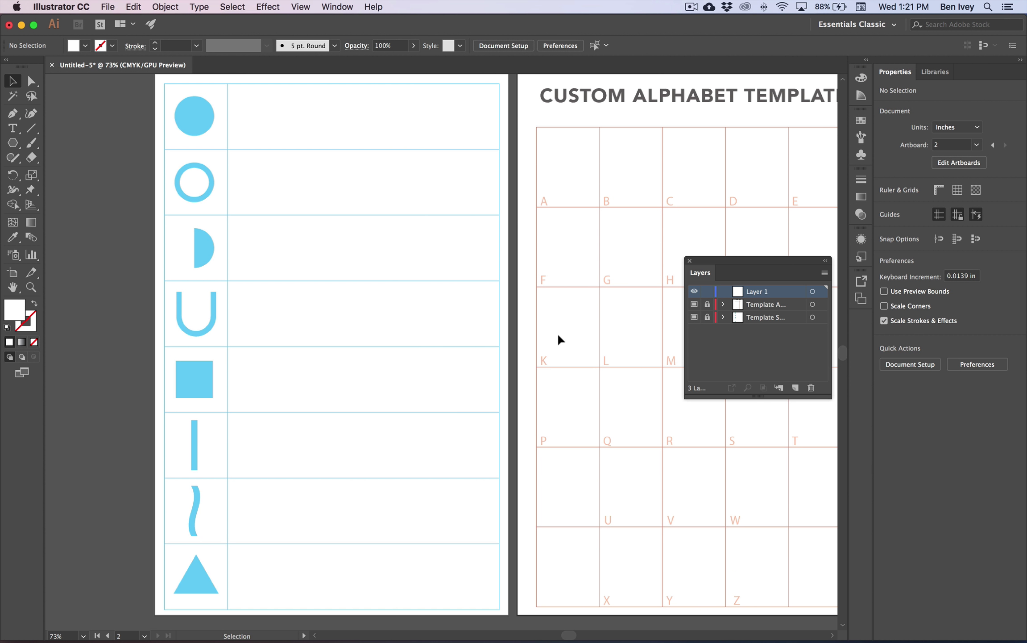
{"action": "scroll", "coordinate": [558, 340], "scroll_direction": "left", "scroll_amount": 3}
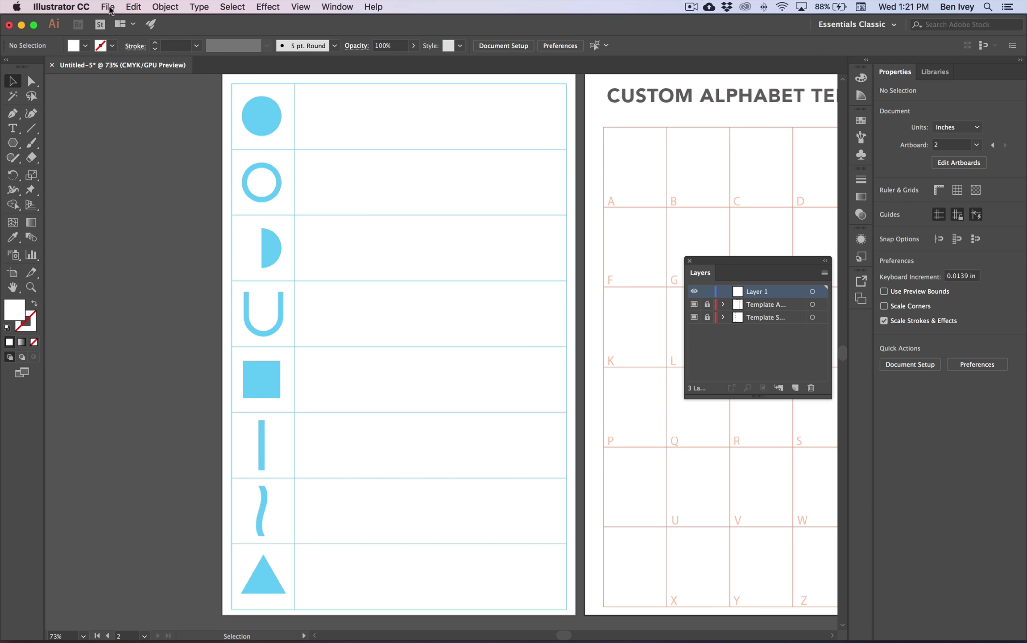
Save as a CustomAlphabet .ai file, with the author's name, in Custom Alphabet using default options
{"action": "left_click", "coordinate": [109, 9]}
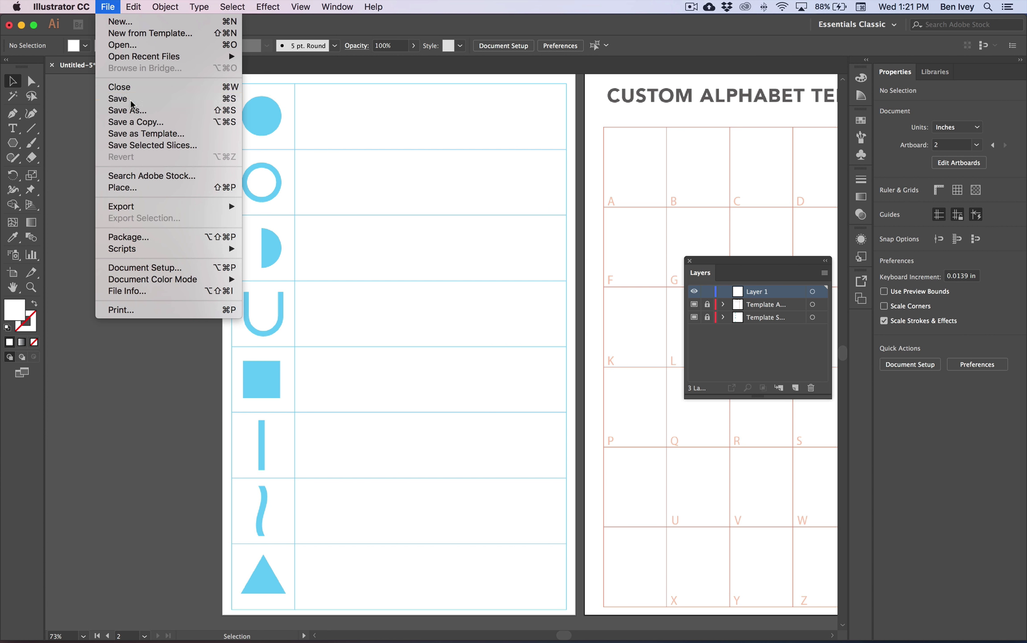
{"action": "left_click", "coordinate": [117, 98]}
{"action": "type", "text": "CustomAlphabet-BenIvey.ai"}
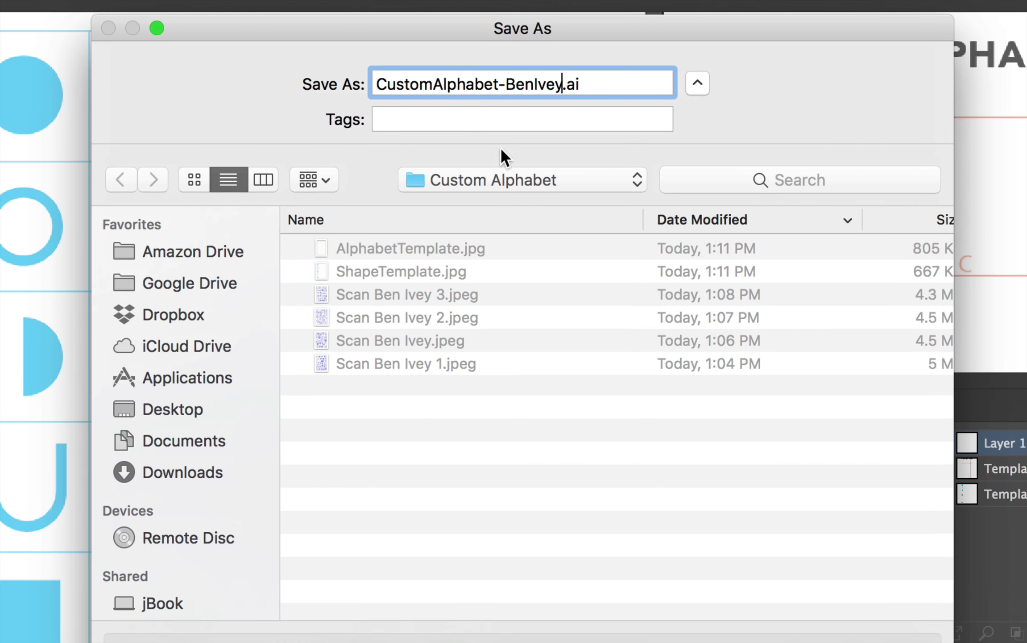
{"action": "left_click", "coordinate": [507, 159]}
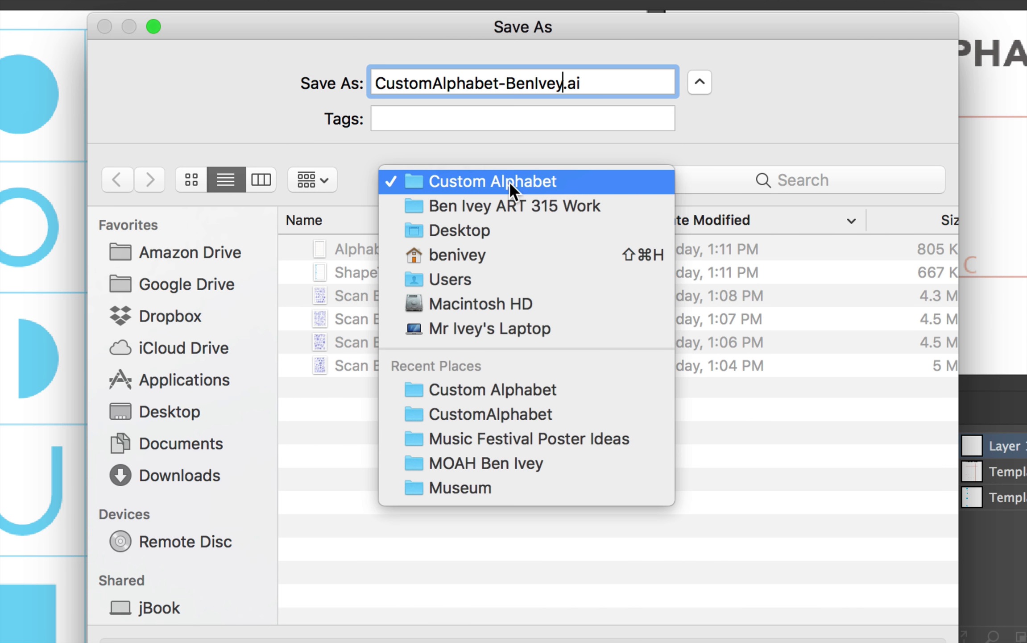
{"action": "left_click", "coordinate": [473, 182]}
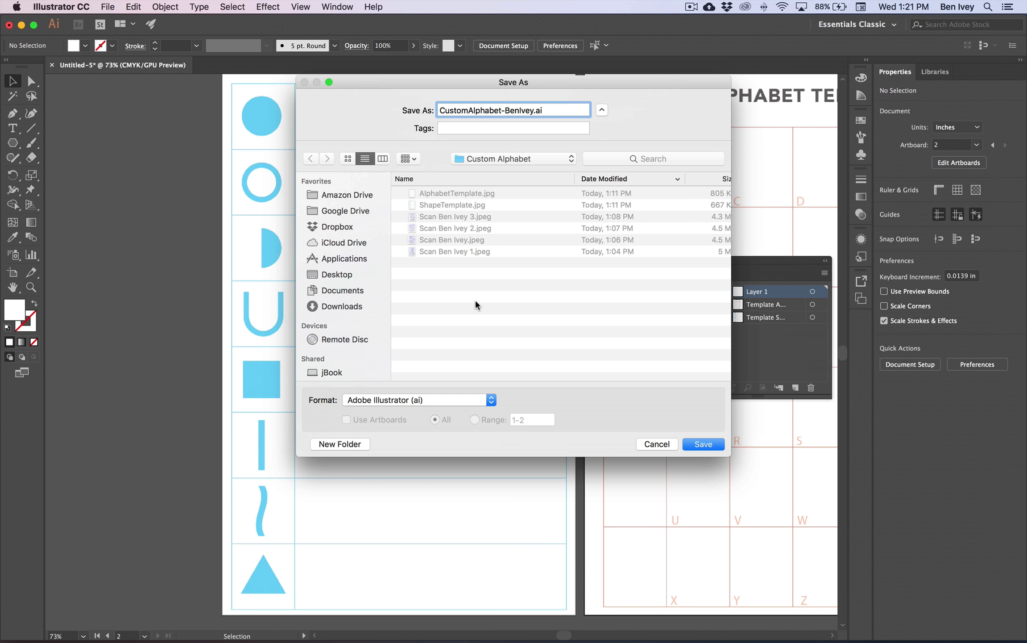
{"action": "left_click", "coordinate": [701, 443]}
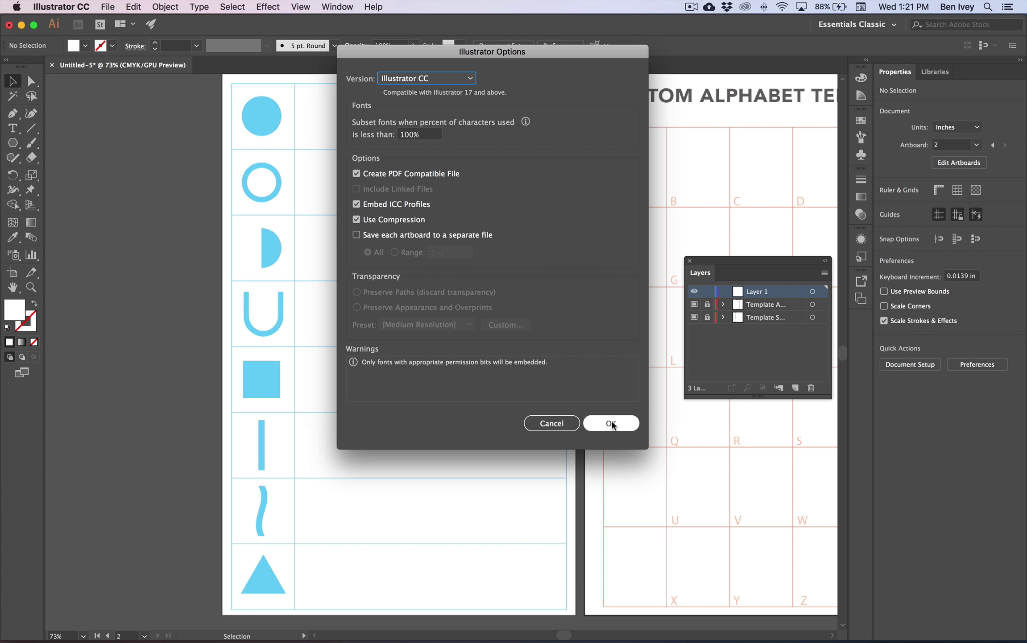
{"action": "left_click", "coordinate": [611, 423]}
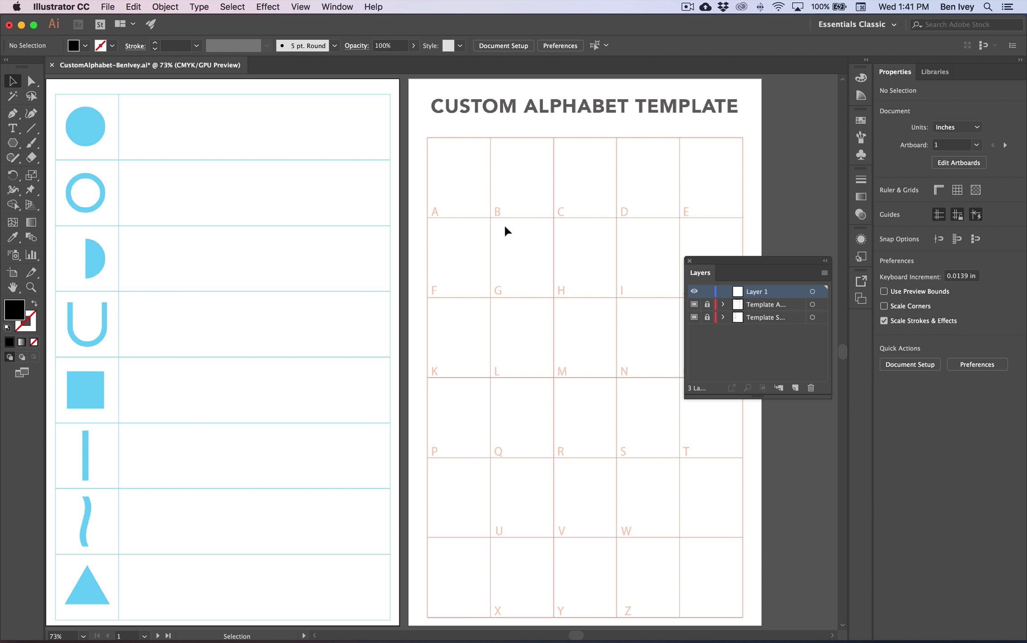
{"action": "scroll", "coordinate": [502, 228], "scroll_direction": "left", "scroll_amount": 10}
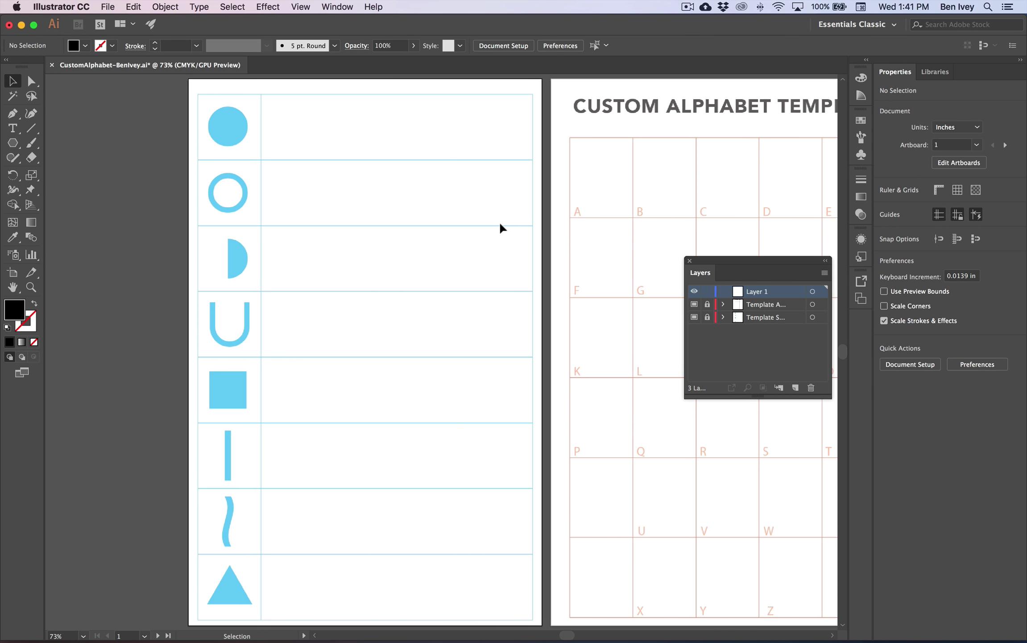
{"action": "scroll", "coordinate": [502, 227], "scroll_direction": "left", "scroll_amount": 5}
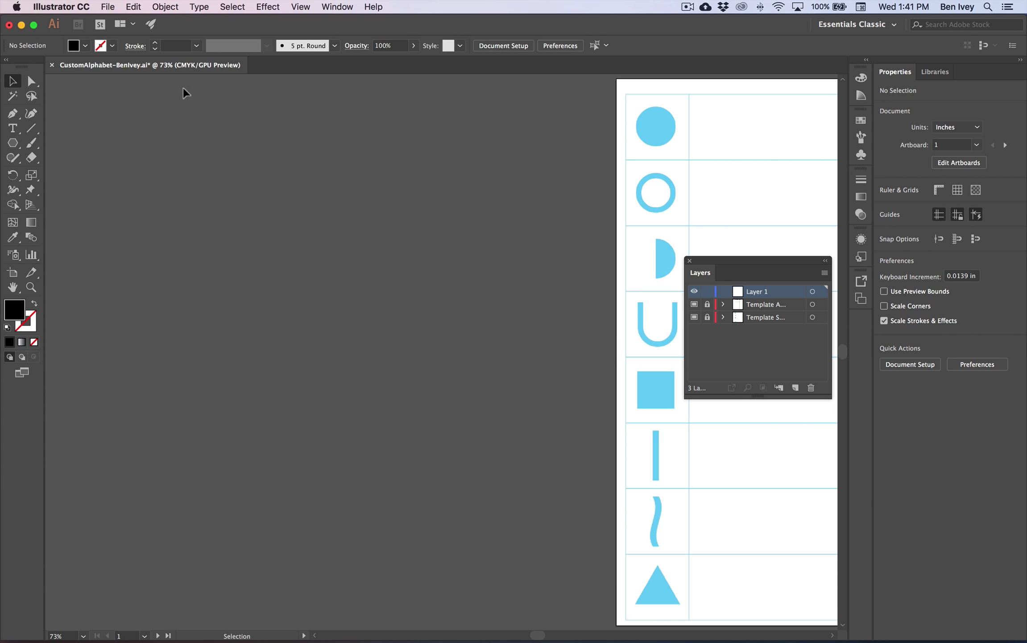
Place the first brush-stroke scan JPEG at 11.34 × 15.5 in on the pasteboard beside the templates
{"action": "left_click", "coordinate": [109, 7]}
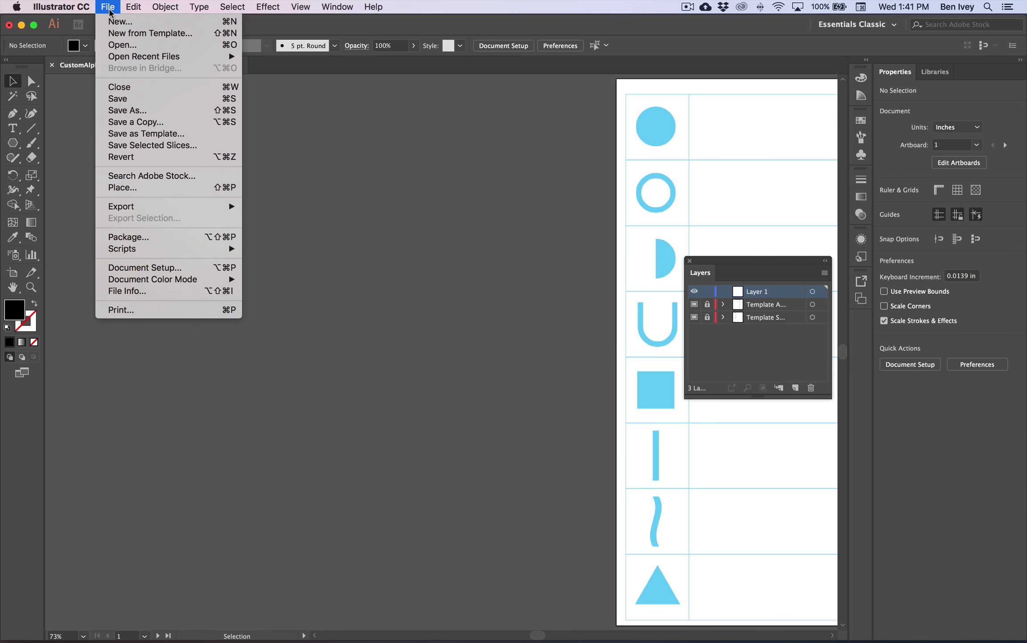
{"action": "left_click", "coordinate": [136, 187]}
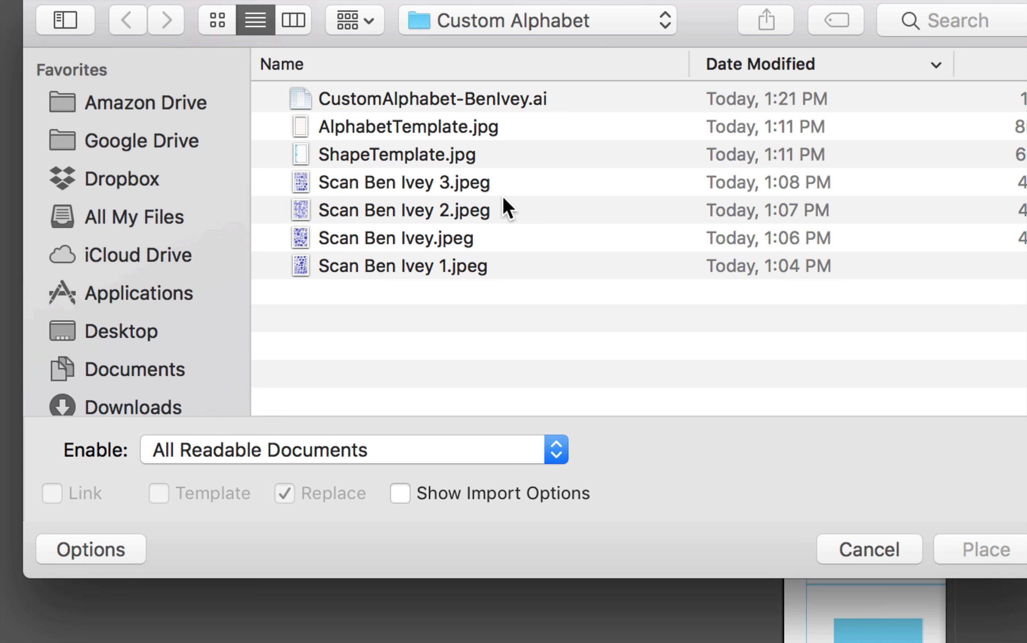
{"action": "left_click", "coordinate": [364, 259]}
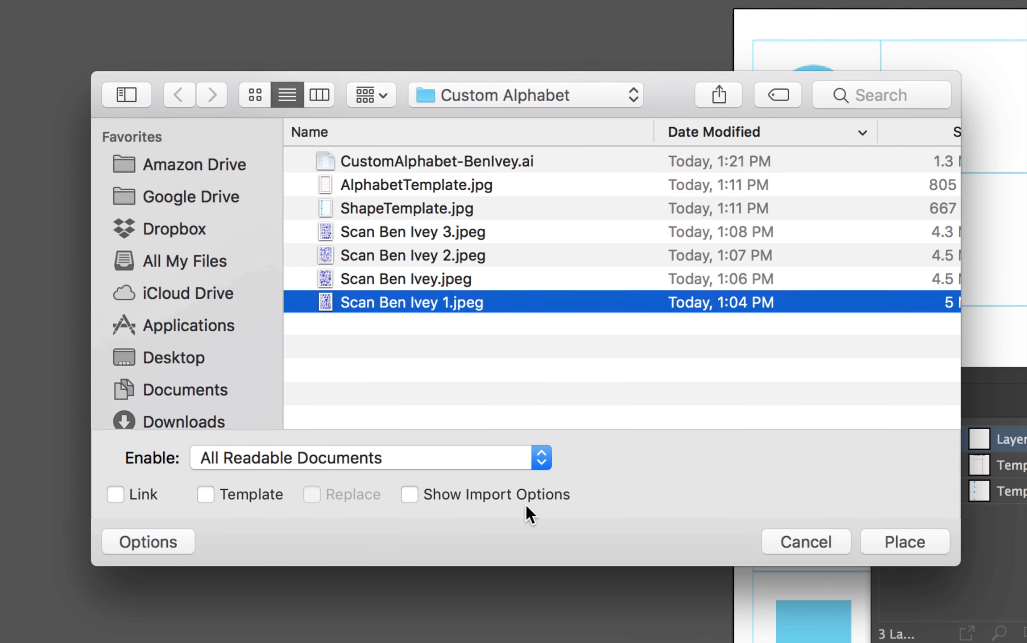
{"action": "left_click", "coordinate": [897, 541]}
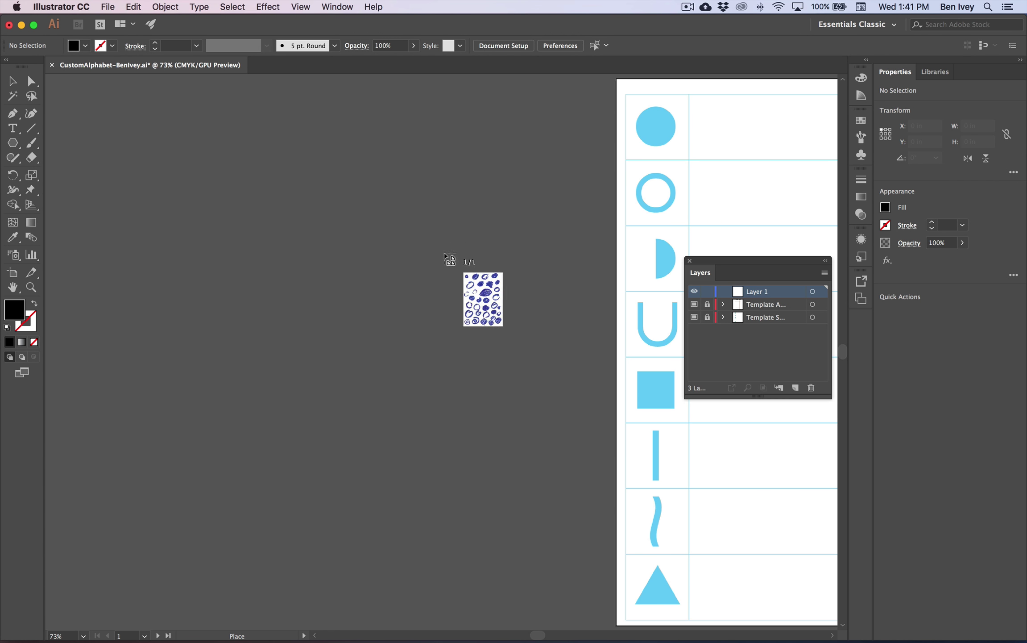
{"action": "left_click_drag", "start_coordinate": [96, 94], "coordinate": [524, 595]}
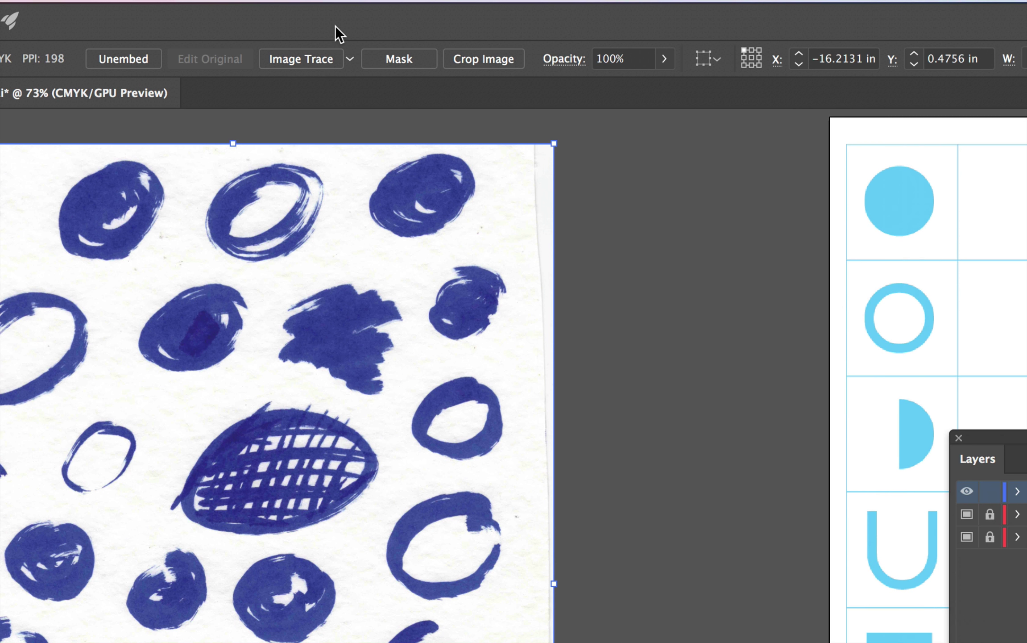
Image-trace the brush-circle scan in Black and White mode
{"action": "left_click", "coordinate": [285, 56]}
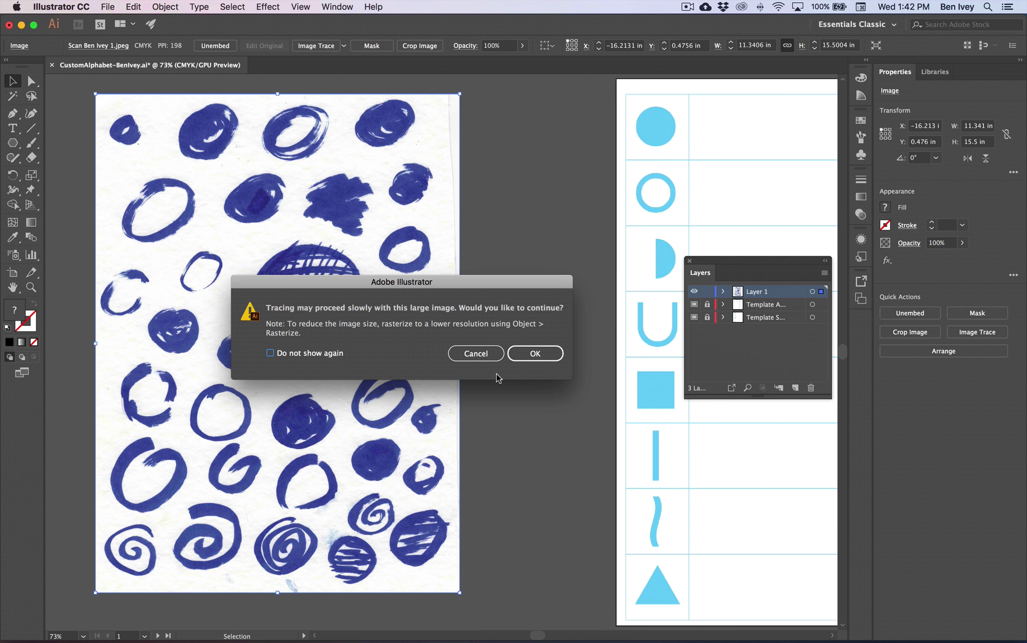
{"action": "left_click", "coordinate": [536, 356]}
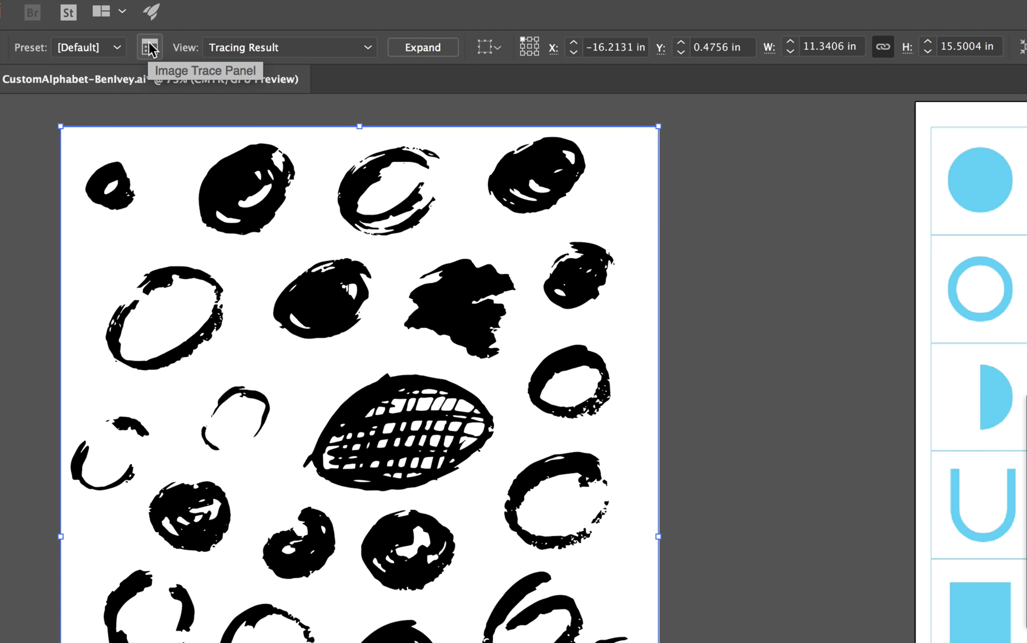
{"action": "left_click", "coordinate": [150, 48]}
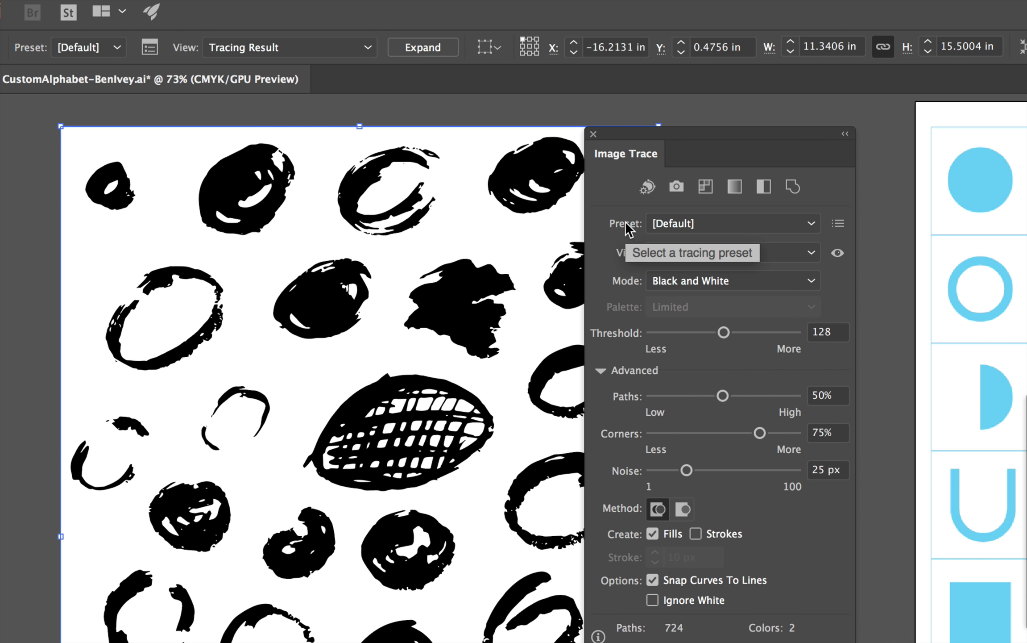
{"action": "left_click", "coordinate": [720, 281]}
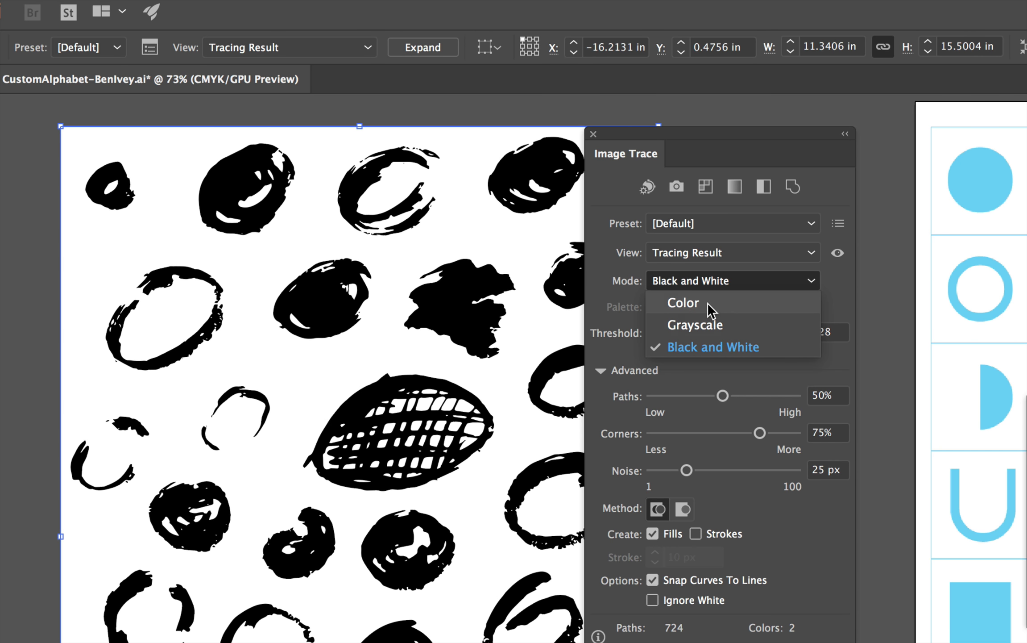
{"action": "left_click", "coordinate": [606, 274]}
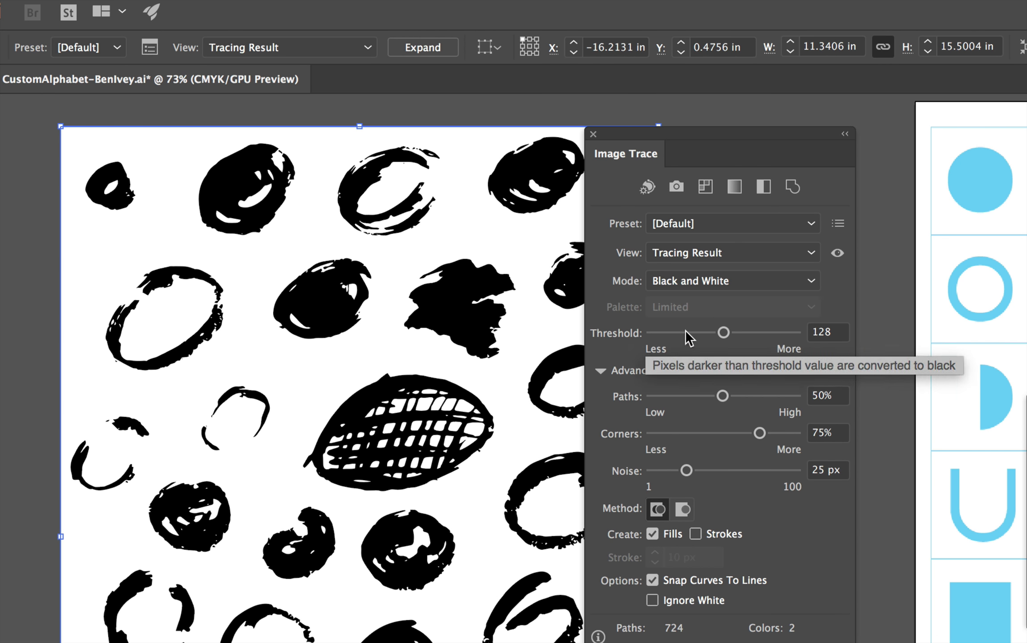
Settle the trace threshold at 141 and move the traced artwork up slightly
{"action": "left_click_drag", "start_coordinate": [703, 141], "coordinate": [741, 131]}
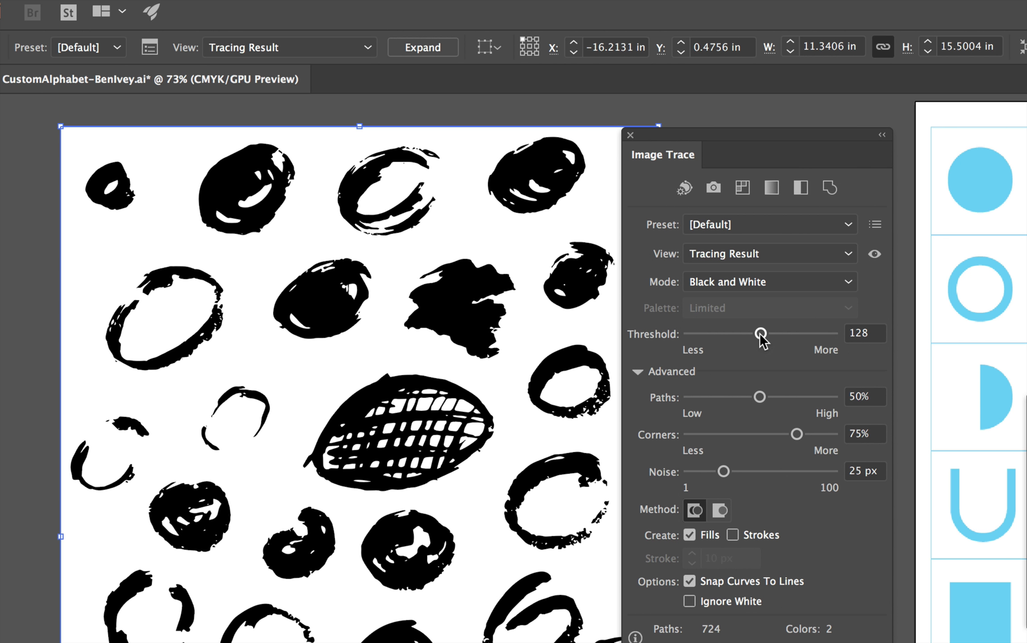
{"action": "left_click_drag", "start_coordinate": [760, 333], "coordinate": [754, 333]}
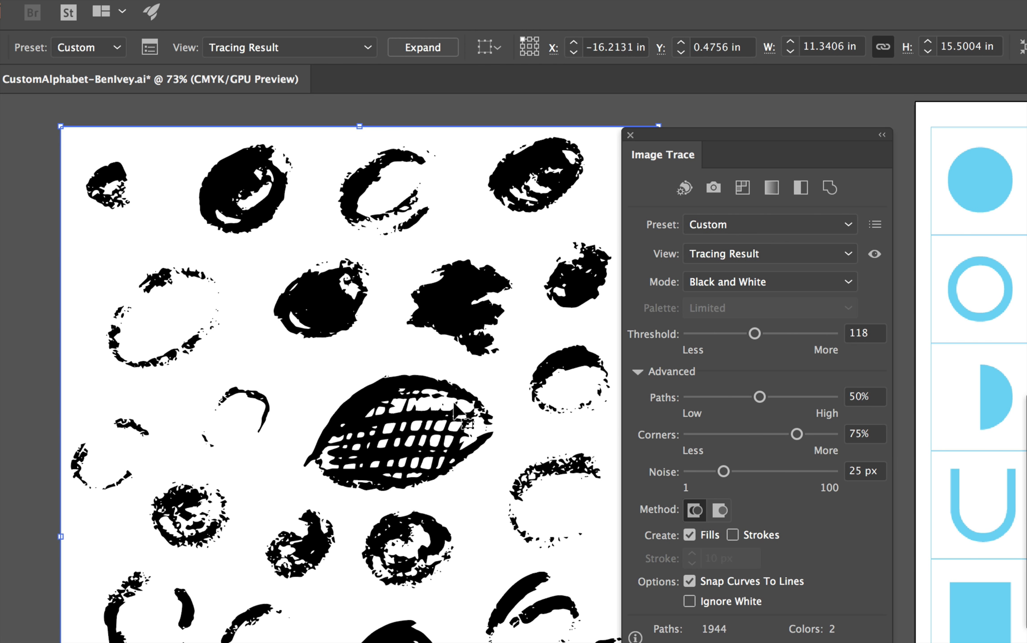
{"action": "left_click_drag", "start_coordinate": [755, 333], "coordinate": [770, 334]}
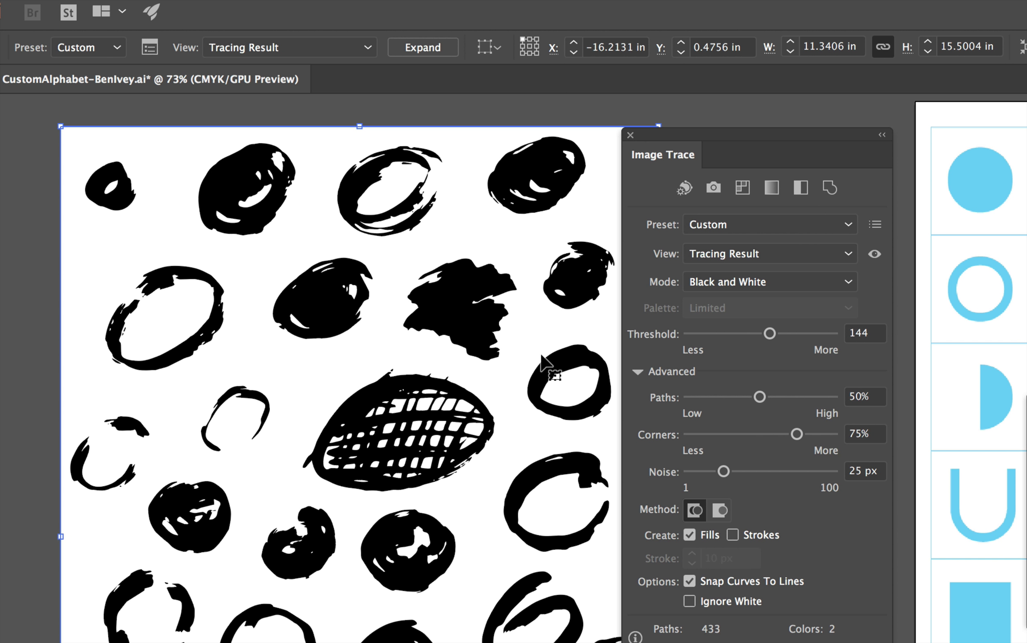
{"action": "left_click_drag", "start_coordinate": [770, 333], "coordinate": [767, 330]}
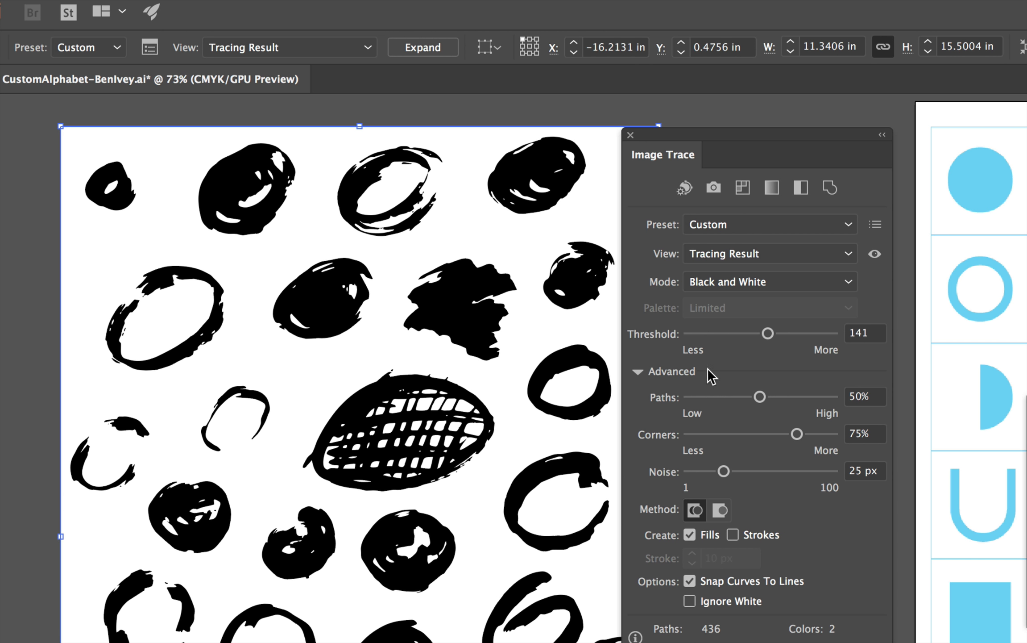
{"action": "mouse_move", "coordinate": [431, 383]}
{"action": "left_mouse_down"}
{"action": "mouse_move", "coordinate": [442, 402]}
{"action": "mouse_move", "coordinate": [411, 418]}
{"action": "left_mouse_up"}
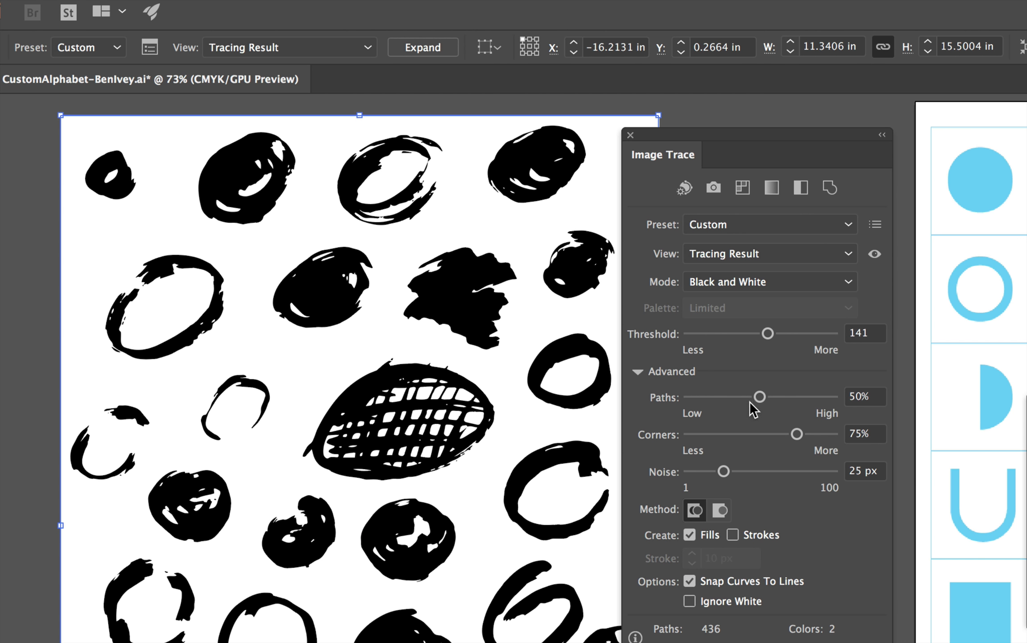
Turn on Ignore White and move the tracing to X −15.376 in, Y 0.59 in
{"action": "left_click", "coordinate": [642, 370]}
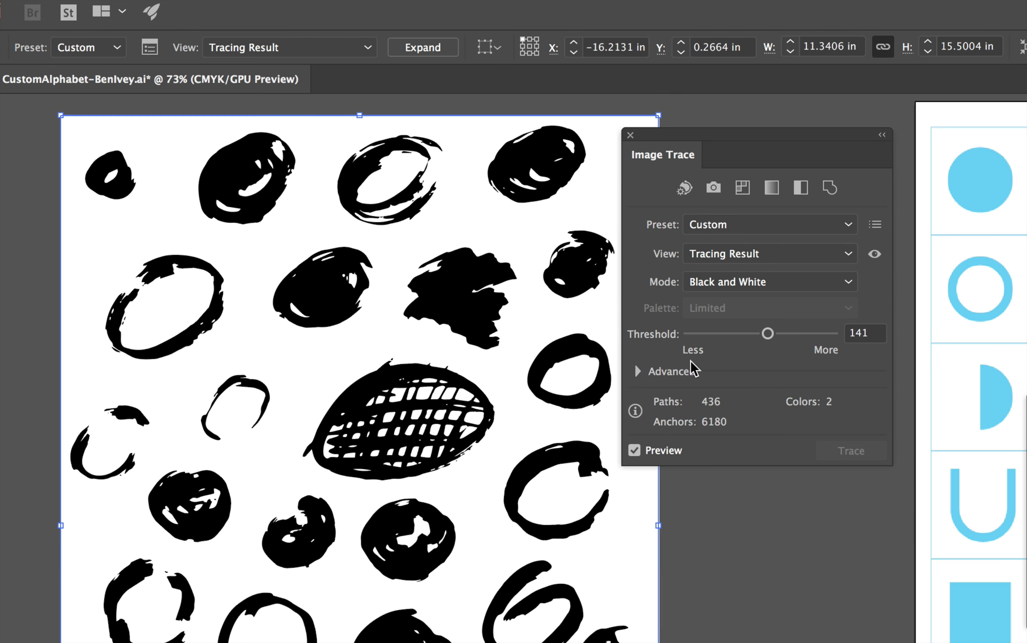
{"action": "left_click", "coordinate": [638, 371]}
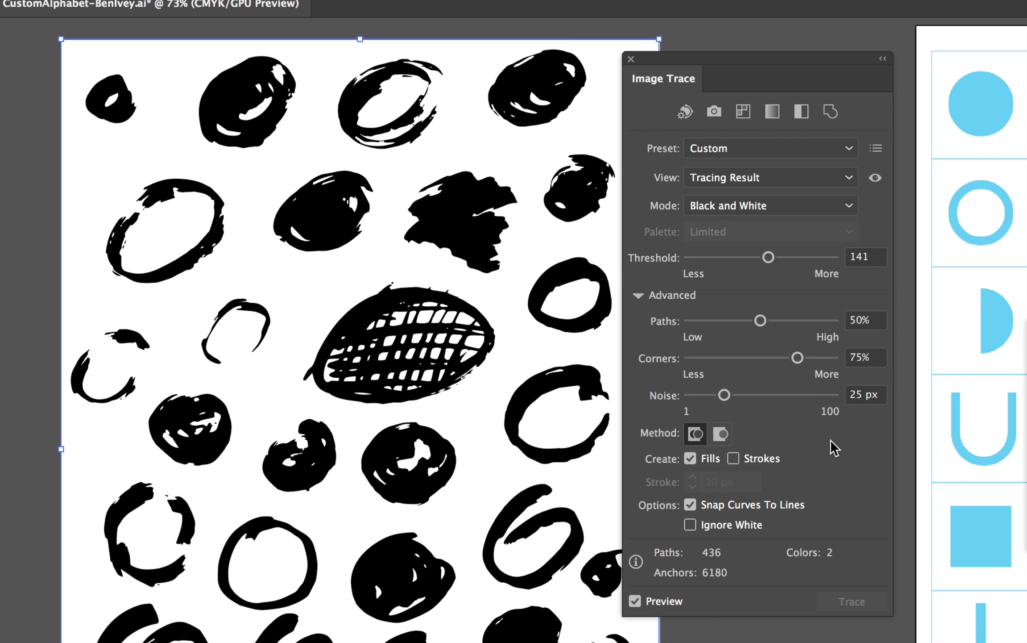
{"action": "left_click", "coordinate": [690, 525]}
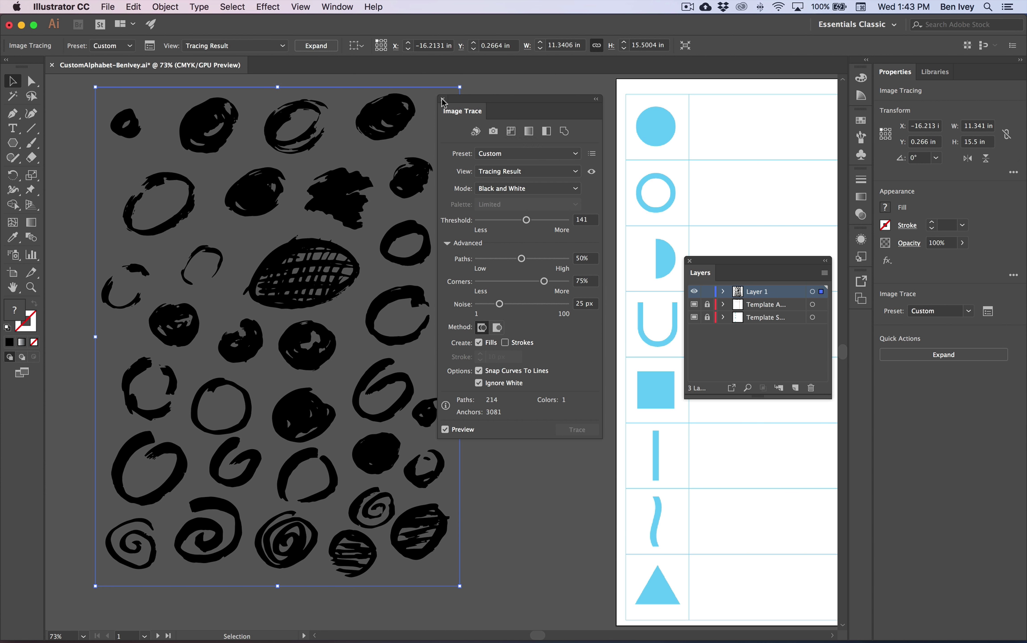
{"action": "left_click", "coordinate": [443, 99]}
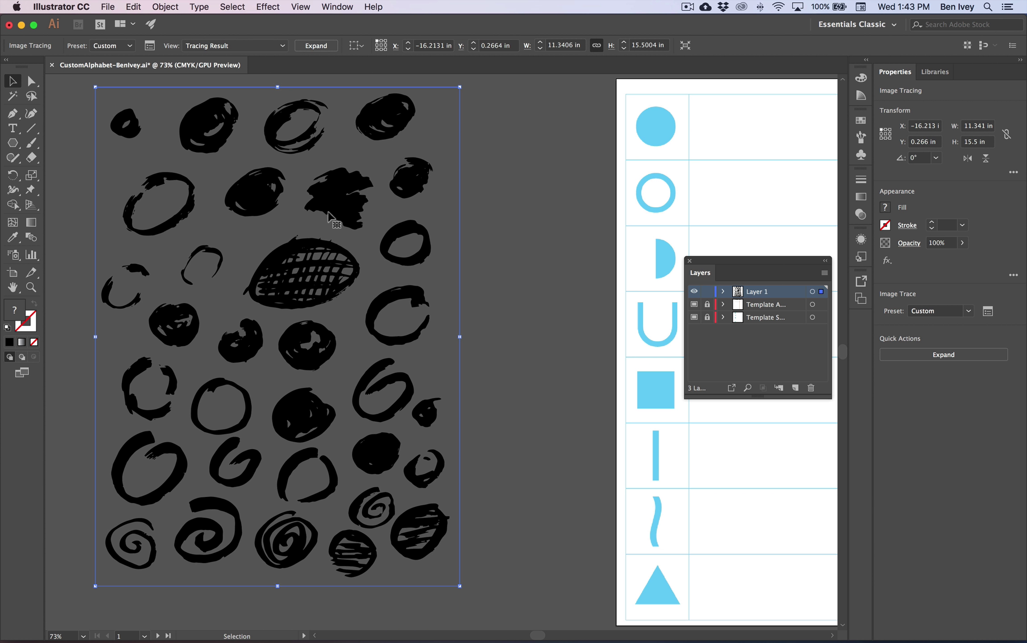
{"action": "left_click_drag", "start_coordinate": [335, 204], "coordinate": [363, 215]}
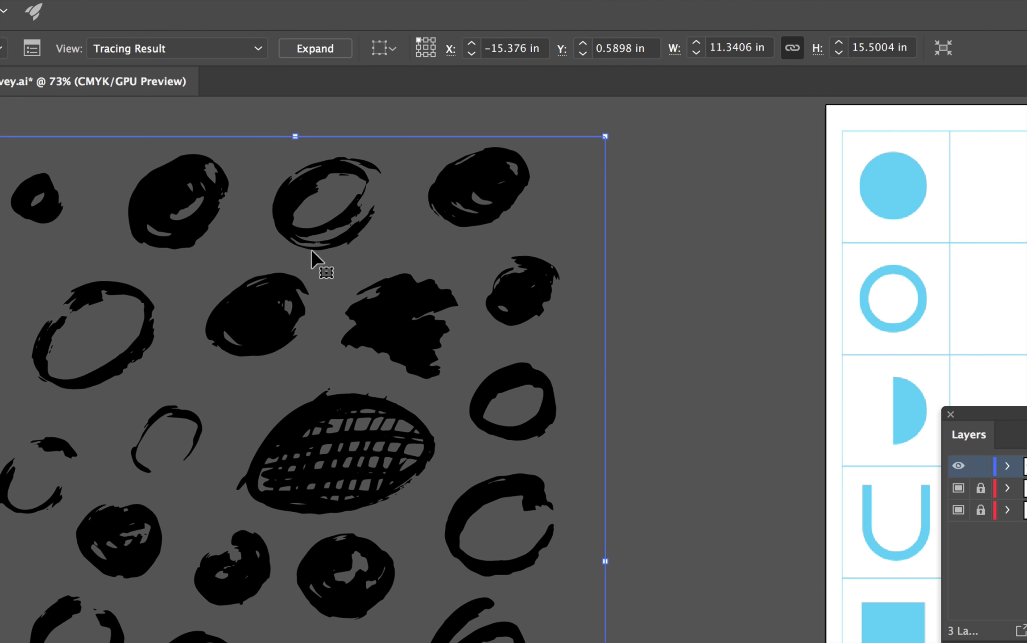
Expand and ungroup the tracing into separate black brush shapes, nudging the top-right blob right
{"action": "left_click", "coordinate": [313, 49]}
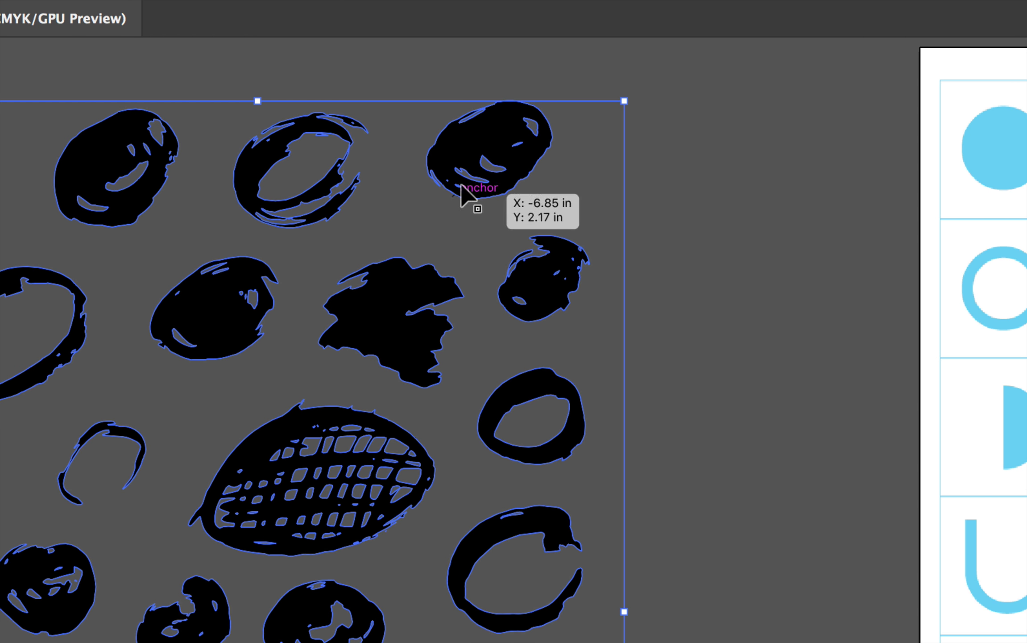
{"action": "left_click", "coordinate": [480, 156]}
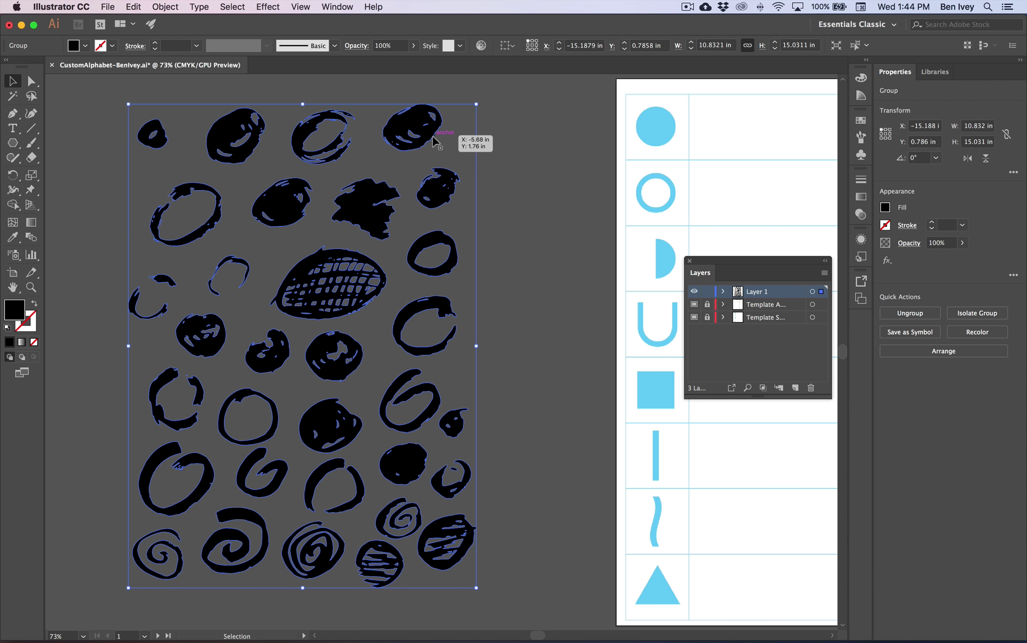
{"action": "left_click", "coordinate": [165, 7]}
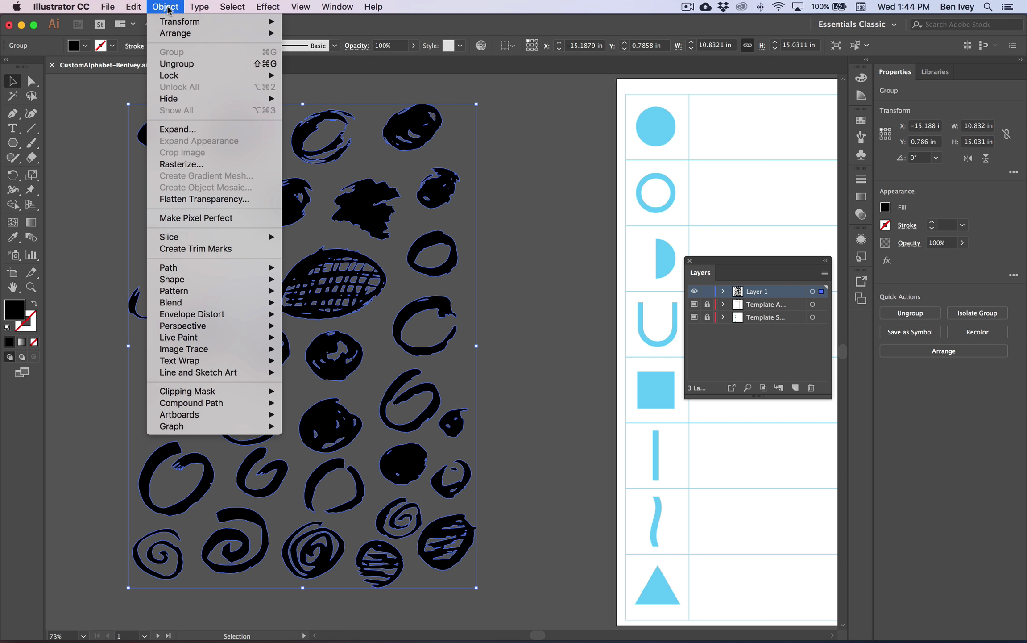
{"action": "left_click", "coordinate": [176, 63]}
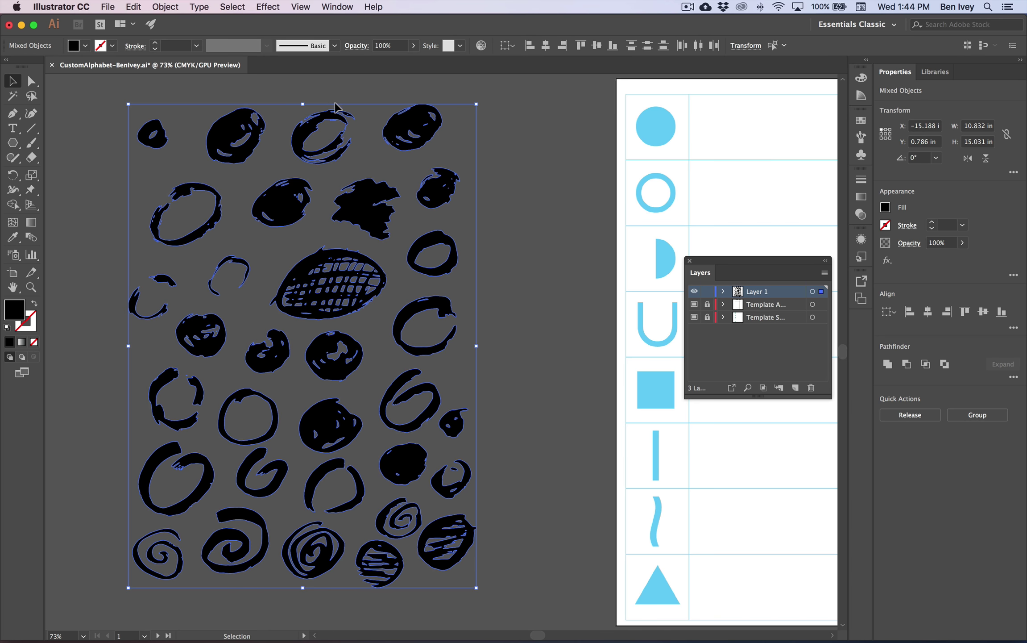
{"action": "left_click", "coordinate": [503, 126]}
{"action": "mouse_move", "coordinate": [404, 127]}
{"action": "left_mouse_down"}
{"action": "mouse_move", "coordinate": [480, 127]}
{"action": "mouse_move", "coordinate": [415, 127]}
{"action": "left_mouse_up"}
{"action": "left_click", "coordinate": [509, 168]}
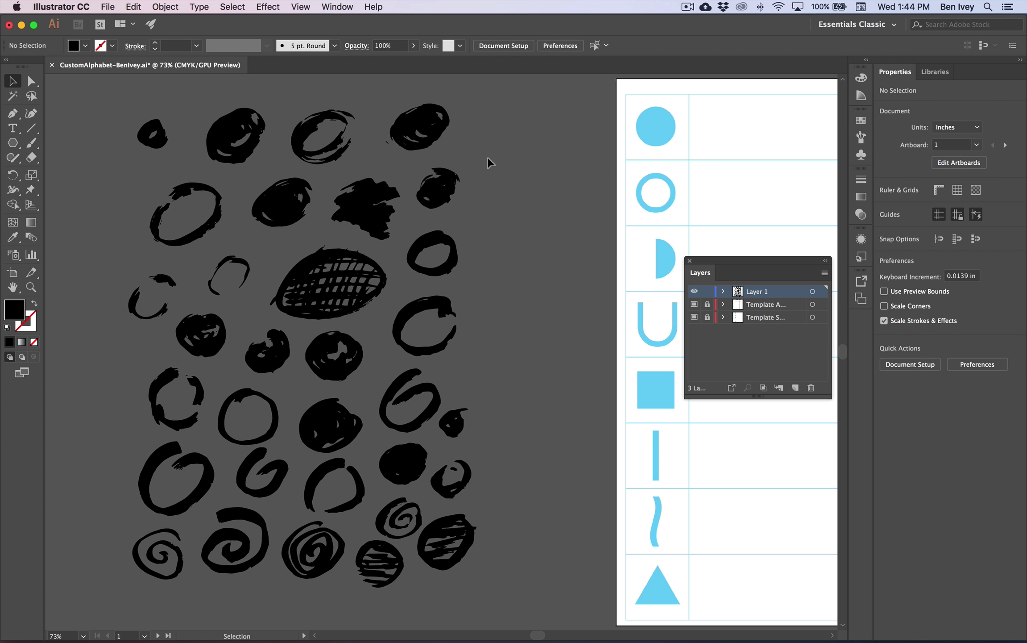
Zoom in on the scribbles and test-move the crescent and spiral, undoing both moves
{"action": "key", "text": "space"}
{"action": "left_click_drag", "start_coordinate": [557, 449], "coordinate": [484, 312]}
{"action": "key", "text": "super+equal"}
{"action": "key", "text": "super+equal"}
{"action": "key", "text": "super+equal"}
{"action": "key", "text": "space"}
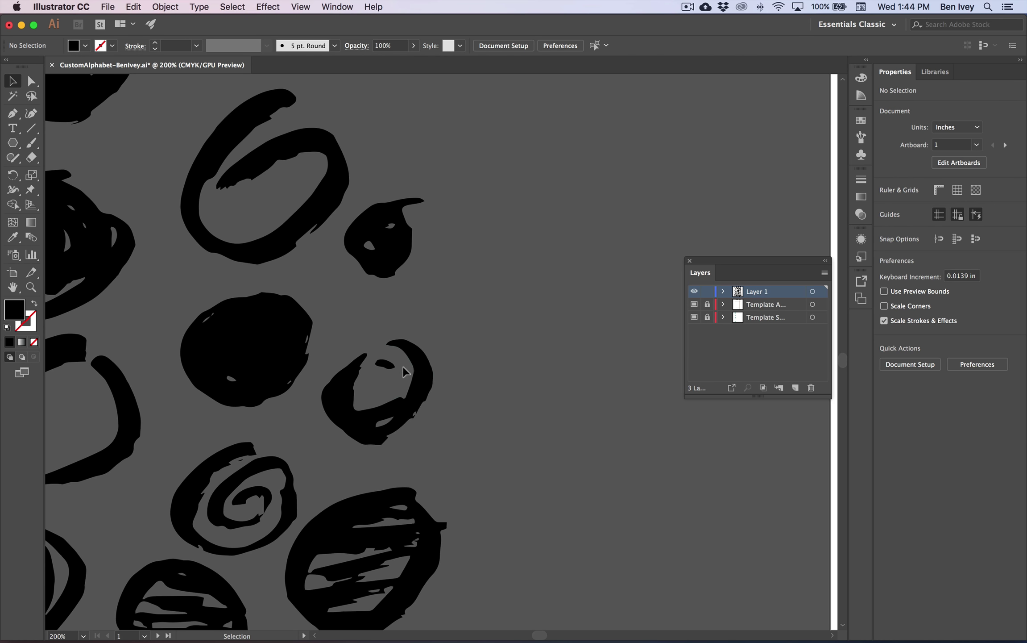
{"action": "left_click_drag", "start_coordinate": [347, 382], "coordinate": [483, 390]}
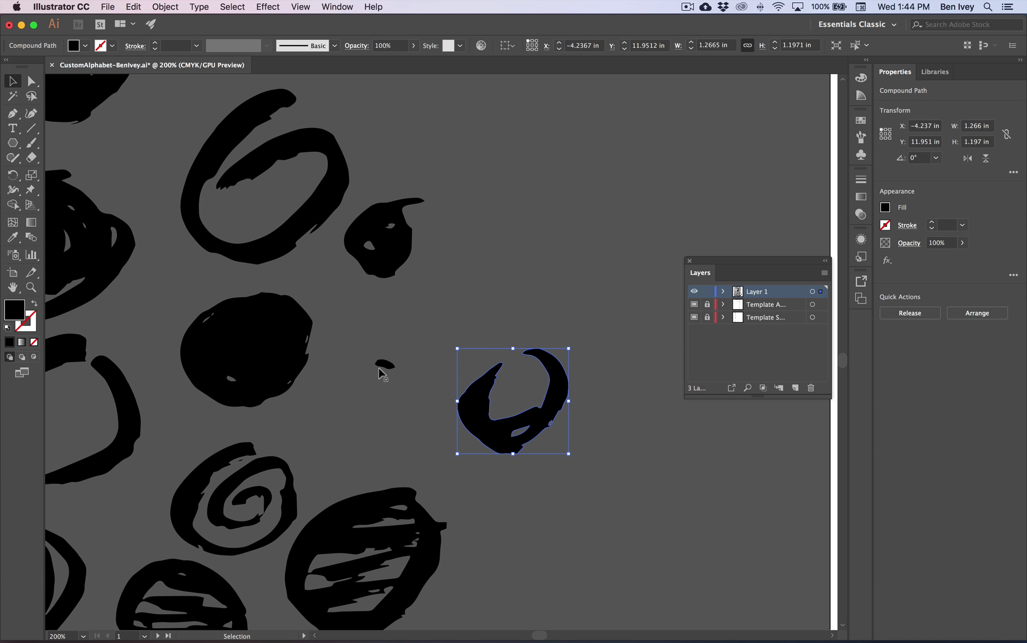
{"action": "key", "text": "a"}
{"action": "key", "text": "super+z"}
{"action": "key", "text": "v"}
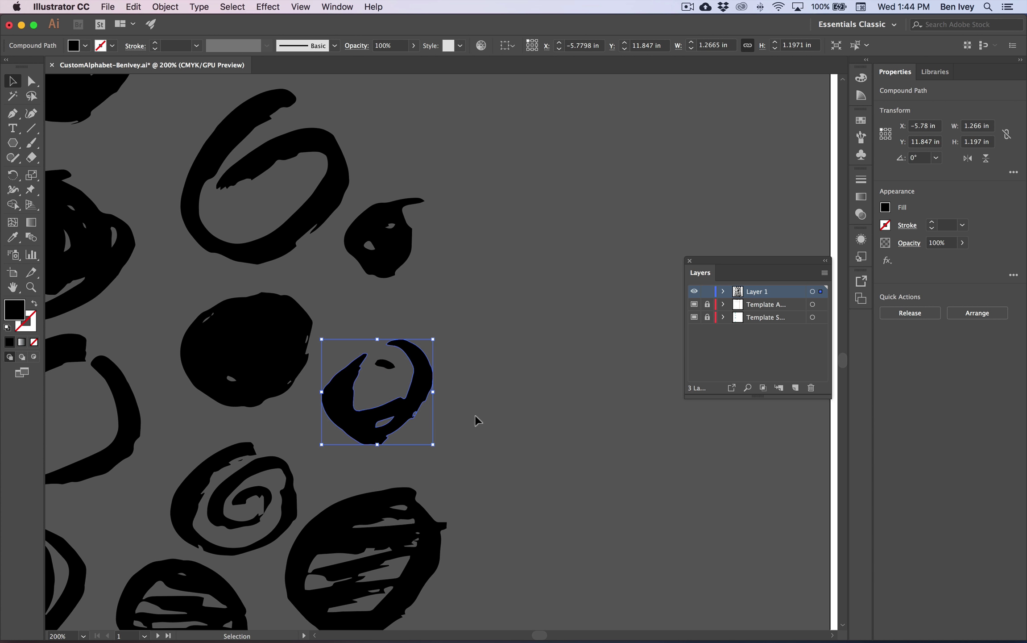
{"action": "left_click", "coordinate": [474, 415]}
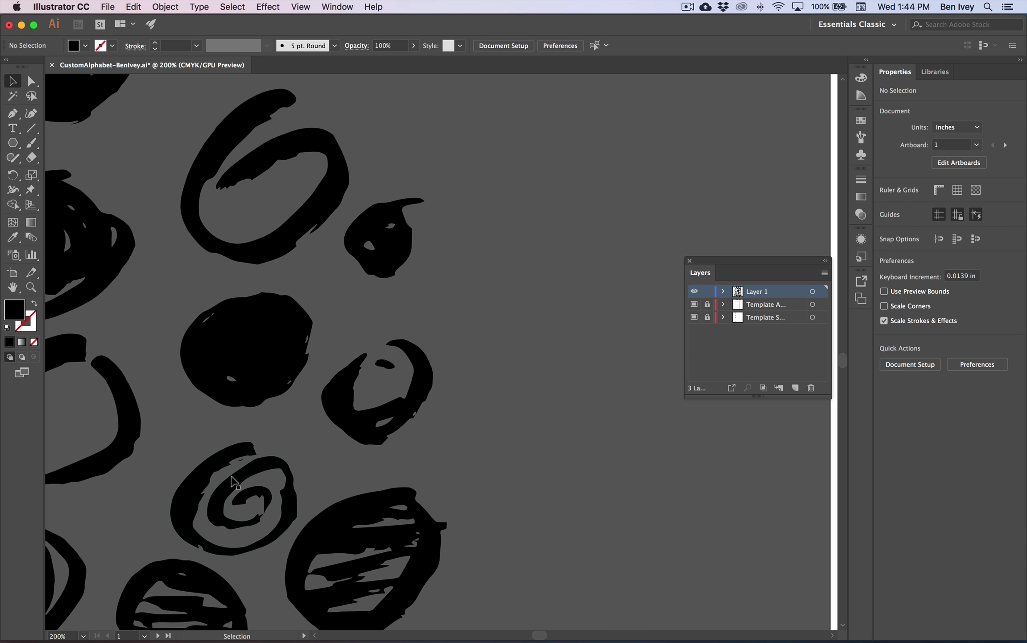
{"action": "left_click_drag", "start_coordinate": [252, 478], "coordinate": [514, 453]}
{"action": "left_click", "coordinate": [251, 497]}
{"action": "key", "text": "super+z"}
{"action": "left_click", "coordinate": [315, 479]}
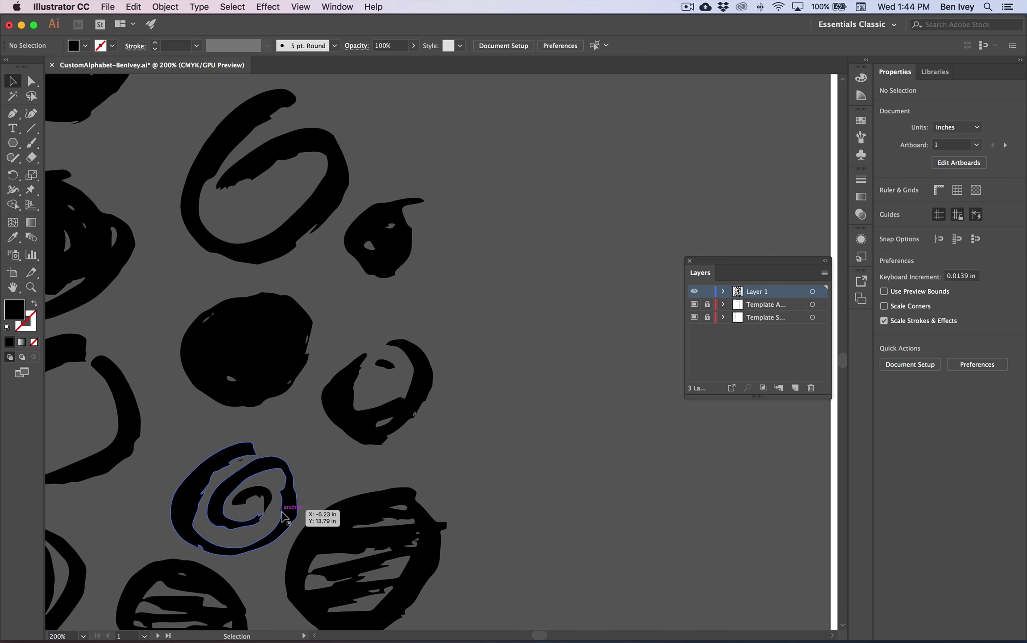
{"action": "scroll", "coordinate": [246, 496], "scroll_direction": "down", "scroll_amount": 3}
{"action": "scroll", "coordinate": [246, 495], "scroll_direction": "left", "scroll_amount": 4}
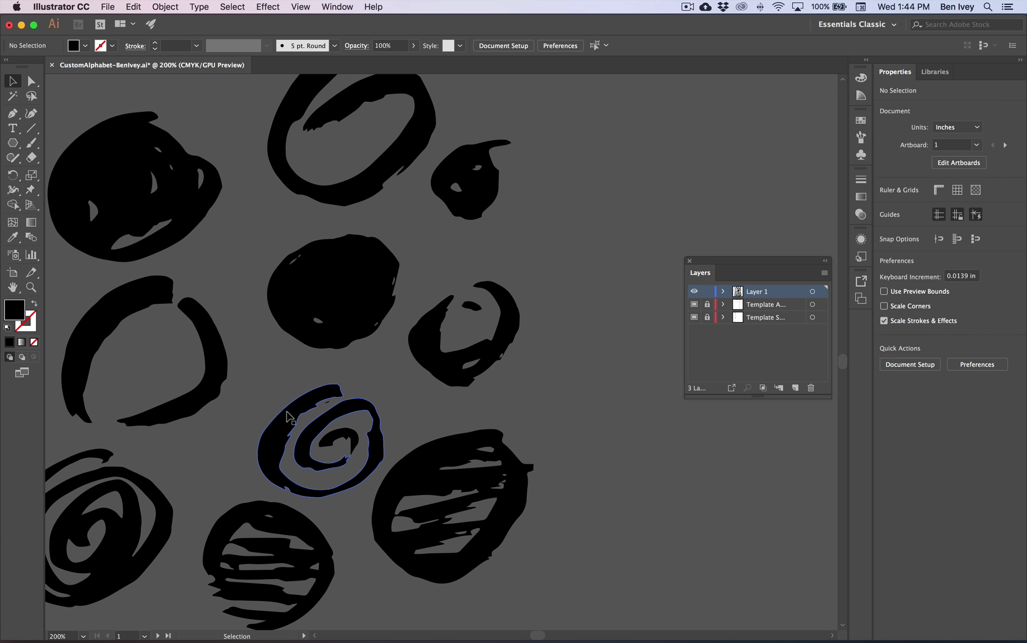
Group the spiral's pieces and the hooked scribble's pieces into single objects
{"action": "left_click", "coordinate": [345, 459]}
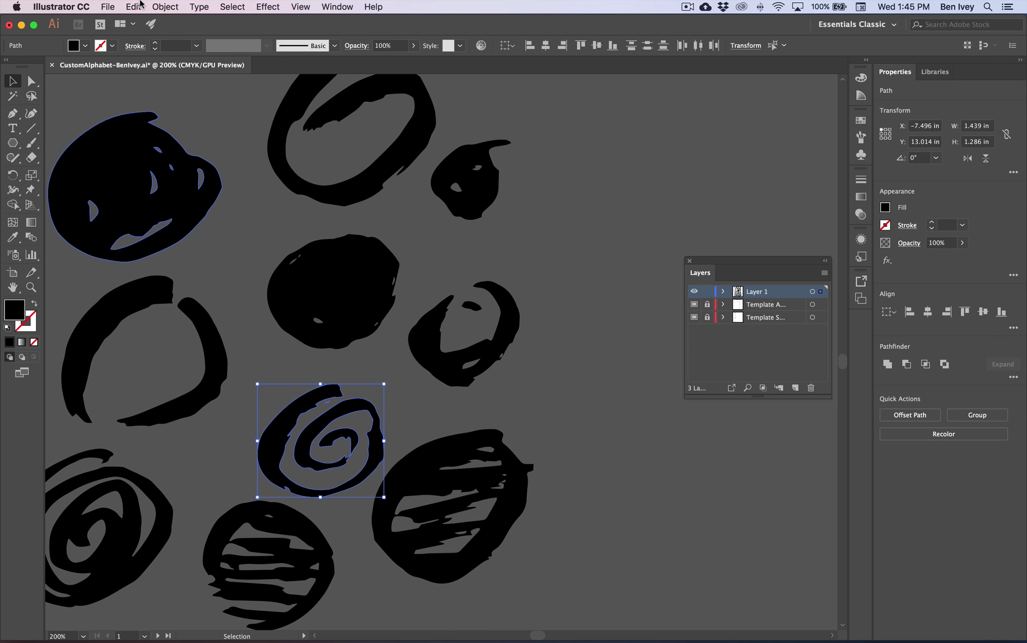
{"action": "left_click", "coordinate": [165, 7]}
{"action": "left_click", "coordinate": [210, 52]}
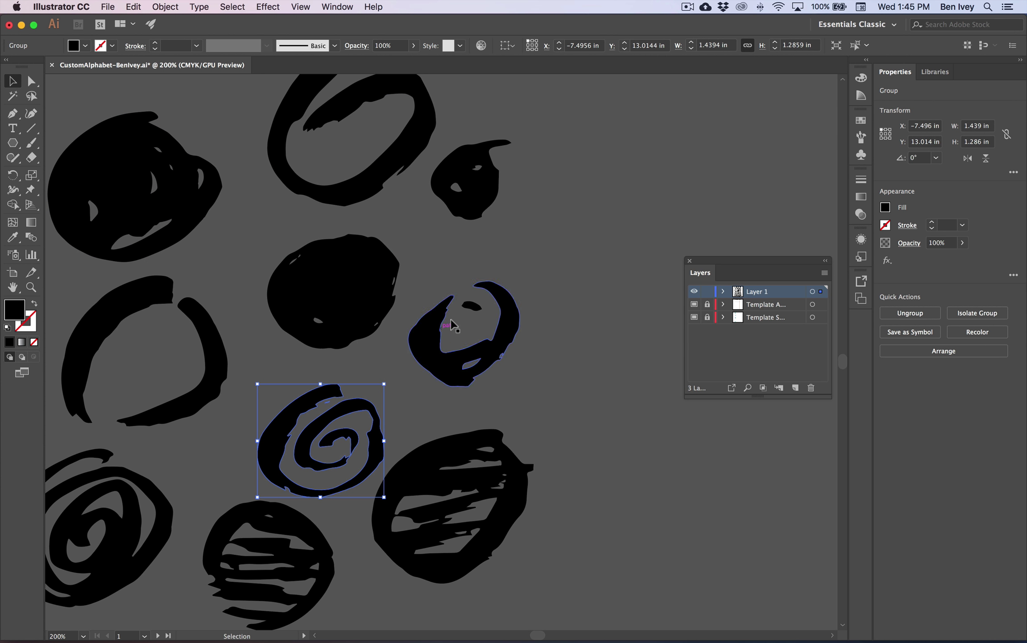
{"action": "left_click", "coordinate": [449, 346]}
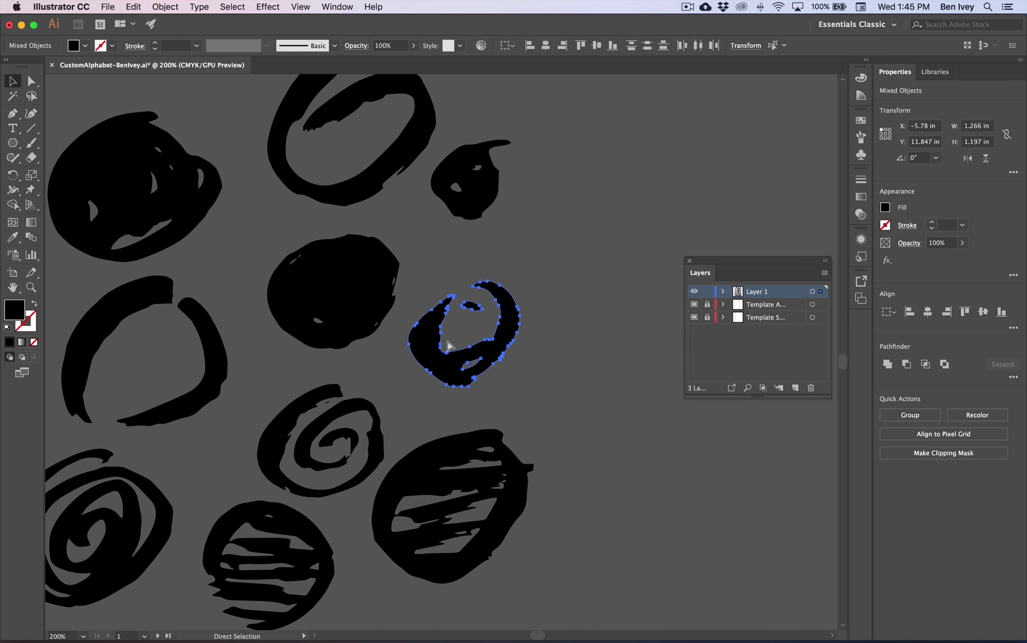
{"action": "key", "text": "super+g"}
Group the broken ring's two fragments into one object and zoom back out
{"action": "left_click_drag", "start_coordinate": [343, 351], "coordinate": [590, 336]}
{"action": "left_click", "coordinate": [451, 331]}
{"action": "mouse_move", "coordinate": [450, 330]}
{"action": "left_mouse_down"}
{"action": "mouse_move", "coordinate": [475, 332]}
{"action": "mouse_move", "coordinate": [450, 328]}
{"action": "mouse_move", "coordinate": [474, 357]}
{"action": "left_mouse_up"}
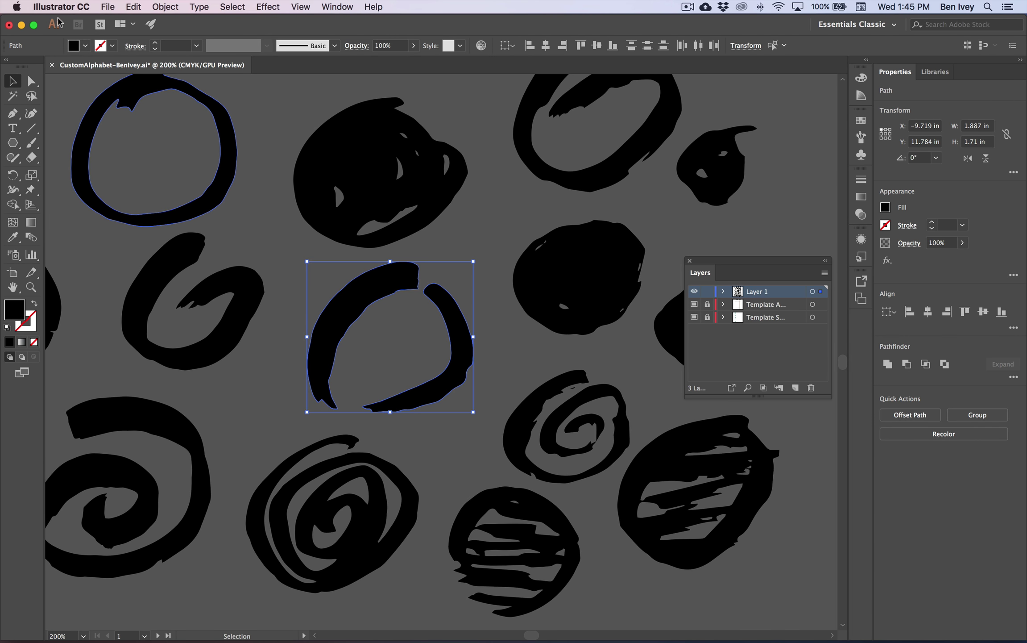
{"action": "left_click", "coordinate": [165, 7]}
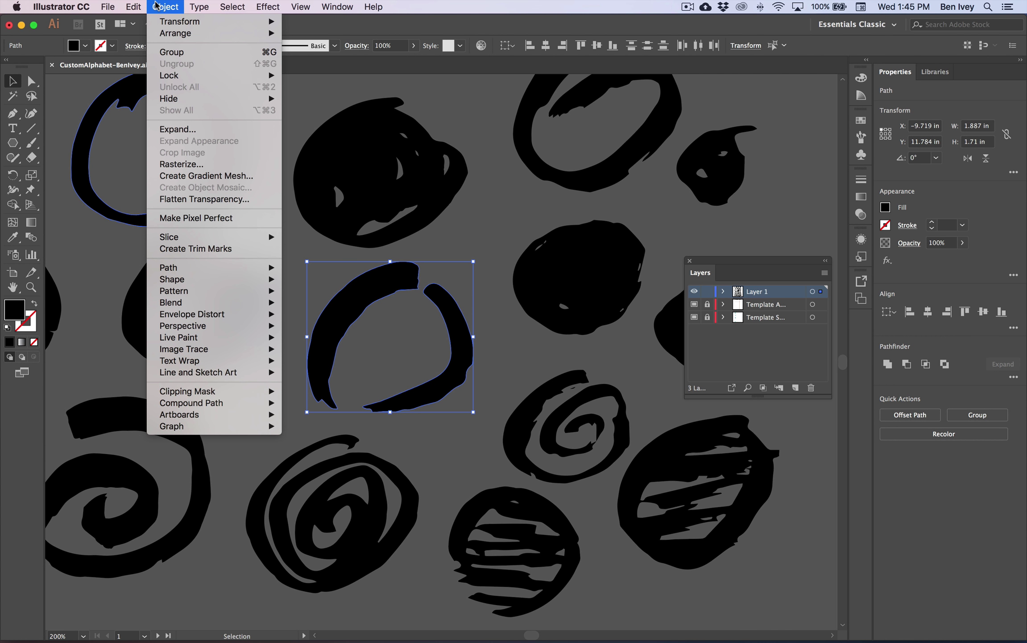
{"action": "left_click", "coordinate": [167, 50]}
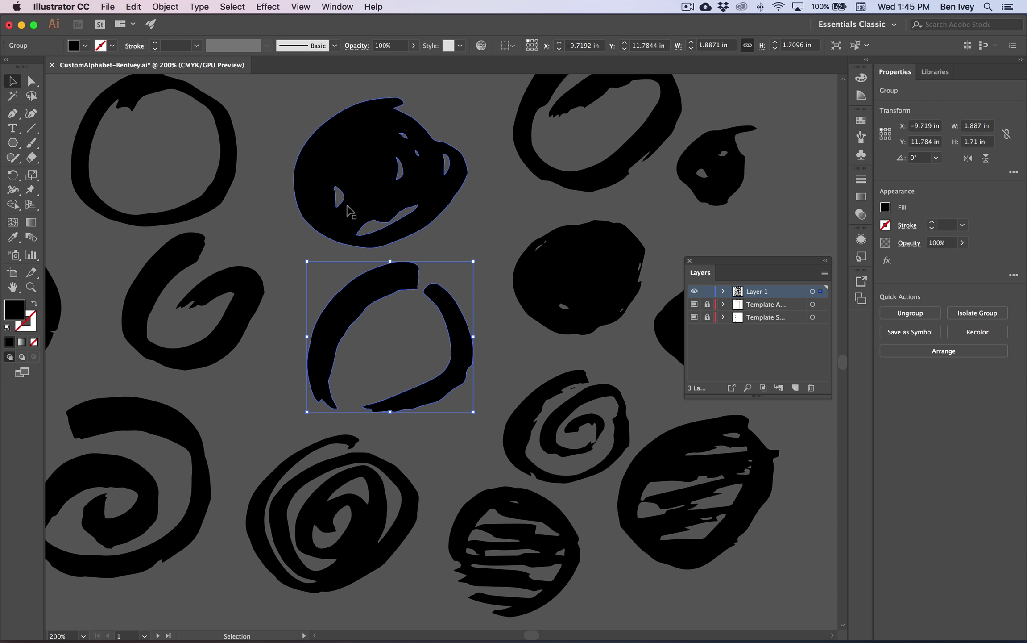
{"action": "left_click", "coordinate": [297, 257]}
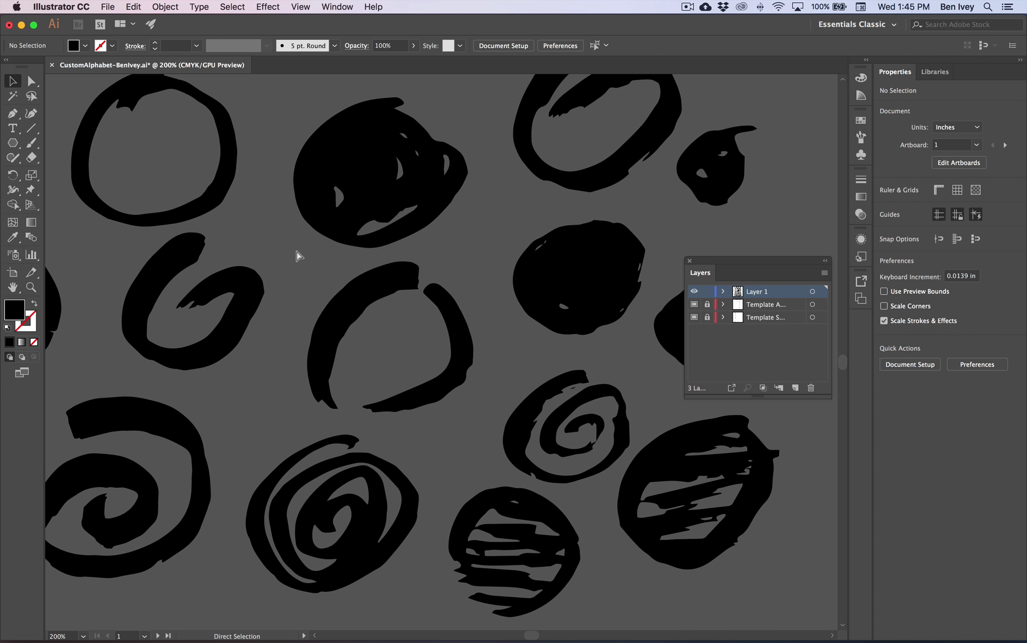
{"action": "key", "text": "super+minus"}
{"action": "key", "text": "super+minus"}
{"action": "key", "text": "super+minus"}
Move an ink oval into the first template row and shrink it to fit
{"action": "left_click_drag", "start_coordinate": [298, 258], "coordinate": [210, 304]}
{"action": "scroll", "coordinate": [211, 304], "scroll_direction": "up", "scroll_amount": 2}
{"action": "scroll", "coordinate": [315, 291], "scroll_direction": "right", "scroll_amount": 2}
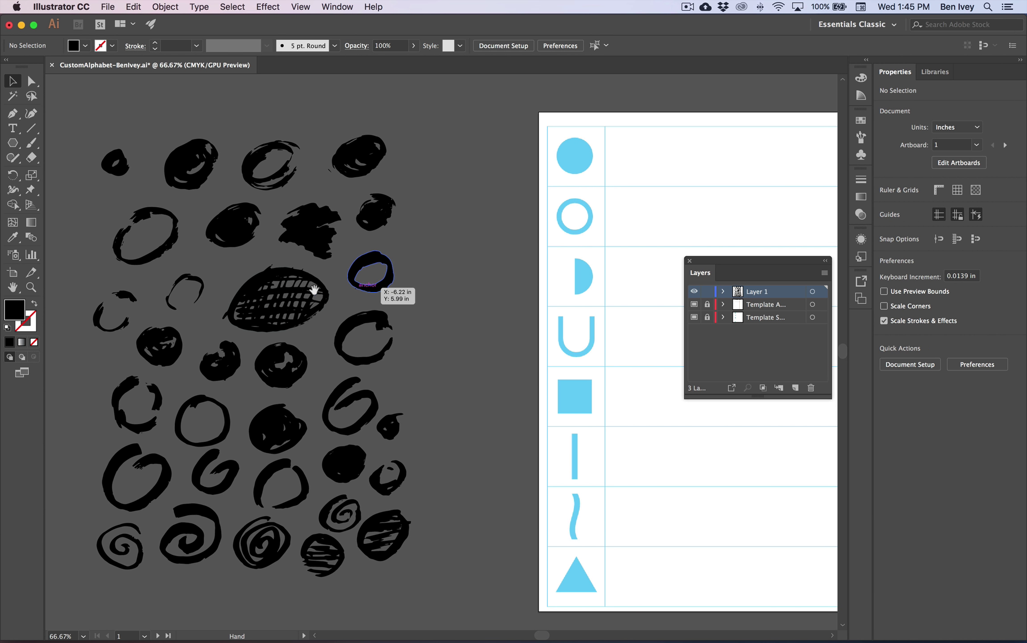
{"action": "left_click", "coordinate": [280, 304]}
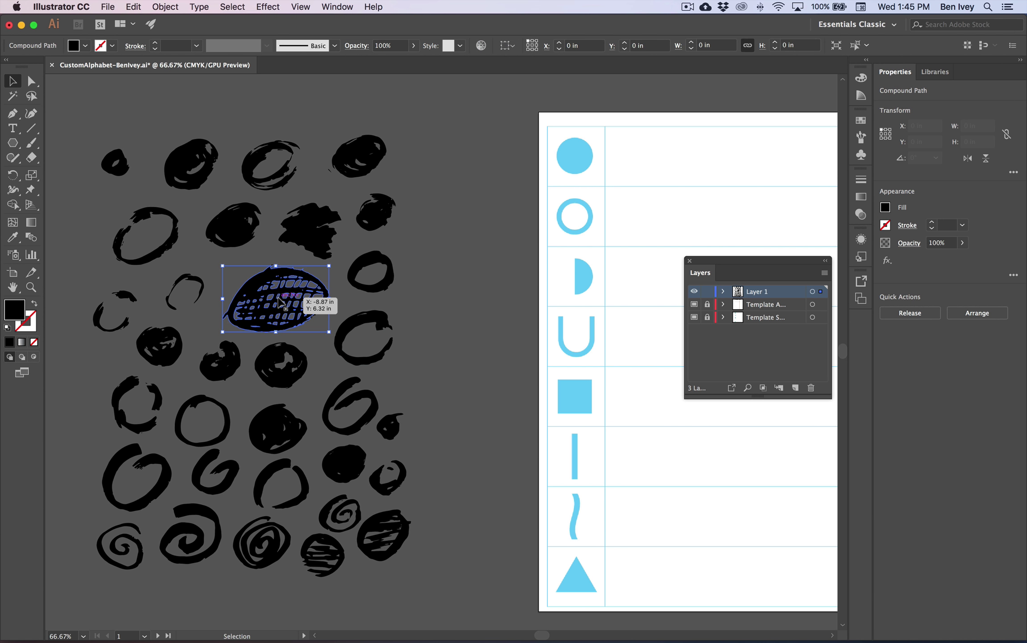
{"action": "scroll", "coordinate": [482, 247], "scroll_direction": "right", "scroll_amount": 5}
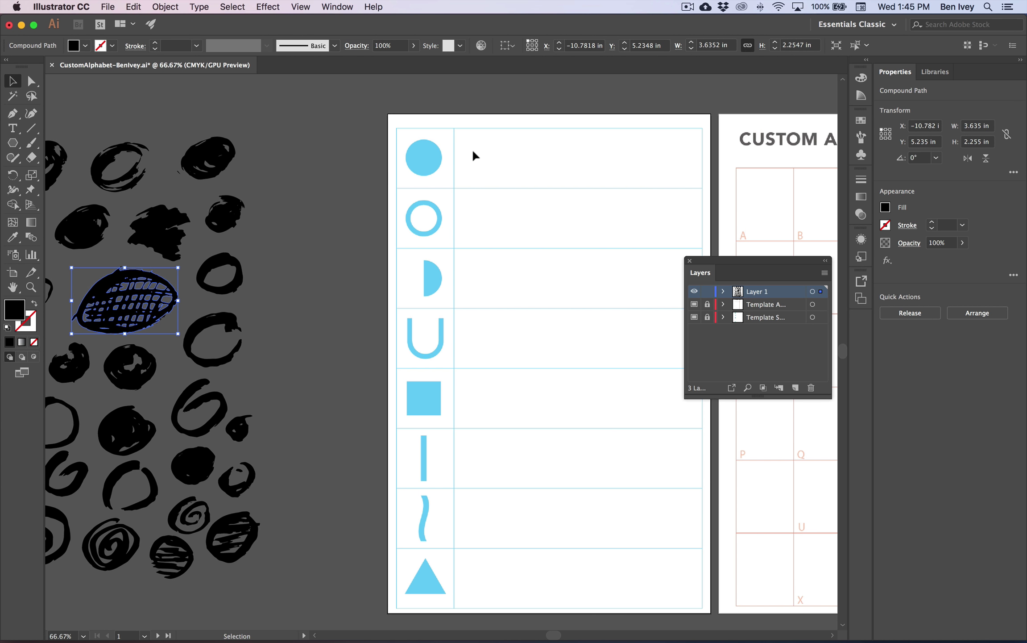
{"action": "left_click", "coordinate": [337, 180]}
{"action": "scroll", "coordinate": [313, 201], "scroll_direction": "left", "scroll_amount": 5}
{"action": "scroll", "coordinate": [312, 201], "scroll_direction": "down", "scroll_amount": 1}
{"action": "scroll", "coordinate": [442, 169], "scroll_direction": "right", "scroll_amount": 3}
{"action": "scroll", "coordinate": [442, 169], "scroll_direction": "up", "scroll_amount": 1}
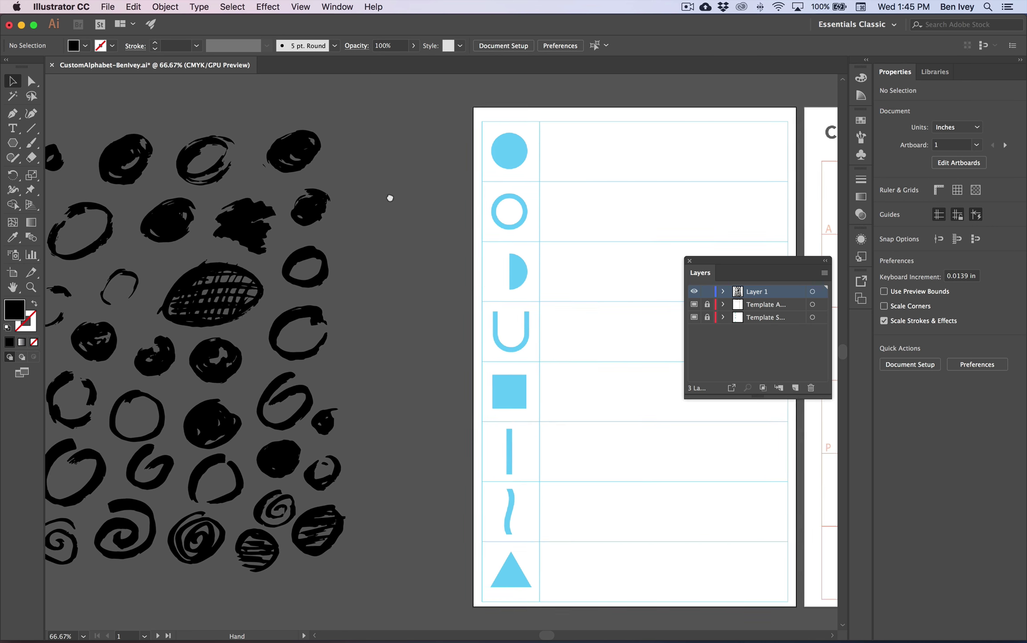
{"action": "mouse_move", "coordinate": [267, 155]}
{"action": "left_mouse_down"}
{"action": "mouse_move", "coordinate": [312, 169]}
{"action": "mouse_move", "coordinate": [567, 155]}
{"action": "left_mouse_up"}
{"action": "left_click", "coordinate": [398, 151]}
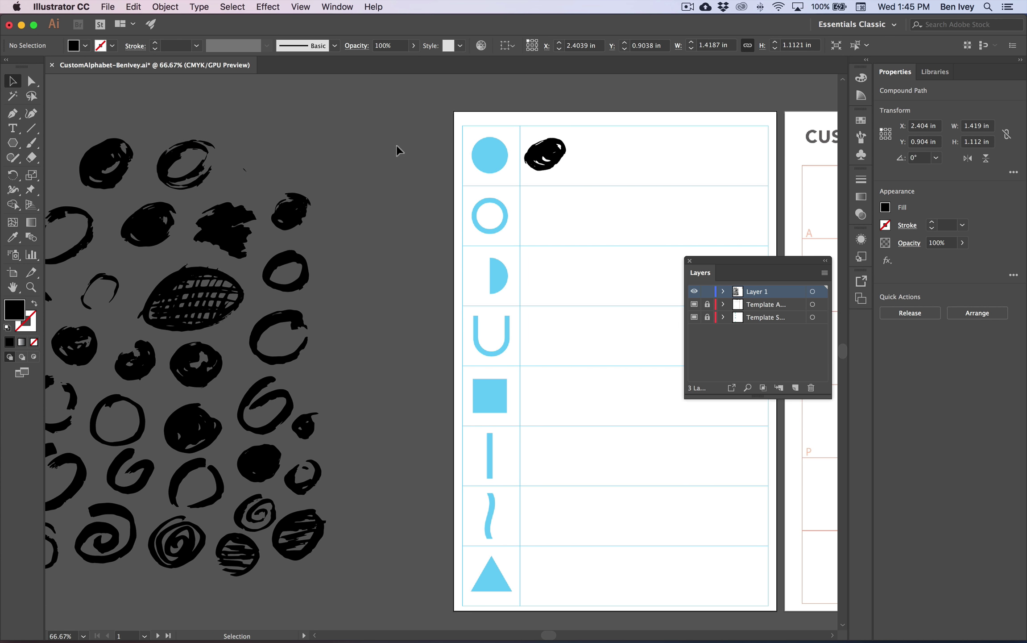
Place the top-left ink oval and another blob beside it in the first row
{"action": "left_click", "coordinate": [117, 163]}
{"action": "mouse_move", "coordinate": [117, 163]}
{"action": "left_mouse_down"}
{"action": "mouse_move", "coordinate": [484, 174]}
{"action": "mouse_move", "coordinate": [612, 159]}
{"action": "mouse_move", "coordinate": [604, 175]}
{"action": "mouse_move", "coordinate": [601, 167]}
{"action": "left_mouse_up"}
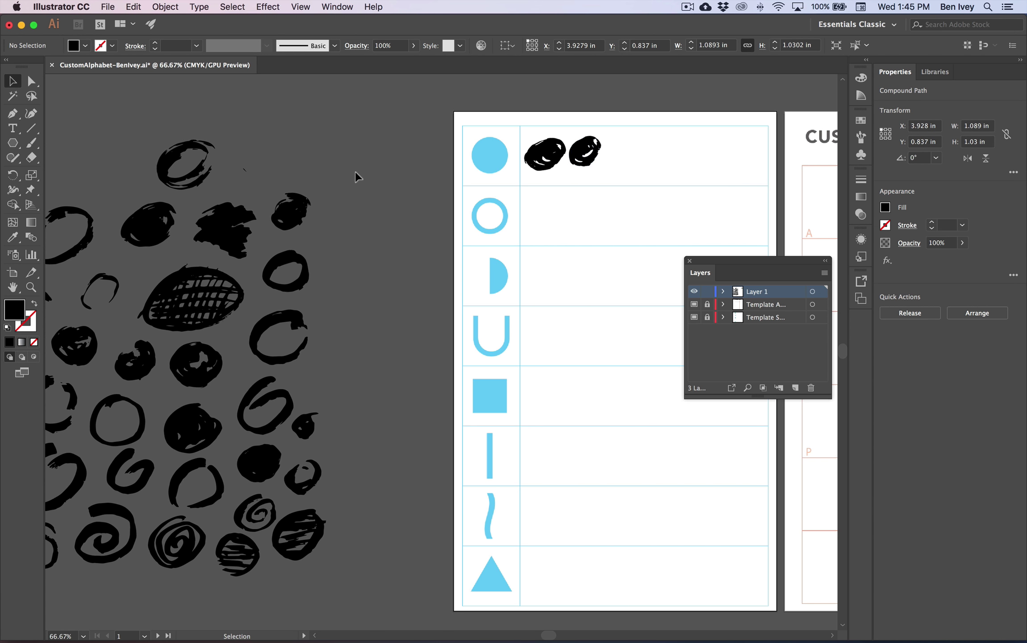
{"action": "scroll", "coordinate": [361, 168], "scroll_direction": "left", "scroll_amount": 5}
{"action": "scroll", "coordinate": [361, 169], "scroll_direction": "down", "scroll_amount": 1}
{"action": "left_click_drag", "start_coordinate": [265, 228], "coordinate": [700, 164]}
Move the hatched oval and the small scribble blob into the first row
{"action": "left_click", "coordinate": [219, 308]}
{"action": "mouse_move", "coordinate": [238, 294]}
{"action": "left_mouse_down"}
{"action": "mouse_move", "coordinate": [787, 143]}
{"action": "mouse_move", "coordinate": [764, 143]}
{"action": "left_mouse_up"}
{"action": "left_click", "coordinate": [436, 196]}
{"action": "scroll", "coordinate": [135, 332], "scroll_direction": "right", "scroll_amount": 3}
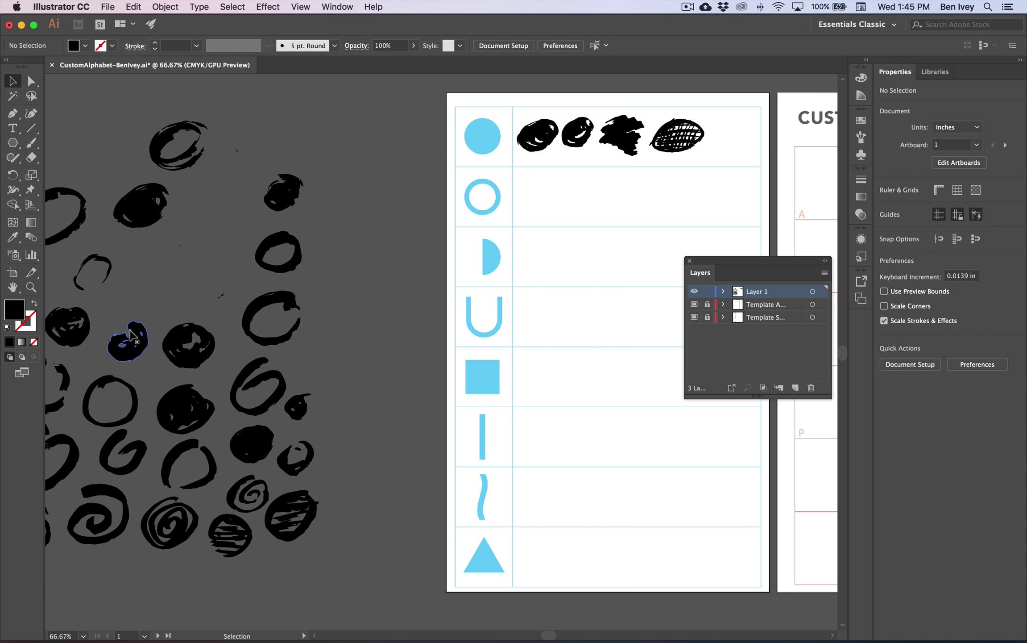
{"action": "mouse_move", "coordinate": [135, 331]}
{"action": "left_mouse_down"}
{"action": "mouse_move", "coordinate": [537, 250]}
{"action": "mouse_move", "coordinate": [738, 145]}
{"action": "left_mouse_up"}
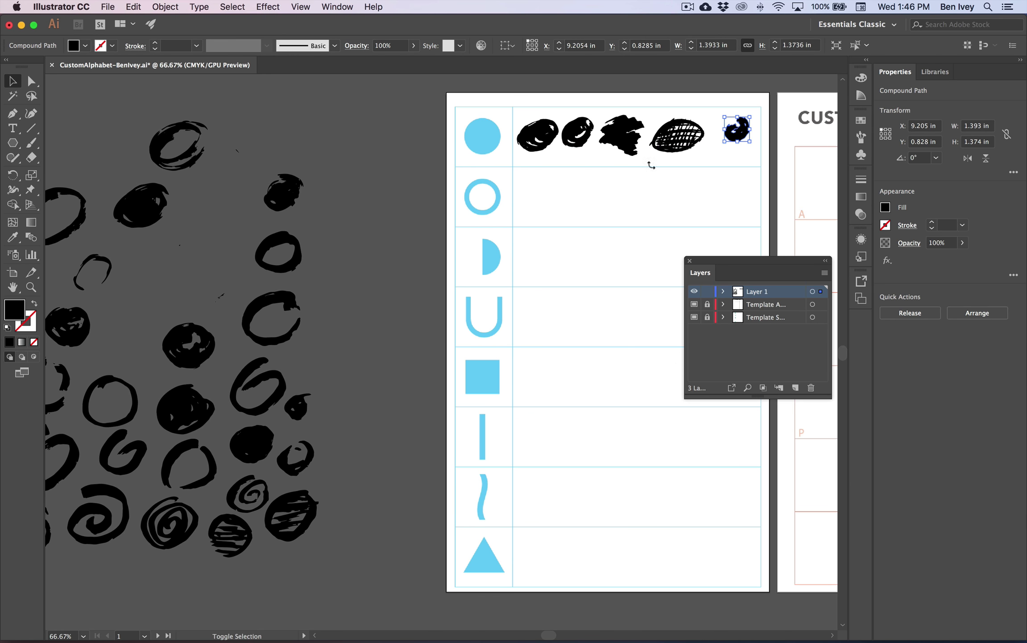
{"action": "left_click", "coordinate": [380, 284]}
Delete an unwanted first-row blob and fill its gap with the lined scribble blob
{"action": "left_click", "coordinate": [293, 513]}
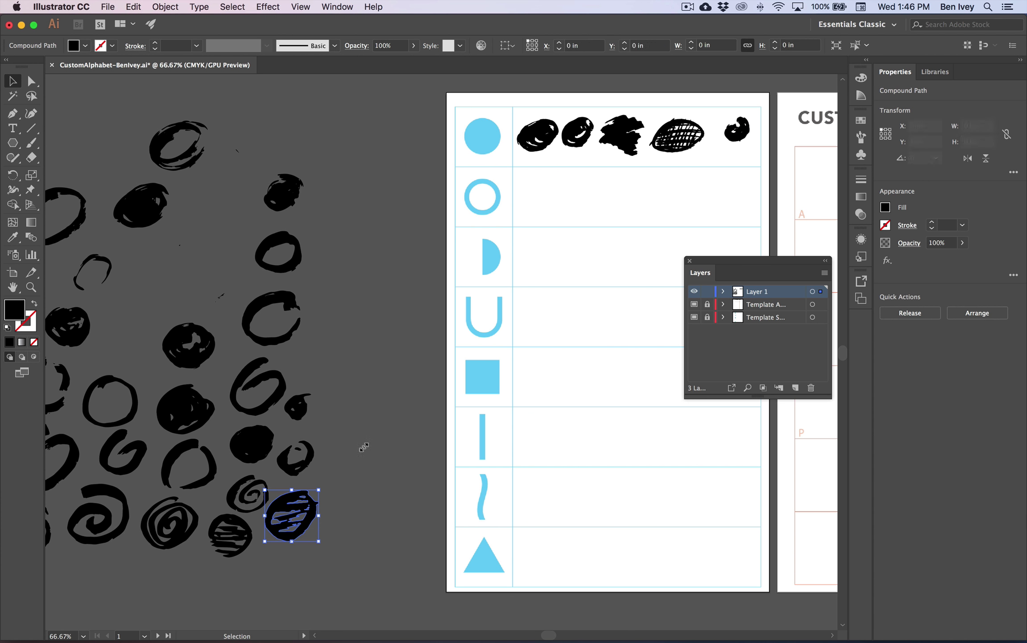
{"action": "left_click", "coordinate": [573, 145]}
{"action": "key", "text": "Delete"}
{"action": "mouse_move", "coordinate": [295, 514]}
{"action": "left_mouse_down"}
{"action": "mouse_move", "coordinate": [473, 321]}
{"action": "mouse_move", "coordinate": [584, 138]}
{"action": "mouse_move", "coordinate": [602, 167]}
{"action": "mouse_move", "coordinate": [596, 152]}
{"action": "left_mouse_up"}
{"action": "left_click", "coordinate": [553, 140]}
{"action": "left_click", "coordinate": [676, 135]}
Move the large spiral into the first row, shrink it, and adjust the neighbouring black scribble
{"action": "left_click_drag", "start_coordinate": [209, 477], "coordinate": [263, 464]}
{"action": "mouse_move", "coordinate": [225, 527]}
{"action": "left_mouse_down"}
{"action": "mouse_move", "coordinate": [803, 165]}
{"action": "mouse_move", "coordinate": [769, 168]}
{"action": "mouse_move", "coordinate": [790, 174]}
{"action": "mouse_move", "coordinate": [777, 146]}
{"action": "left_mouse_up"}
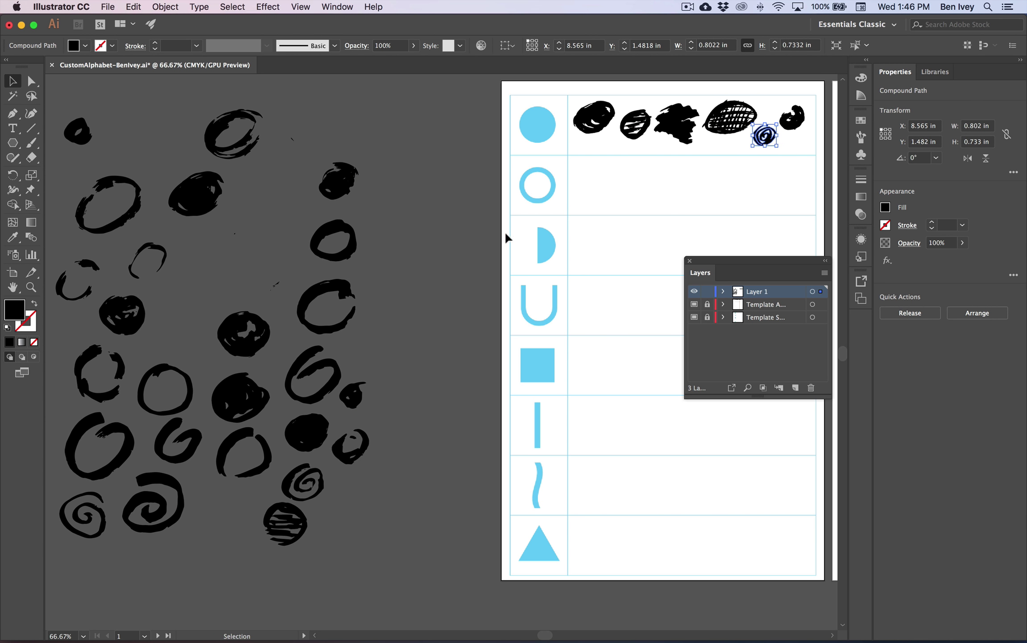
{"action": "left_click", "coordinate": [403, 329]}
{"action": "mouse_move", "coordinate": [168, 502]}
{"action": "left_mouse_down"}
{"action": "mouse_move", "coordinate": [214, 489]}
{"action": "mouse_move", "coordinate": [812, 157]}
{"action": "mouse_move", "coordinate": [731, 171]}
{"action": "mouse_move", "coordinate": [746, 199]}
{"action": "mouse_move", "coordinate": [719, 151]}
{"action": "mouse_move", "coordinate": [743, 109]}
{"action": "left_mouse_up"}
{"action": "left_click", "coordinate": [719, 159]}
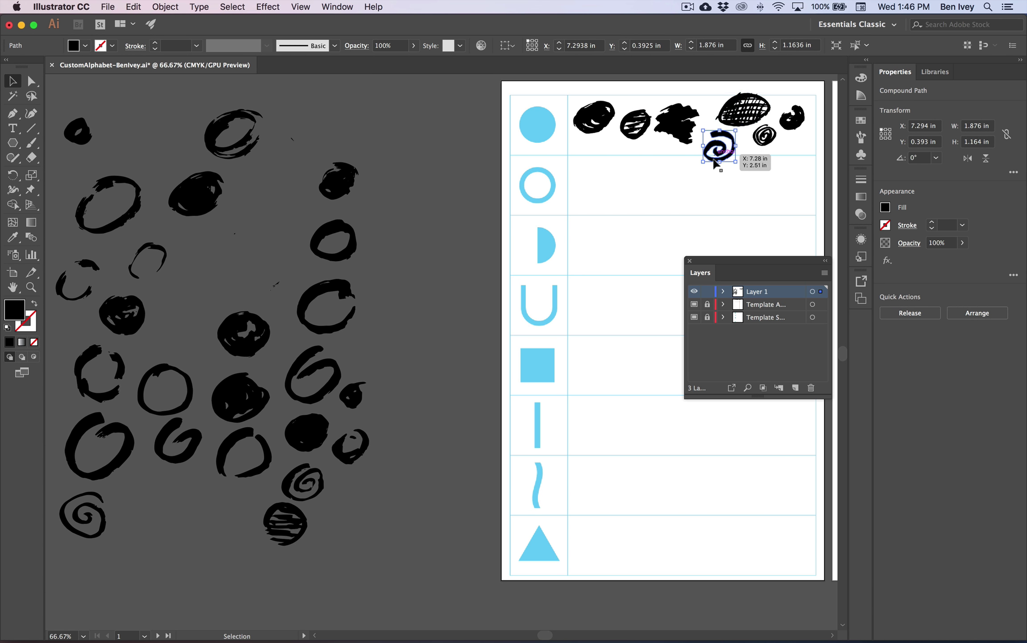
{"action": "mouse_move", "coordinate": [718, 163]}
{"action": "left_mouse_down"}
{"action": "mouse_move", "coordinate": [680, 125]}
{"action": "mouse_move", "coordinate": [679, 136]}
{"action": "left_mouse_up"}
{"action": "left_click", "coordinate": [676, 125]}
{"action": "left_click", "coordinate": [564, 197]}
{"action": "left_click", "coordinate": [472, 207]}
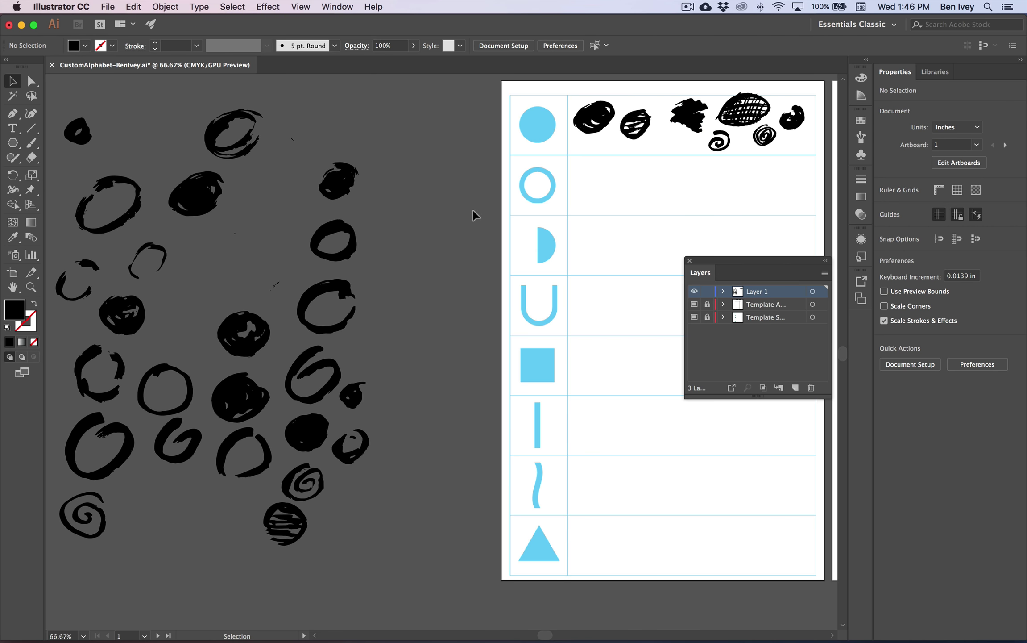
Move two ring scribbles into the second template row
{"action": "left_click_drag", "start_coordinate": [340, 258], "coordinate": [603, 193]}
{"action": "left_click", "coordinate": [386, 222]}
{"action": "left_click_drag", "start_coordinate": [132, 211], "coordinate": [161, 214]}
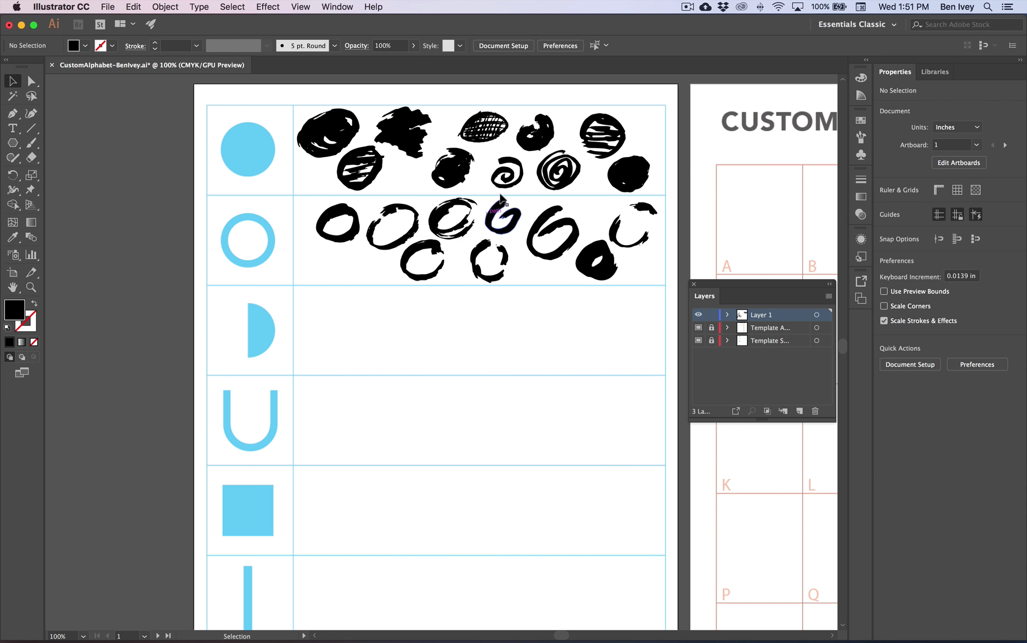
Zoom out and cut away the leftover unused brush scribbles from the pasteboard
{"action": "scroll", "coordinate": [484, 188], "scroll_direction": "left", "scroll_amount": 10}
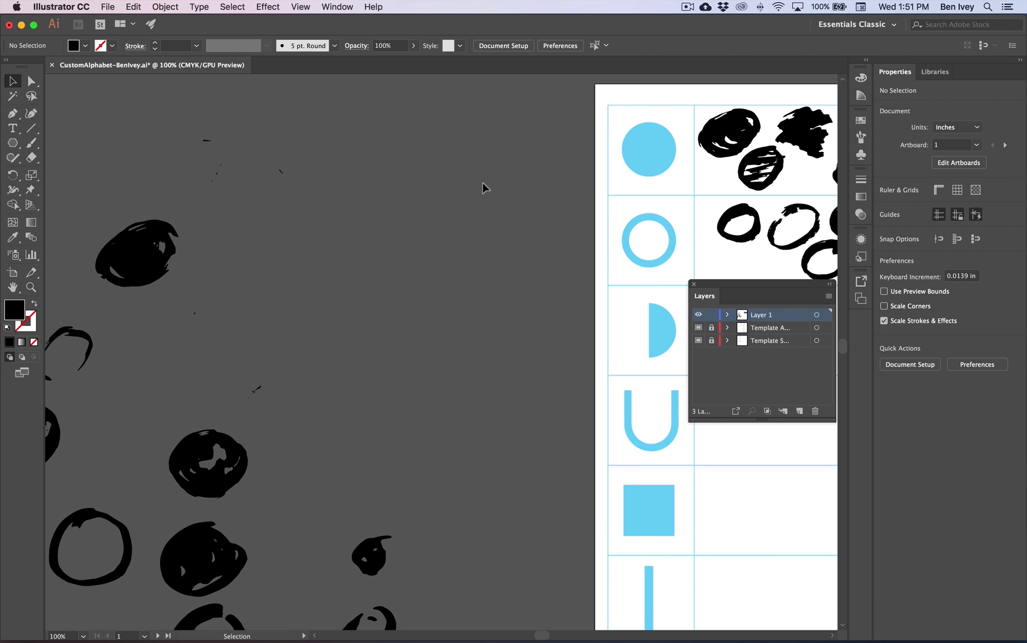
{"action": "key", "text": "super+minus"}
{"action": "scroll", "coordinate": [206, 257], "scroll_direction": "down", "scroll_amount": 5}
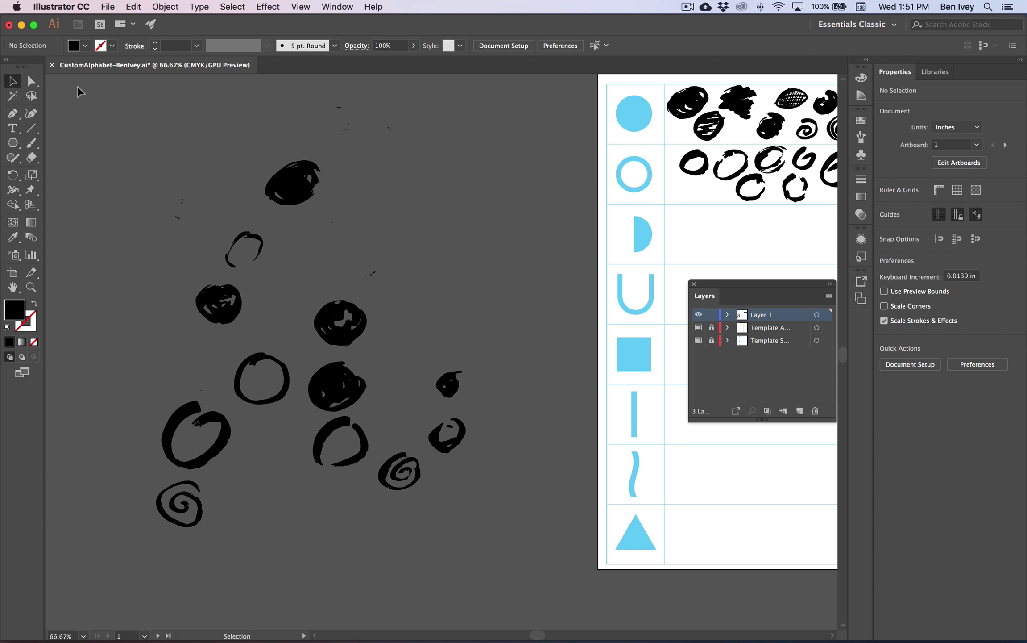
{"action": "key", "text": "super+a"}
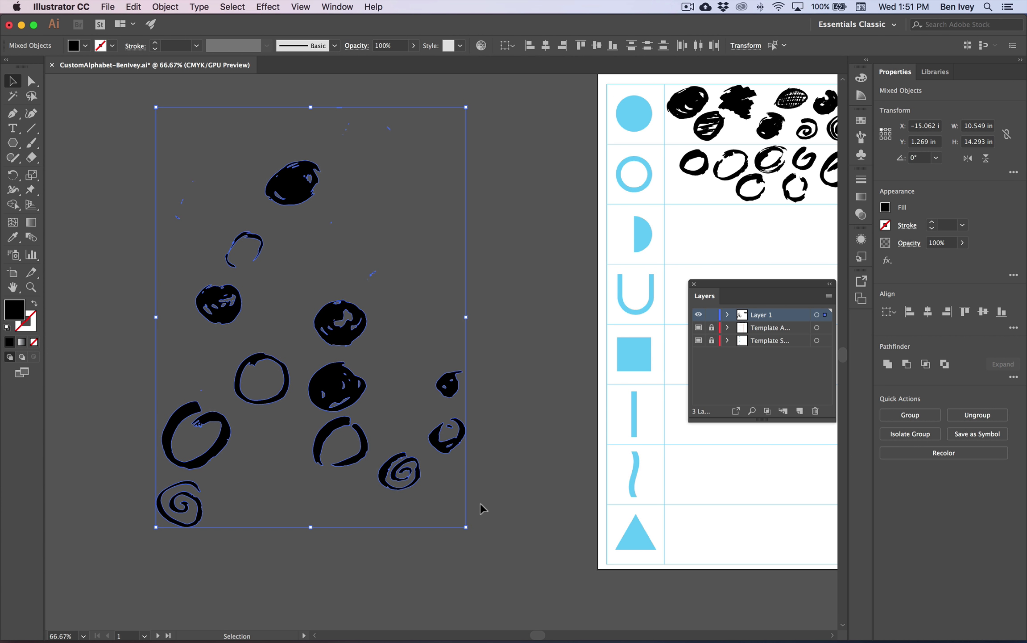
{"action": "key", "text": "super+x"}
Pan back across the canvas and bring up the File menu
{"action": "scroll", "coordinate": [311, 219], "scroll_direction": "right", "scroll_amount": 1}
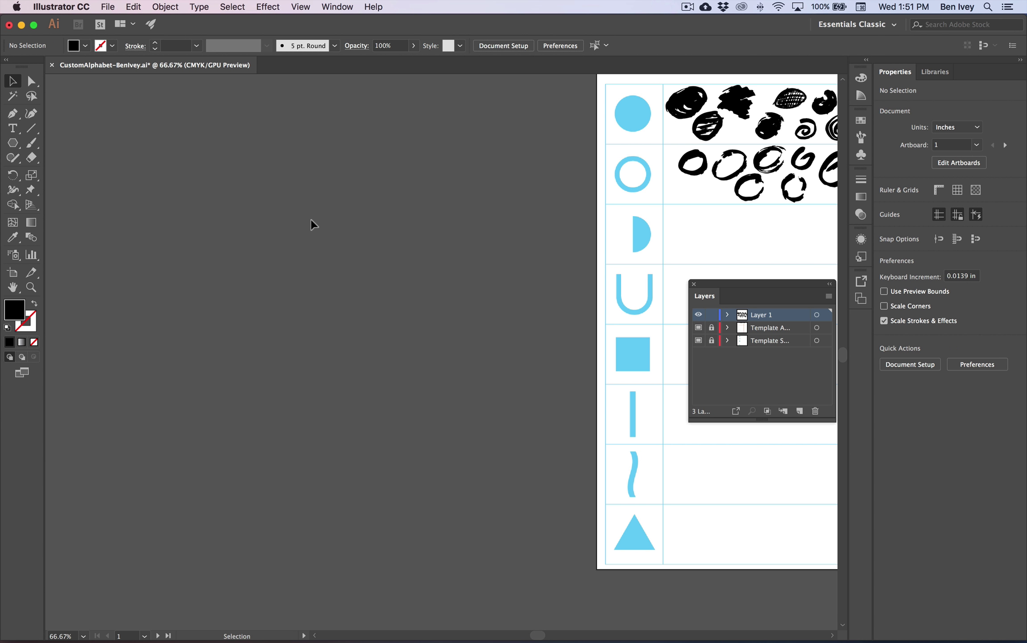
{"action": "scroll", "coordinate": [780, 149], "scroll_direction": "right", "scroll_amount": 10}
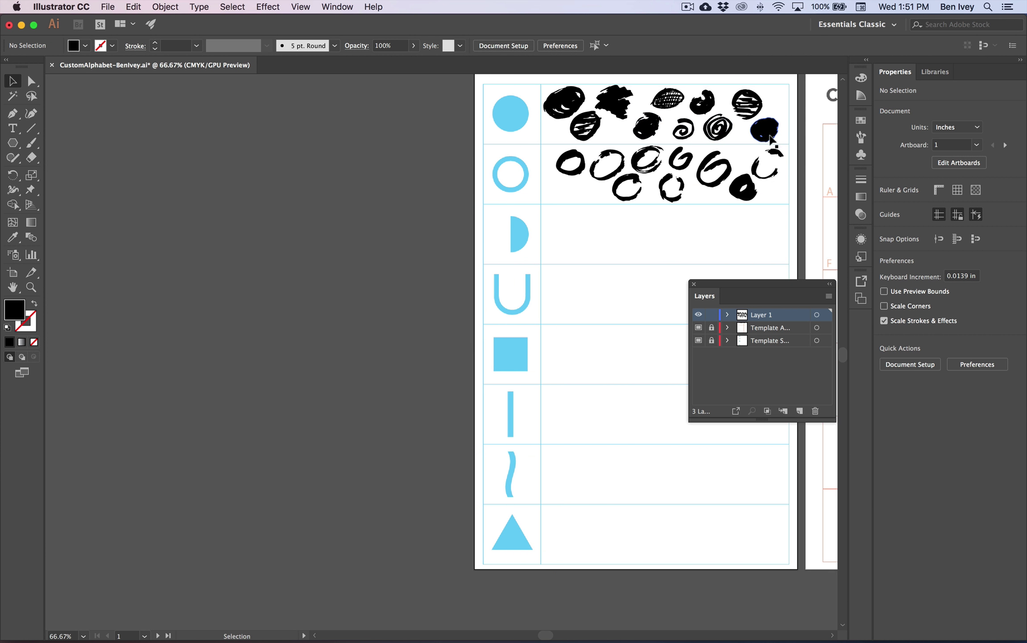
{"action": "scroll", "coordinate": [466, 145], "scroll_direction": "left", "scroll_amount": 5}
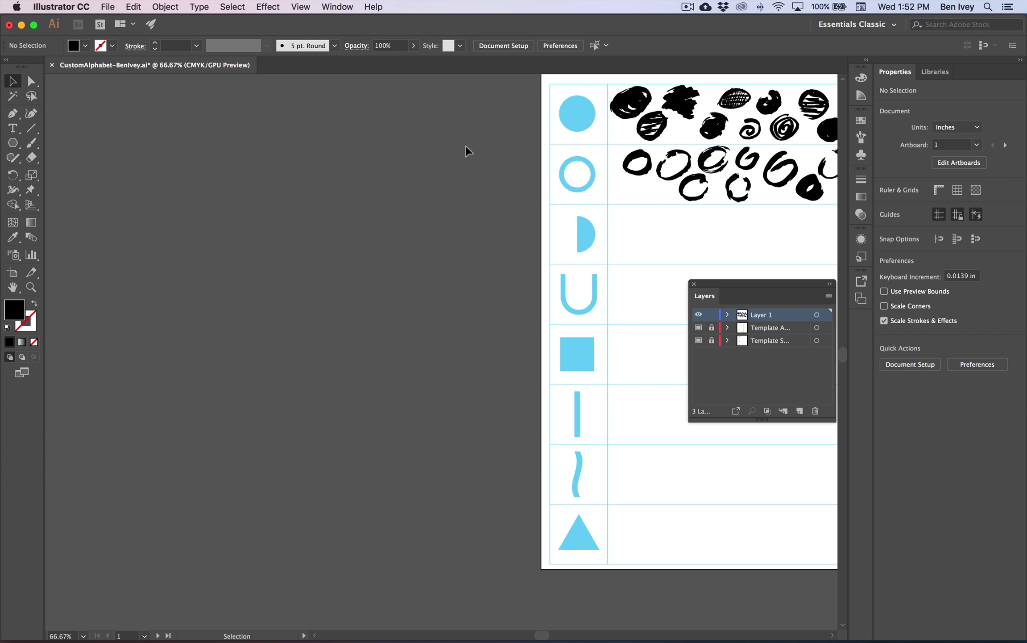
{"action": "scroll", "coordinate": [466, 146], "scroll_direction": "up", "scroll_amount": 2}
{"action": "scroll", "coordinate": [466, 145], "scroll_direction": "left", "scroll_amount": 1}
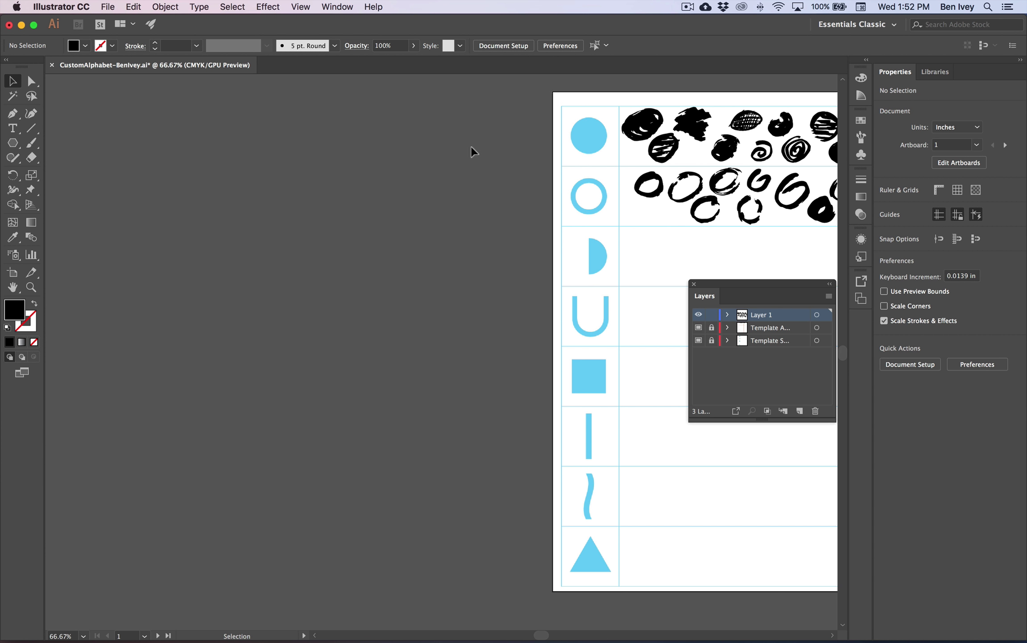
{"action": "left_click", "coordinate": [108, 7]}
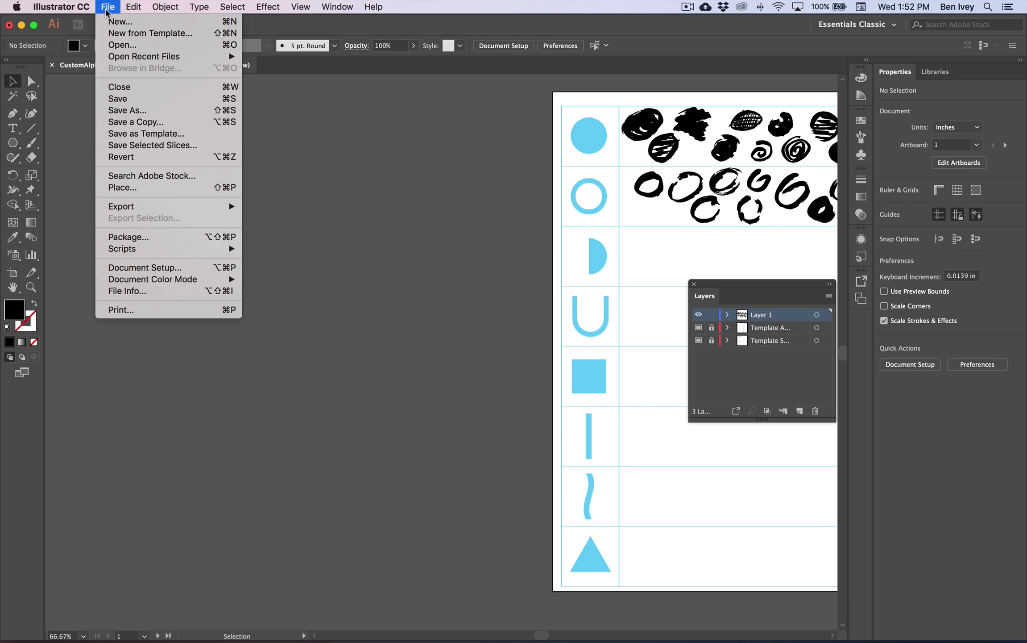
{"action": "left_click", "coordinate": [159, 188]}
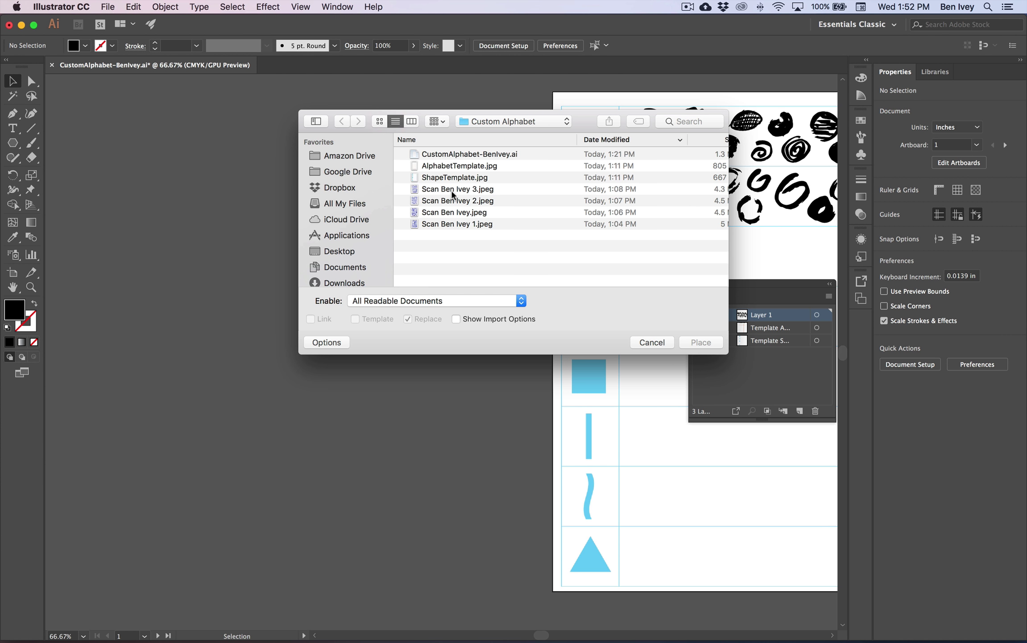
{"action": "left_click", "coordinate": [454, 191]}
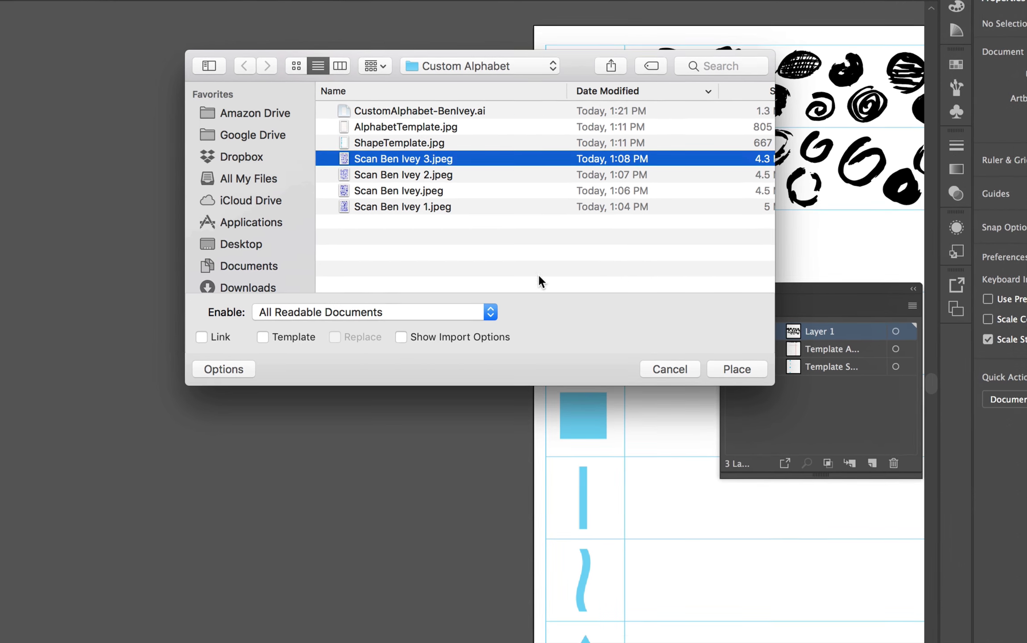
{"action": "left_click", "coordinate": [748, 371]}
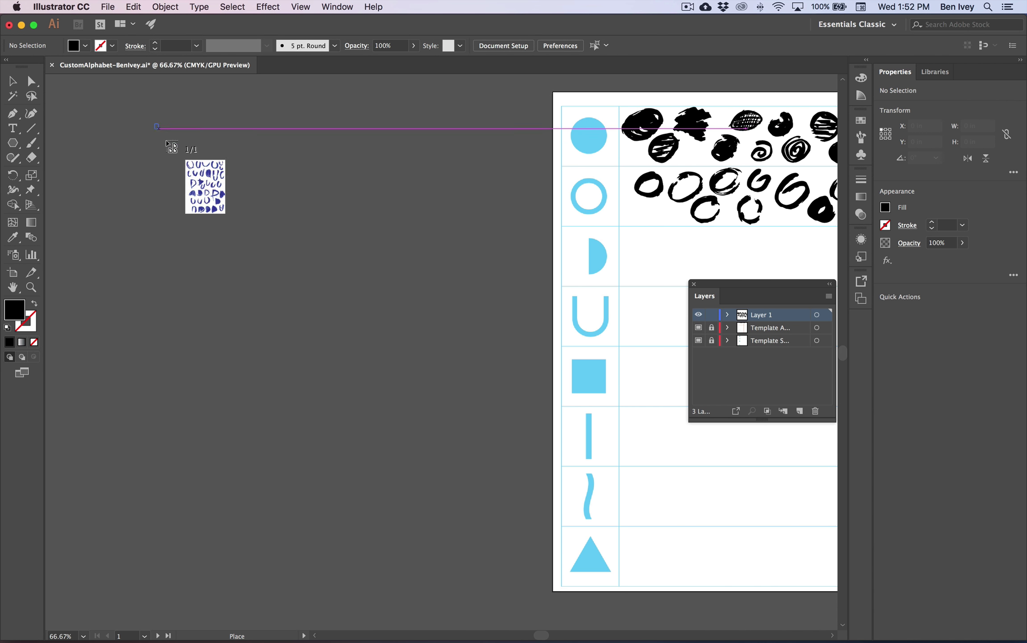
{"action": "left_click_drag", "start_coordinate": [156, 126], "coordinate": [500, 586]}
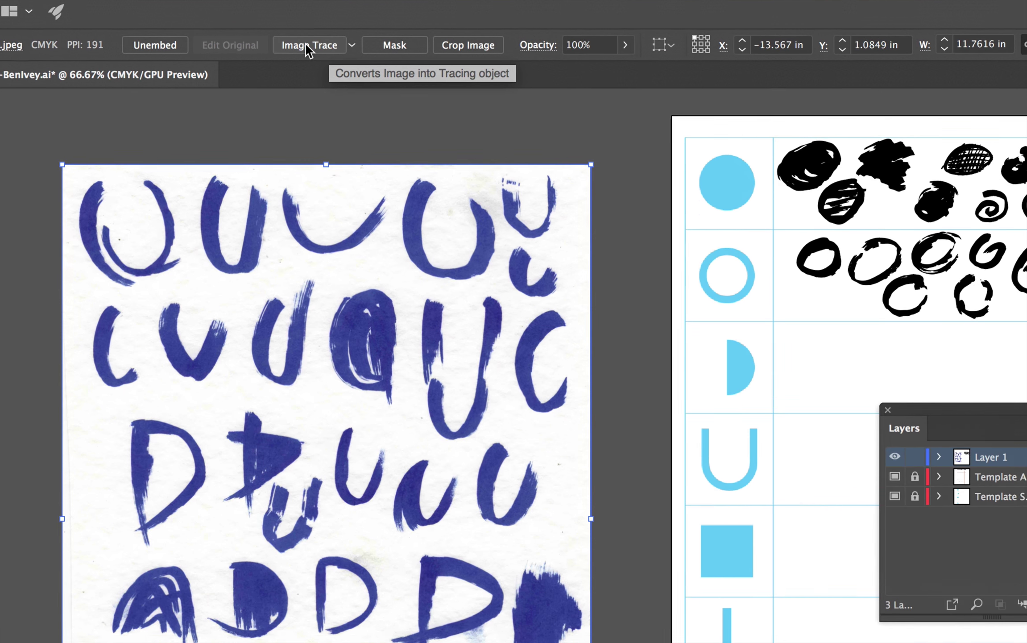
Image-trace the U and D stroke scan in black and white with Ignore White, then expand it
{"action": "left_click", "coordinate": [306, 45]}
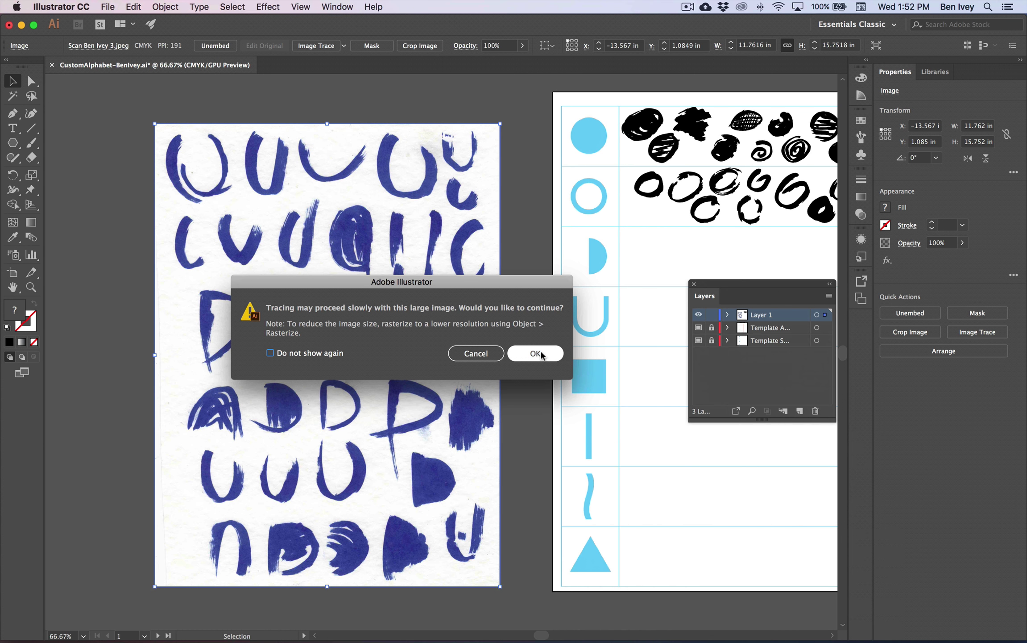
{"action": "left_click", "coordinate": [538, 353]}
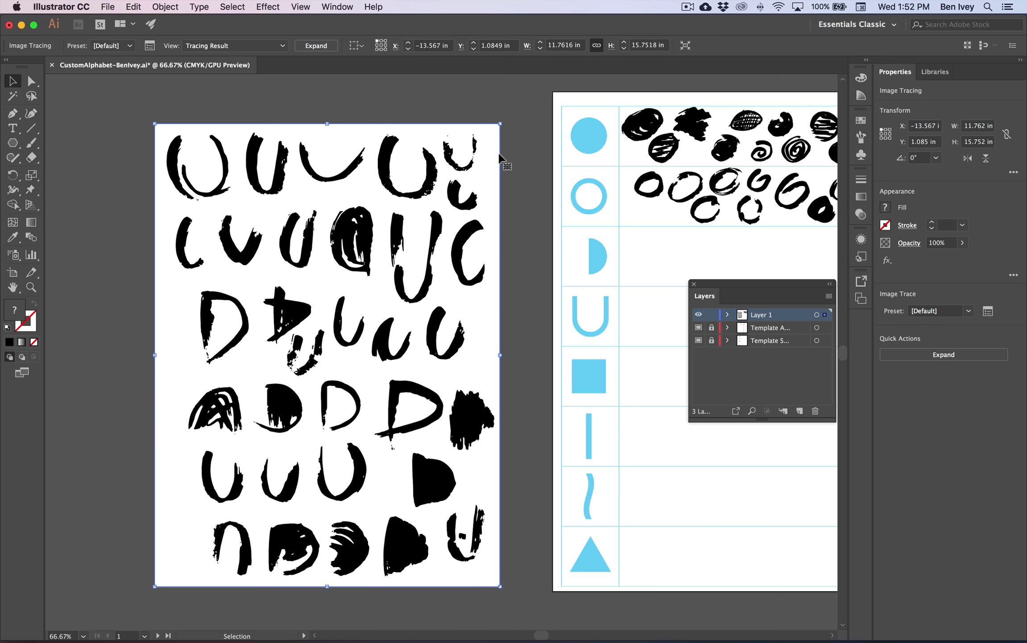
{"action": "left_click", "coordinate": [149, 46]}
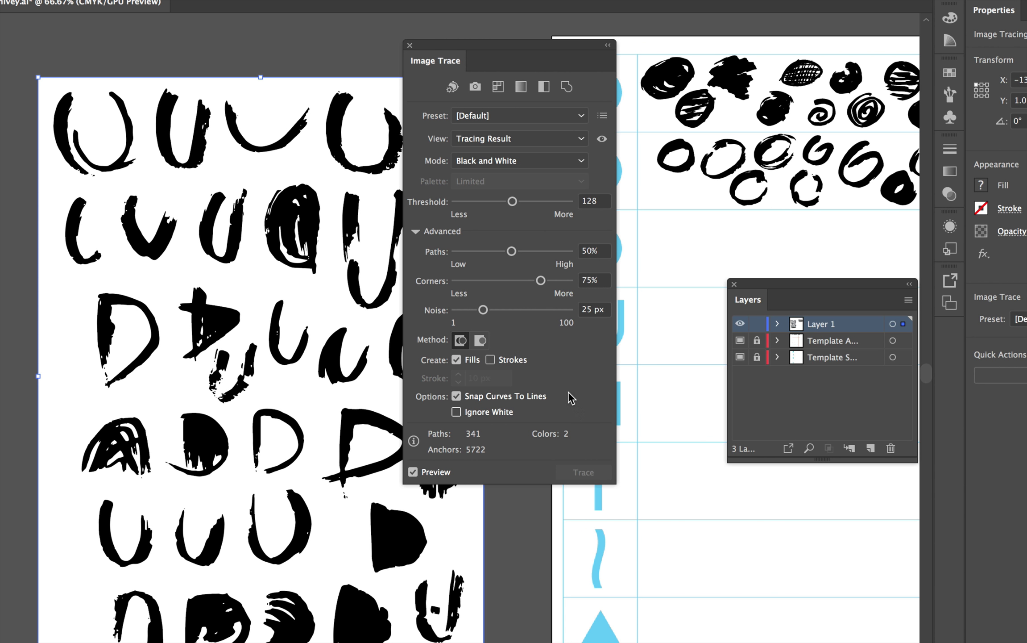
{"action": "left_click", "coordinate": [456, 411]}
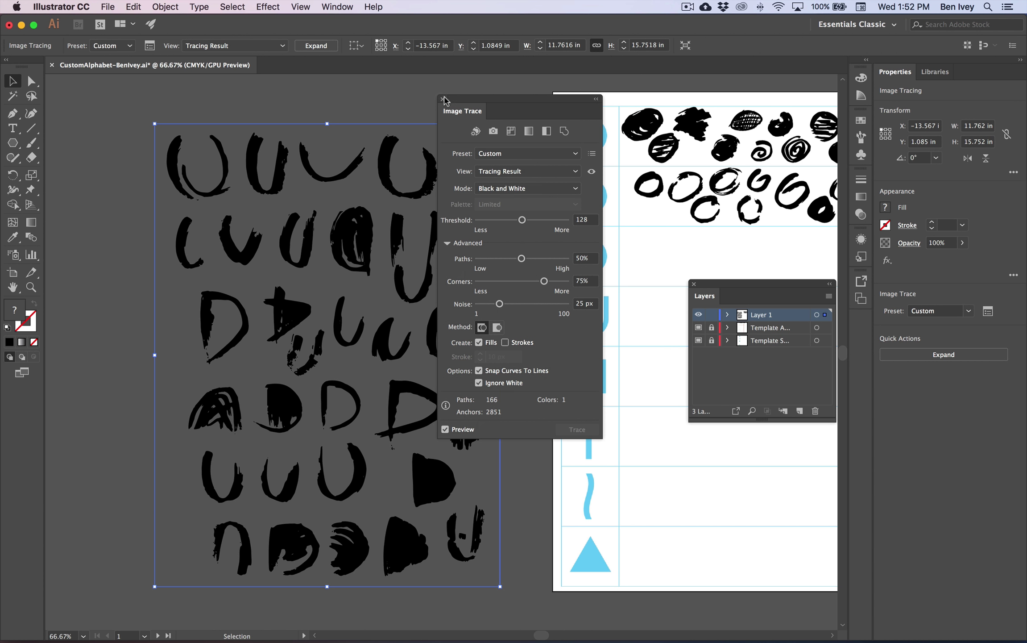
{"action": "left_click", "coordinate": [443, 99]}
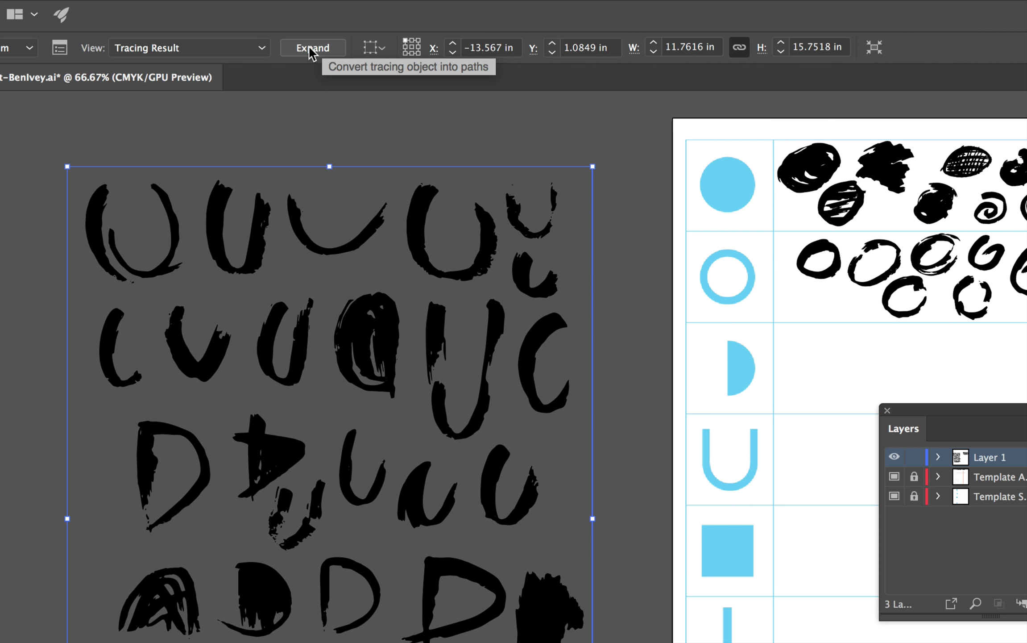
{"action": "left_click", "coordinate": [312, 48]}
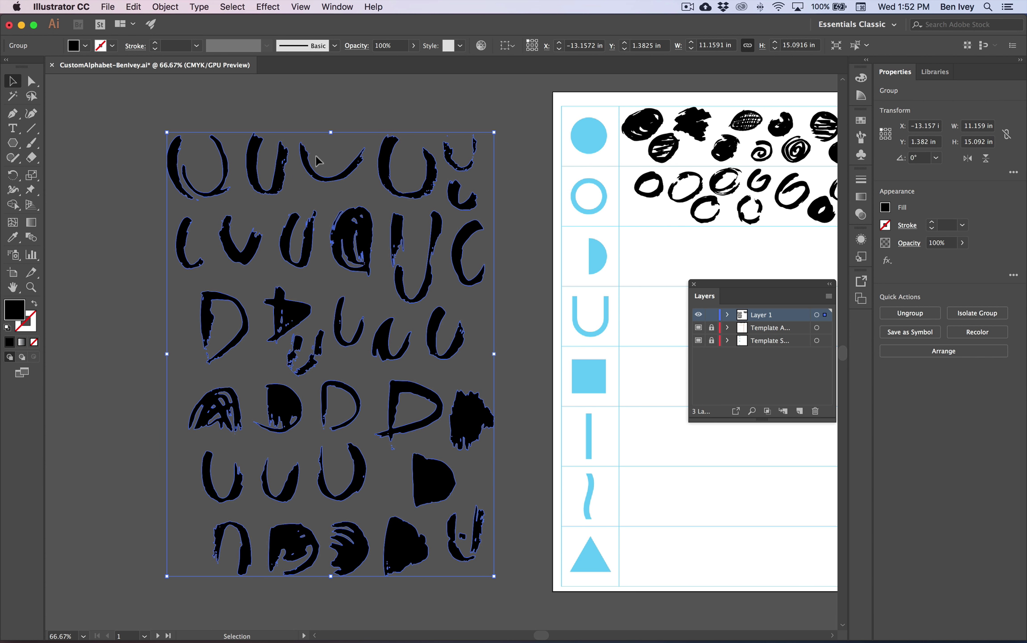
{"action": "left_click", "coordinate": [171, 5]}
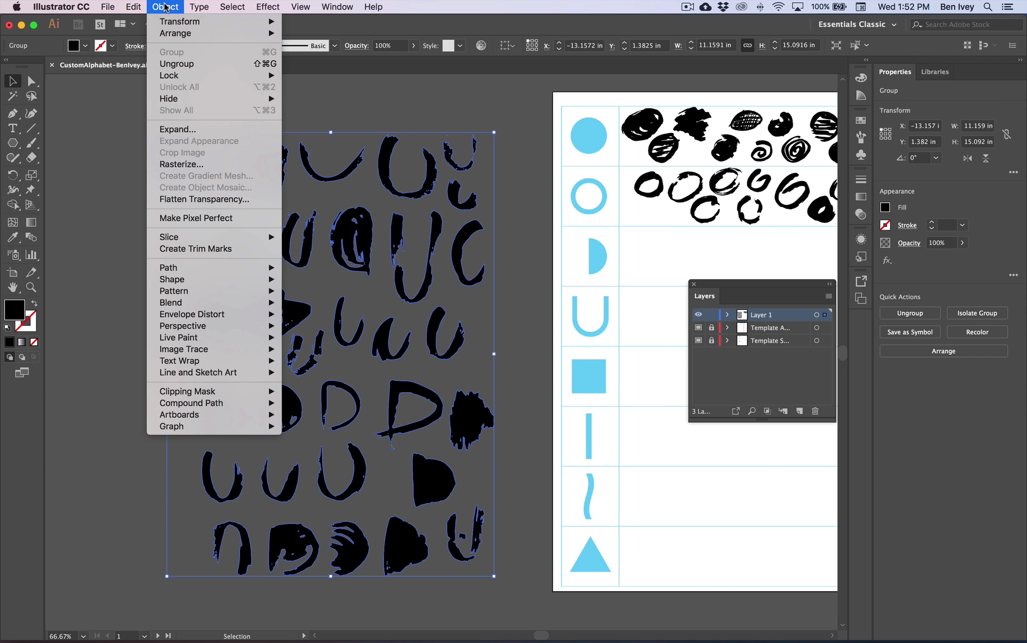
Ungroup the traced strokes and regroup the first U stroke's pieces into one shape
{"action": "left_click", "coordinate": [176, 64]}
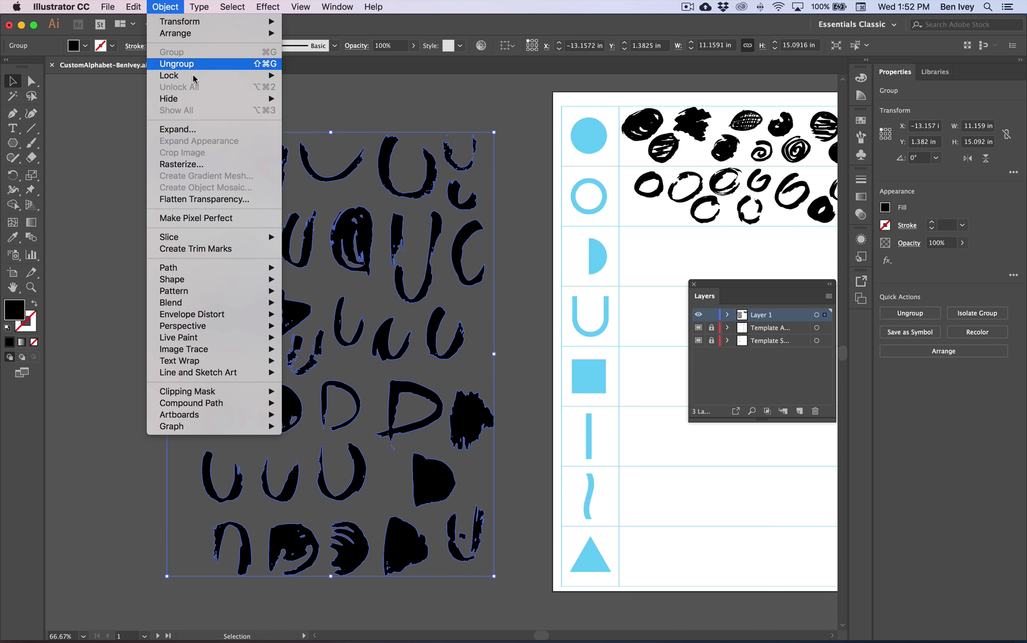
{"action": "left_click", "coordinate": [292, 111]}
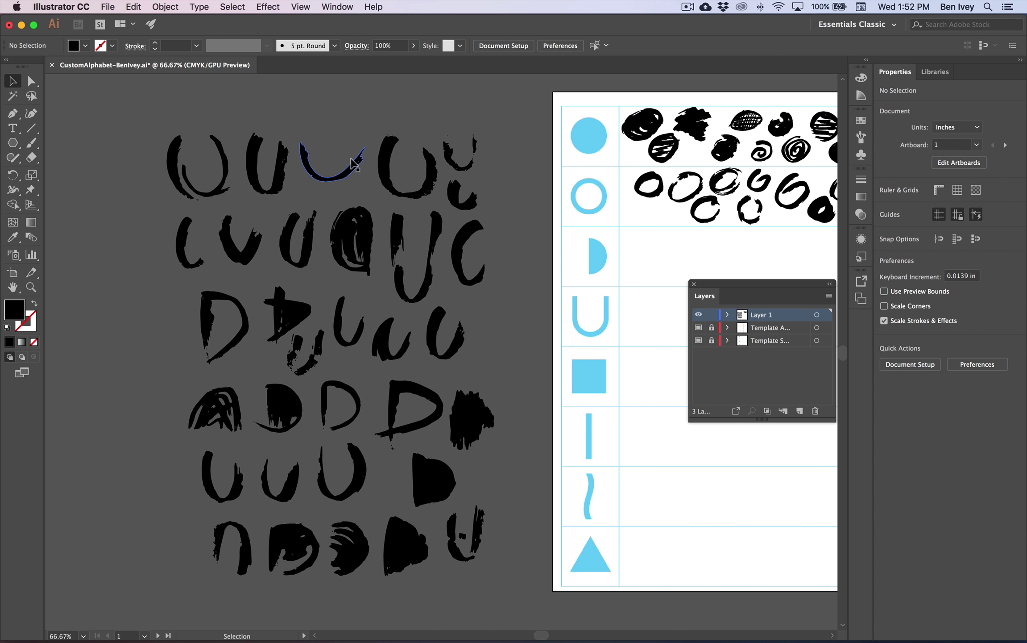
{"action": "left_click", "coordinate": [226, 197]}
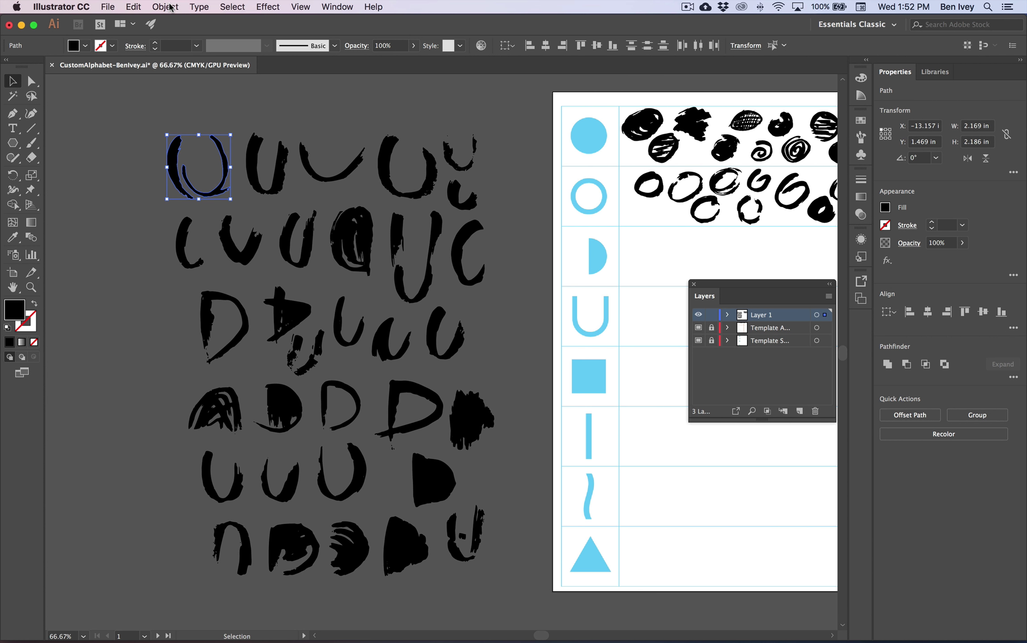
{"action": "left_click", "coordinate": [165, 7]}
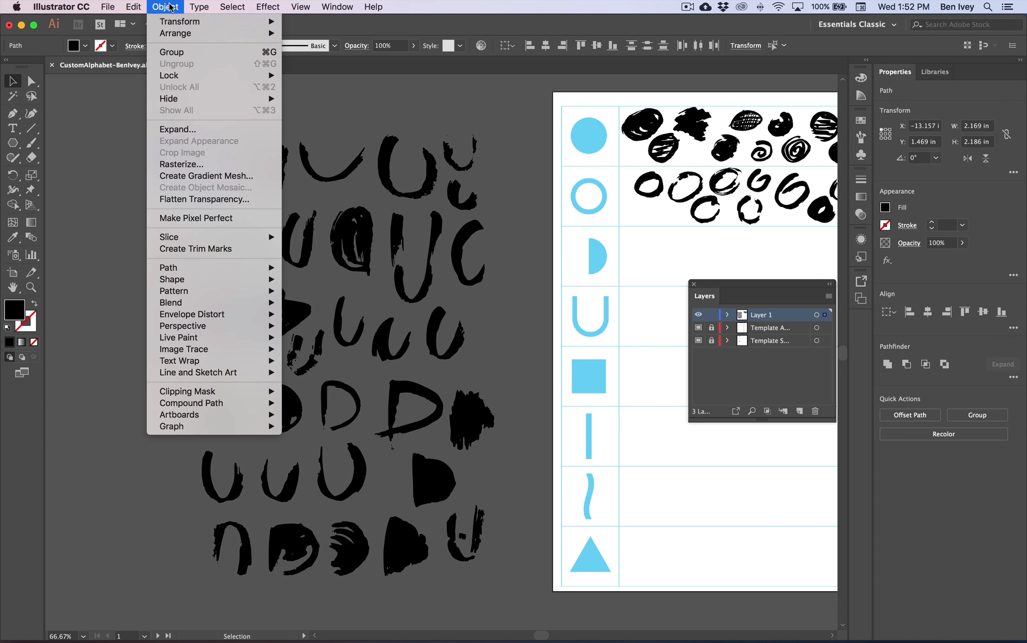
{"action": "left_click", "coordinate": [171, 52]}
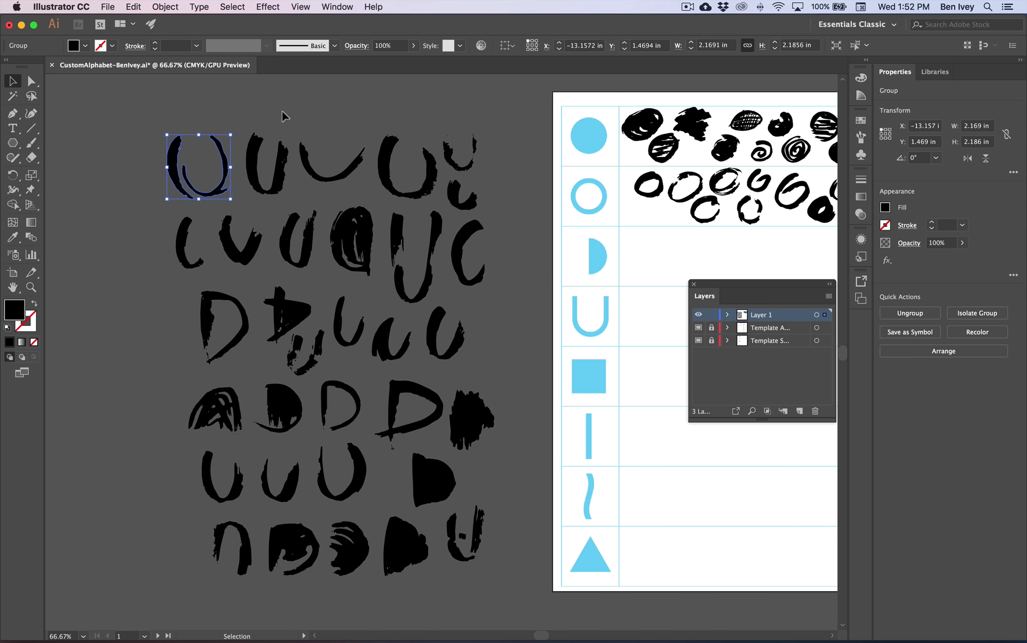
{"action": "left_click", "coordinate": [282, 114]}
Scroll across the canvas toward the shape grid rows
{"action": "scroll", "coordinate": [282, 112], "scroll_direction": "right", "scroll_amount": 3}
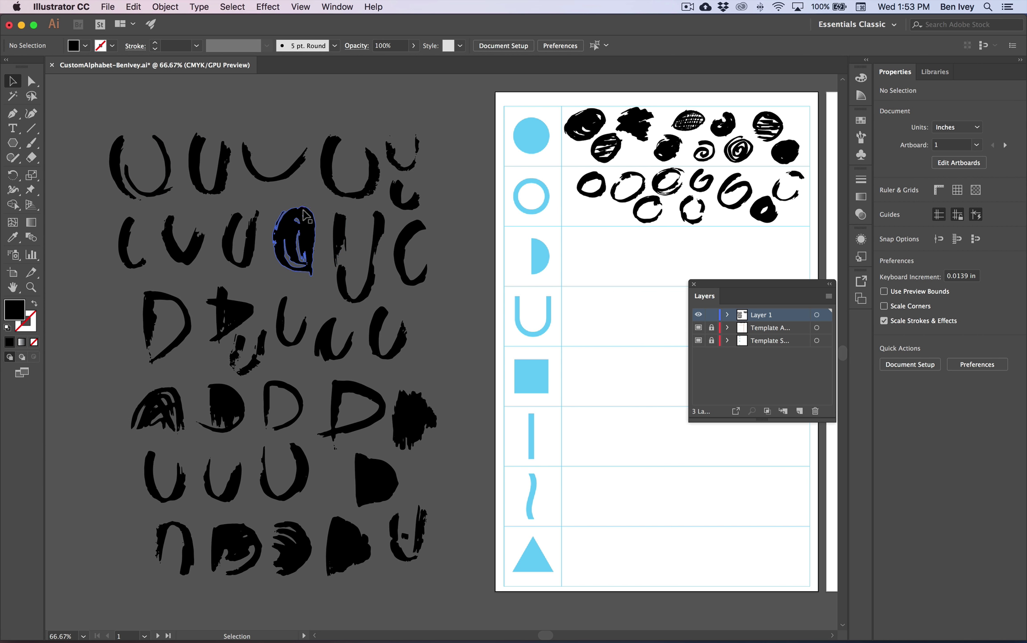
{"action": "scroll", "coordinate": [312, 228], "scroll_direction": "right", "scroll_amount": 2}
{"action": "scroll", "coordinate": [312, 227], "scroll_direction": "down", "scroll_amount": 1}
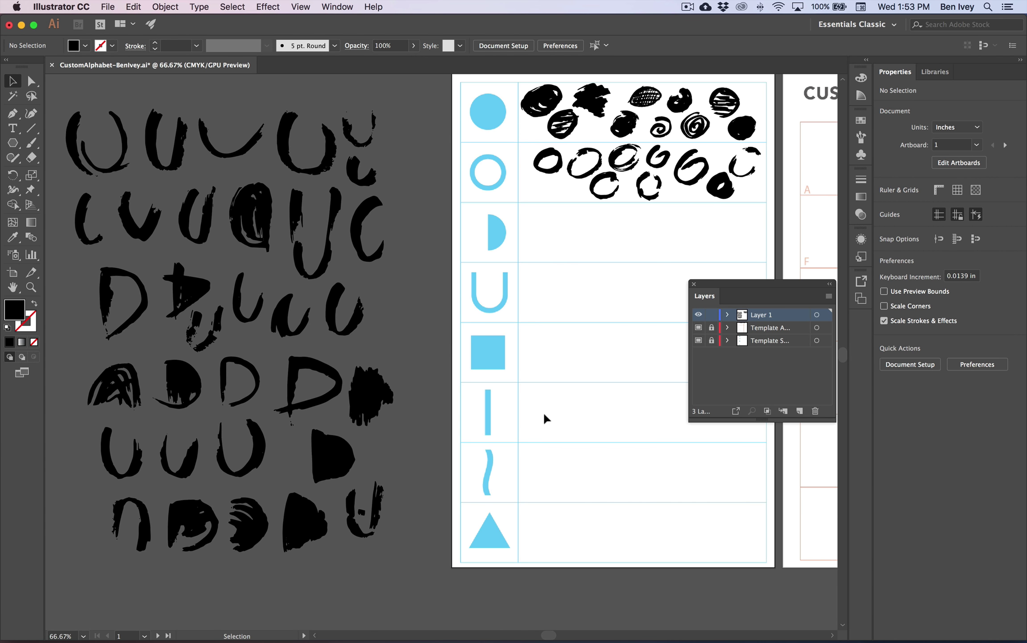
{"action": "scroll", "coordinate": [373, 160], "scroll_direction": "right", "scroll_amount": 2}
{"action": "scroll", "coordinate": [373, 160], "scroll_direction": "up", "scroll_amount": 1}
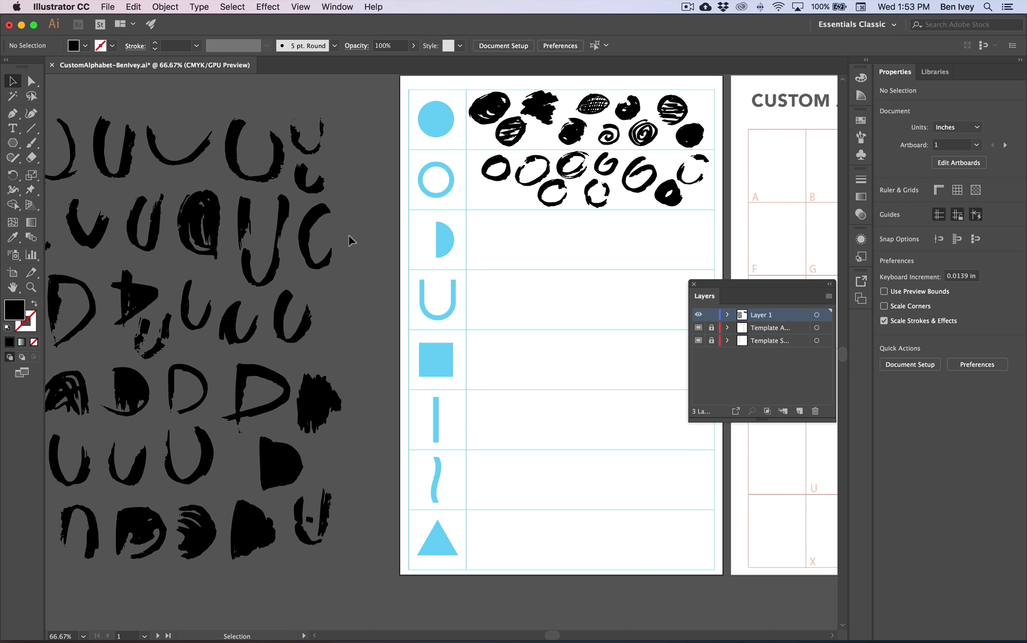
{"action": "scroll", "coordinate": [444, 221], "scroll_direction": "right", "scroll_amount": 10}
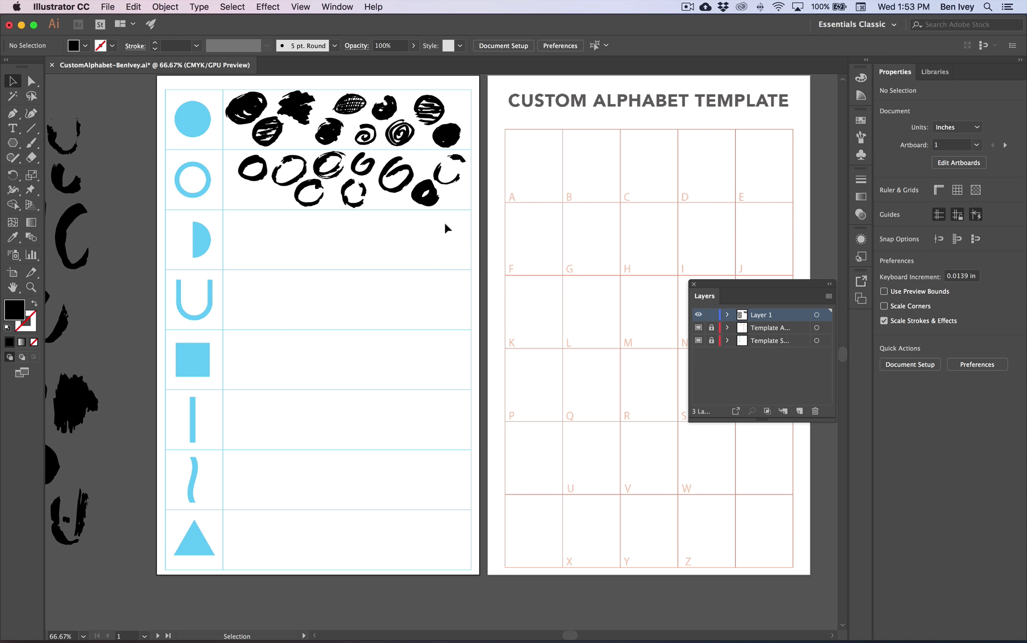
{"action": "scroll", "coordinate": [509, 212], "scroll_direction": "left", "scroll_amount": 4}
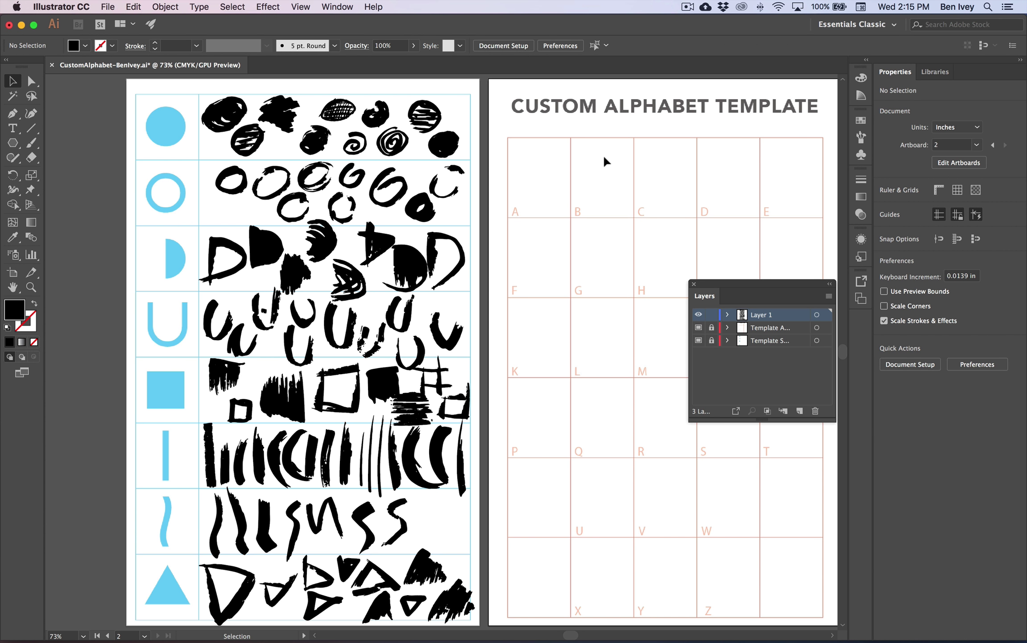
{"action": "scroll", "coordinate": [603, 158], "scroll_direction": "right", "scroll_amount": 6}
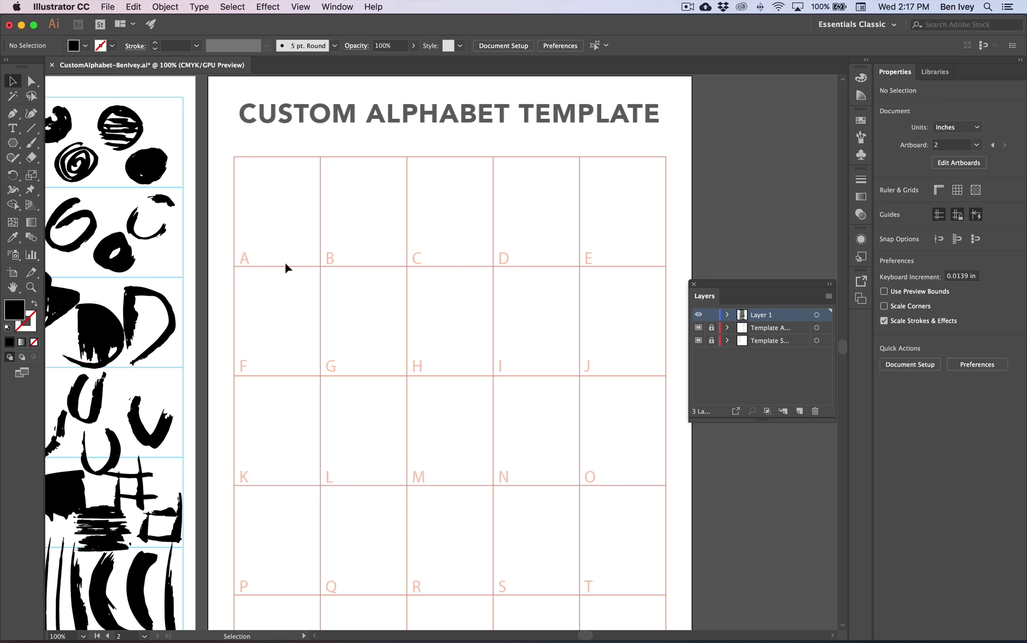
{"action": "scroll", "coordinate": [284, 260], "scroll_direction": "left", "scroll_amount": 10}
{"action": "scroll", "coordinate": [284, 261], "scroll_direction": "down", "scroll_amount": 4}
{"action": "scroll", "coordinate": [286, 267], "scroll_direction": "down", "scroll_amount": 8}
{"action": "scroll", "coordinate": [286, 267], "scroll_direction": "left", "scroll_amount": 4}
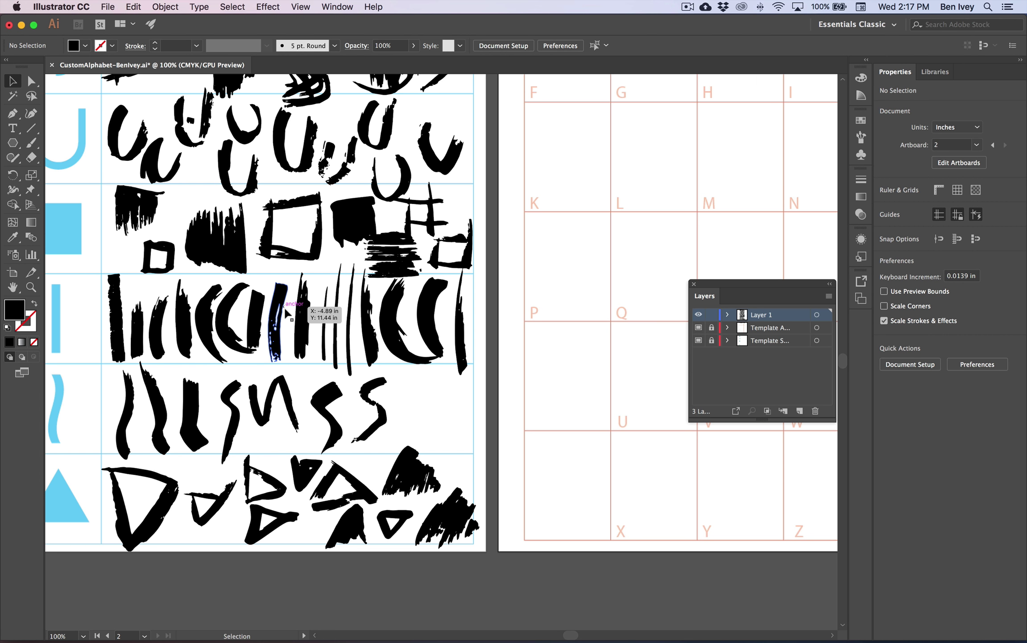
{"action": "left_click", "coordinate": [306, 322]}
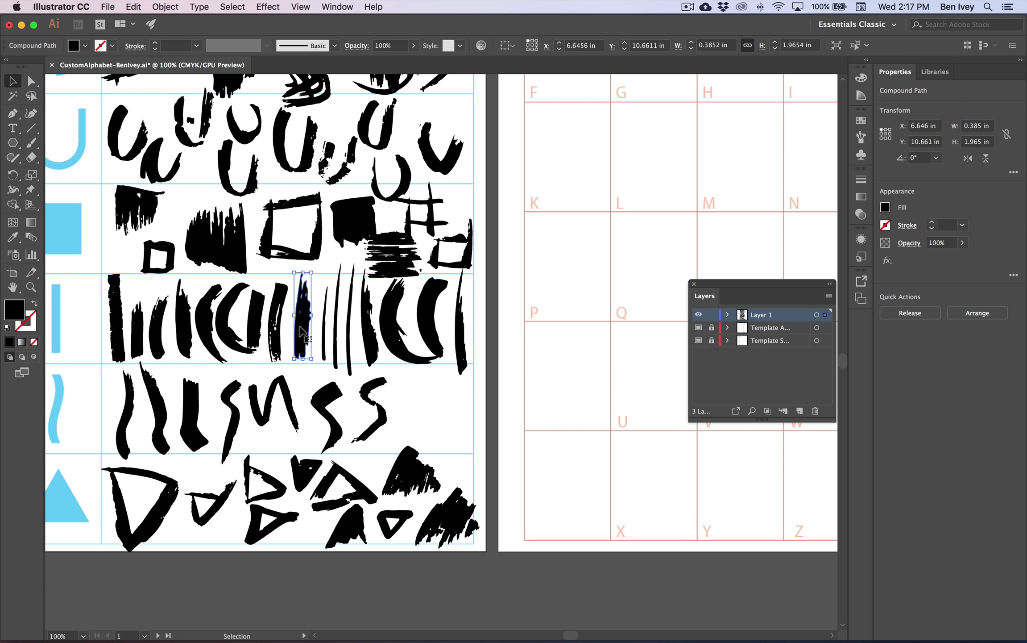
Drag two vertical strokes and the big C crescent stroke into the K cell area
{"action": "mouse_move", "coordinate": [306, 329]}
{"action": "left_mouse_down"}
{"action": "mouse_move", "coordinate": [441, 340]}
{"action": "mouse_move", "coordinate": [446, 371]}
{"action": "mouse_move", "coordinate": [581, 203]}
{"action": "left_mouse_up"}
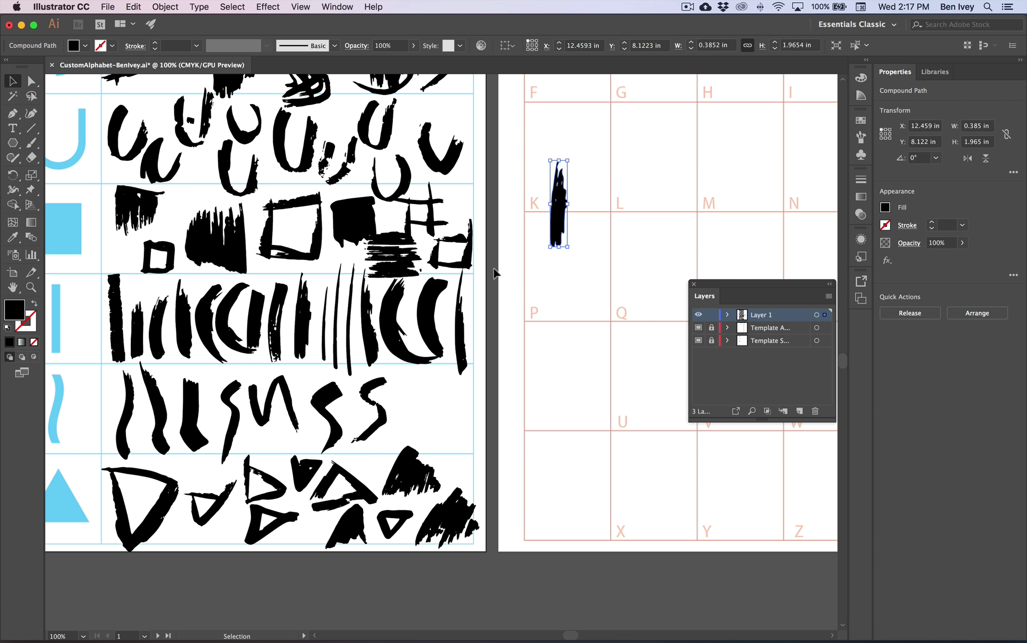
{"action": "mouse_move", "coordinate": [349, 302]}
{"action": "left_mouse_down"}
{"action": "mouse_move", "coordinate": [558, 268]}
{"action": "mouse_move", "coordinate": [594, 194]}
{"action": "mouse_move", "coordinate": [598, 203]}
{"action": "left_mouse_up"}
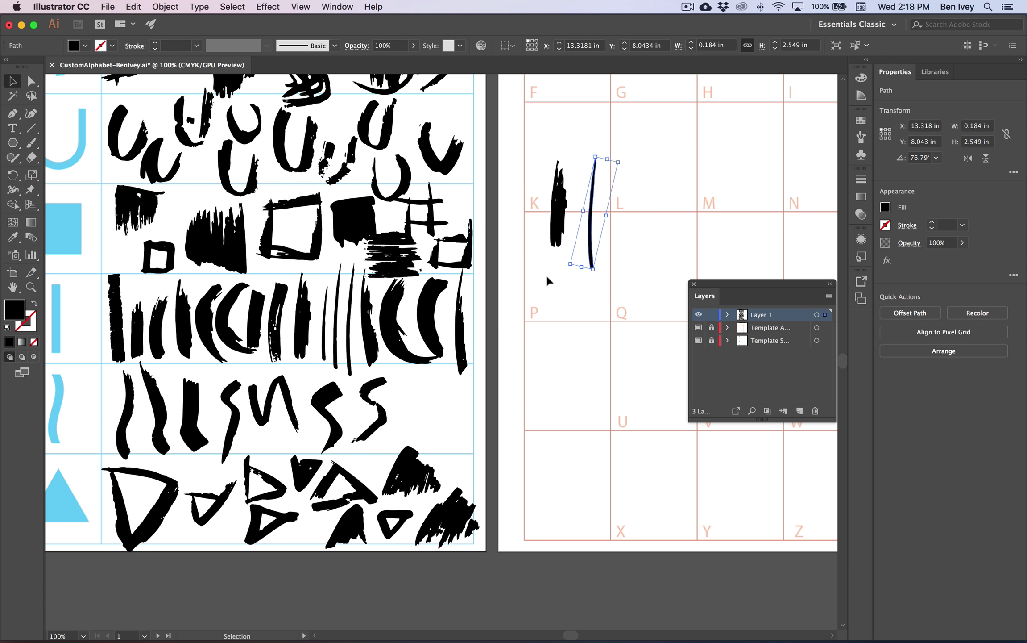
{"action": "mouse_move", "coordinate": [394, 299]}
{"action": "left_mouse_down"}
{"action": "mouse_move", "coordinate": [531, 323]}
{"action": "mouse_move", "coordinate": [623, 212]}
{"action": "mouse_move", "coordinate": [623, 194]}
{"action": "left_mouse_up"}
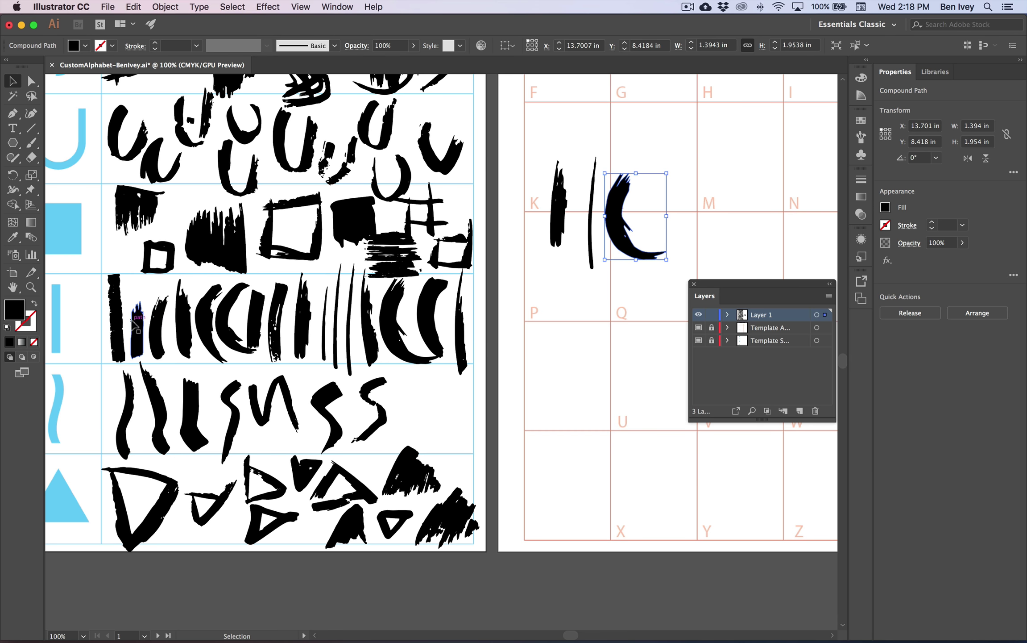
Copy the crossed D-stroke into cell F, then zoom in on the top-left letter cells
{"action": "scroll", "coordinate": [219, 346], "scroll_direction": "up", "scroll_amount": 10}
{"action": "scroll", "coordinate": [218, 345], "scroll_direction": "right", "scroll_amount": 3}
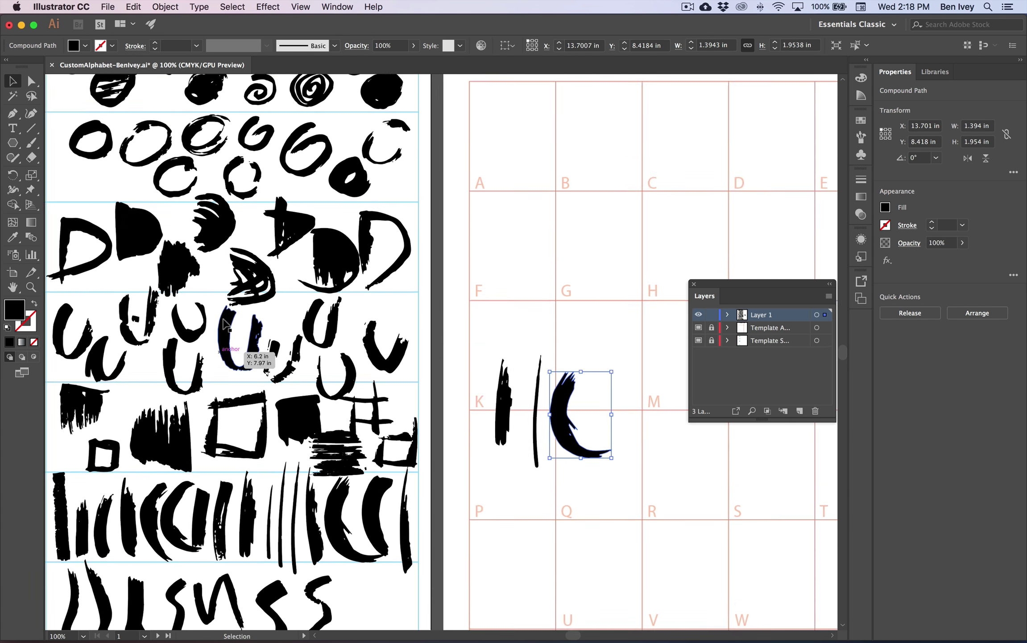
{"action": "scroll", "coordinate": [223, 319], "scroll_direction": "up", "scroll_amount": 4}
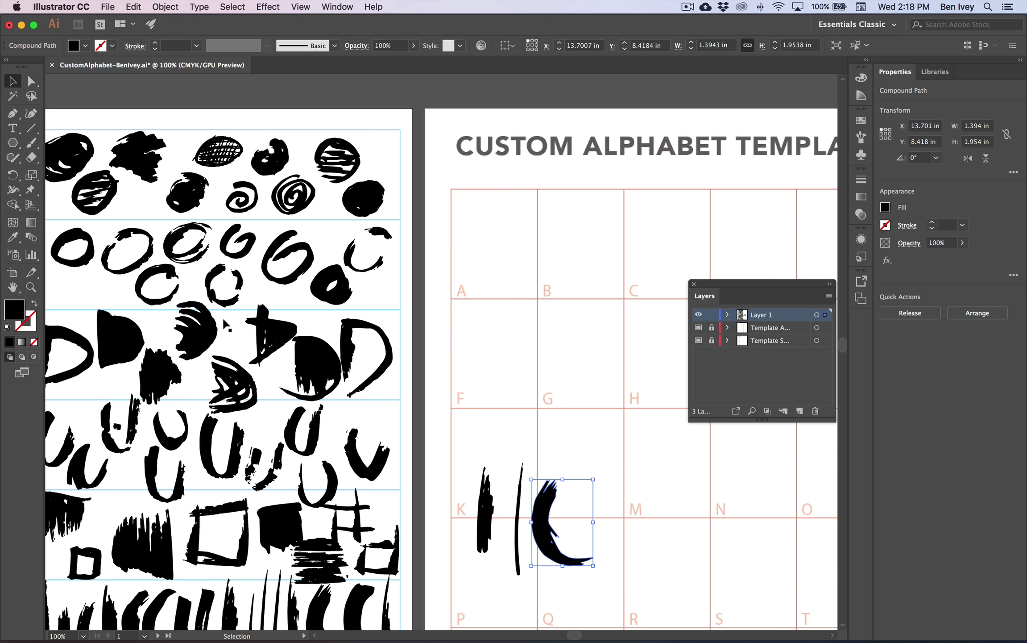
{"action": "scroll", "coordinate": [397, 341], "scroll_direction": "down", "scroll_amount": 4}
{"action": "mouse_move", "coordinate": [288, 265]}
{"action": "left_mouse_down"}
{"action": "mouse_move", "coordinate": [485, 325]}
{"action": "mouse_move", "coordinate": [512, 310]}
{"action": "left_mouse_up"}
{"action": "scroll", "coordinate": [513, 309], "scroll_direction": "right", "scroll_amount": 1}
{"action": "left_click", "coordinate": [558, 342]}
{"action": "key", "text": "super+equal"}
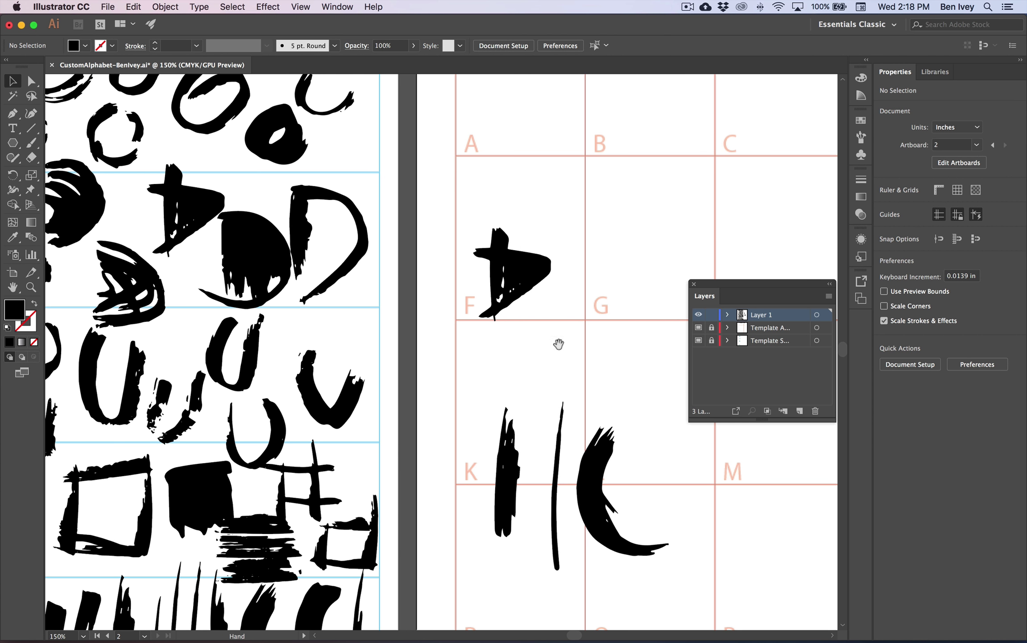
{"action": "left_click_drag", "start_coordinate": [558, 346], "coordinate": [446, 369]}
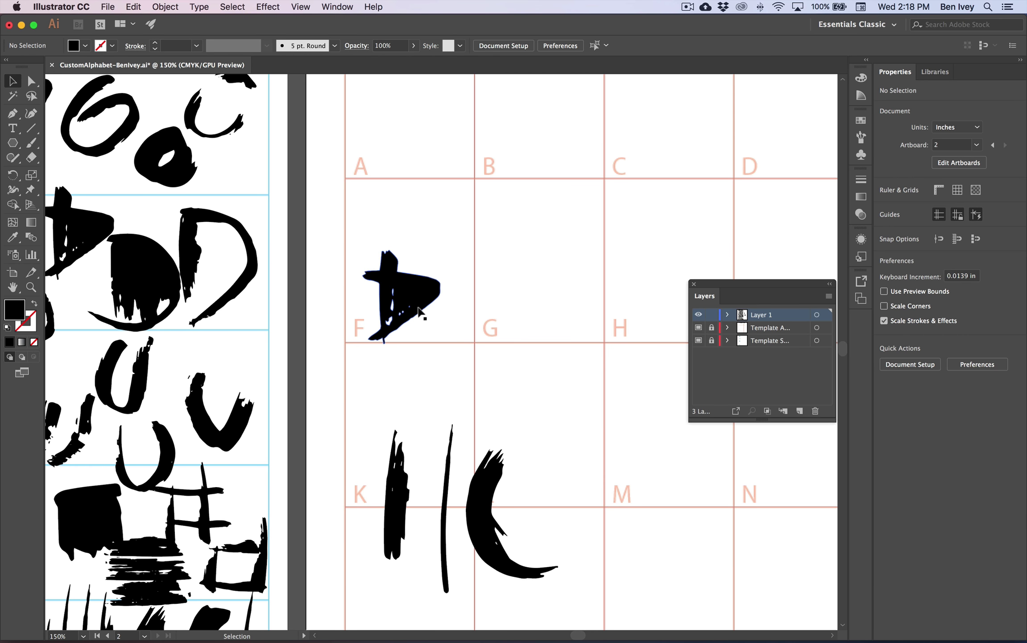
{"action": "scroll", "coordinate": [420, 311], "scroll_direction": "right", "scroll_amount": 2}
Move the brush shape from cell F into cell A, rotate it 90°, and narrow it to about 1.23 in
{"action": "left_click", "coordinate": [400, 305]}
{"action": "scroll", "coordinate": [393, 326], "scroll_direction": "up", "scroll_amount": 3}
{"action": "mouse_move", "coordinate": [385, 342]}
{"action": "left_mouse_down"}
{"action": "mouse_move", "coordinate": [390, 285]}
{"action": "mouse_move", "coordinate": [373, 179]}
{"action": "left_mouse_up"}
{"action": "left_click_drag", "start_coordinate": [390, 129], "coordinate": [286, 120]}
{"action": "left_click_drag", "start_coordinate": [340, 174], "coordinate": [356, 139]}
{"action": "left_click_drag", "start_coordinate": [409, 187], "coordinate": [396, 191]}
{"action": "left_click", "coordinate": [366, 410]}
Add a short vertical mark and a thin stroke to the A, then adjust its diagonal and right leg
{"action": "left_click_drag", "start_coordinate": [359, 504], "coordinate": [344, 147]}
{"action": "mouse_move", "coordinate": [357, 187]}
{"action": "left_mouse_down"}
{"action": "mouse_move", "coordinate": [338, 181]}
{"action": "mouse_move", "coordinate": [340, 235]}
{"action": "mouse_move", "coordinate": [347, 199]}
{"action": "mouse_move", "coordinate": [334, 180]}
{"action": "left_mouse_up"}
{"action": "left_click", "coordinate": [359, 184]}
{"action": "left_click", "coordinate": [386, 469]}
{"action": "mouse_move", "coordinate": [410, 480]}
{"action": "left_mouse_down"}
{"action": "mouse_move", "coordinate": [412, 310]}
{"action": "mouse_move", "coordinate": [389, 123]}
{"action": "mouse_move", "coordinate": [409, 109]}
{"action": "mouse_move", "coordinate": [382, 107]}
{"action": "left_mouse_up"}
{"action": "mouse_move", "coordinate": [406, 191]}
{"action": "left_mouse_down"}
{"action": "mouse_move", "coordinate": [426, 193]}
{"action": "mouse_move", "coordinate": [334, 219]}
{"action": "mouse_move", "coordinate": [395, 179]}
{"action": "mouse_move", "coordinate": [394, 197]}
{"action": "left_mouse_up"}
{"action": "left_click", "coordinate": [396, 202]}
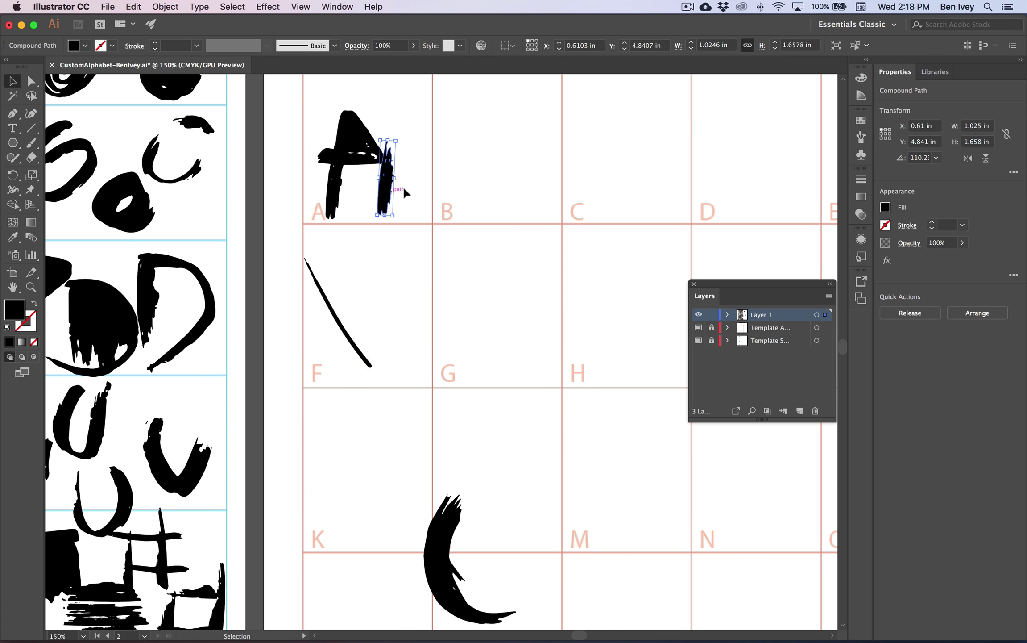
{"action": "left_click_drag", "start_coordinate": [403, 139], "coordinate": [407, 134]}
{"action": "left_click_drag", "start_coordinate": [380, 172], "coordinate": [380, 165]}
{"action": "left_click", "coordinate": [396, 159]}
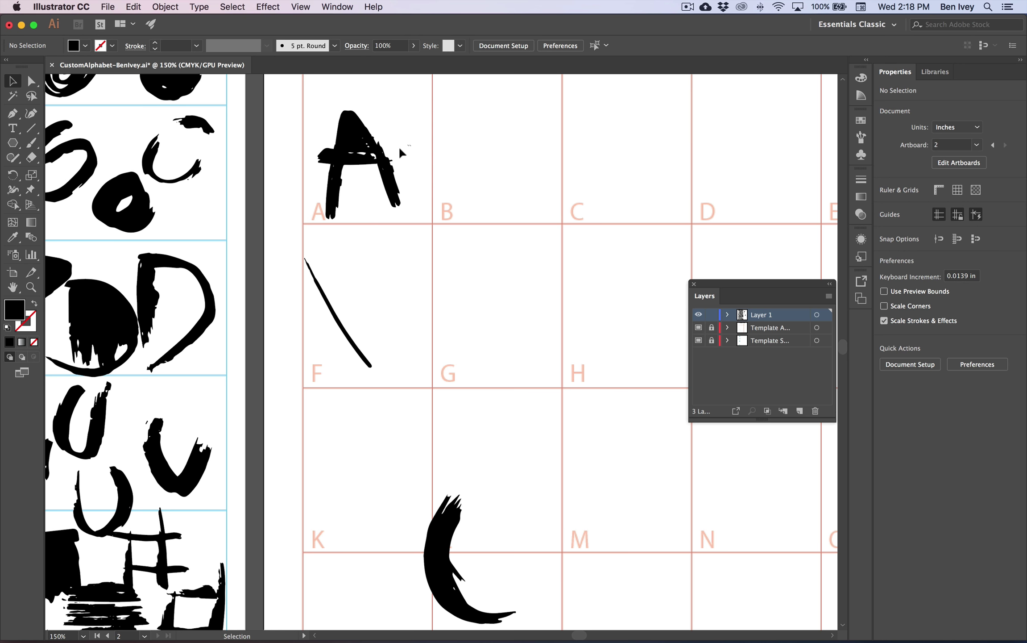
Shift the first A attempt into cell B, then add a tall stem and tilted diagonal stroke
{"action": "left_click", "coordinate": [355, 207]}
{"action": "left_click", "coordinate": [395, 196]}
{"action": "left_click", "coordinate": [344, 203]}
{"action": "mouse_move", "coordinate": [344, 204]}
{"action": "left_mouse_down"}
{"action": "mouse_move", "coordinate": [453, 182]}
{"action": "mouse_move", "coordinate": [481, 198]}
{"action": "mouse_move", "coordinate": [347, 179]}
{"action": "left_mouse_up"}
{"action": "left_click", "coordinate": [362, 232]}
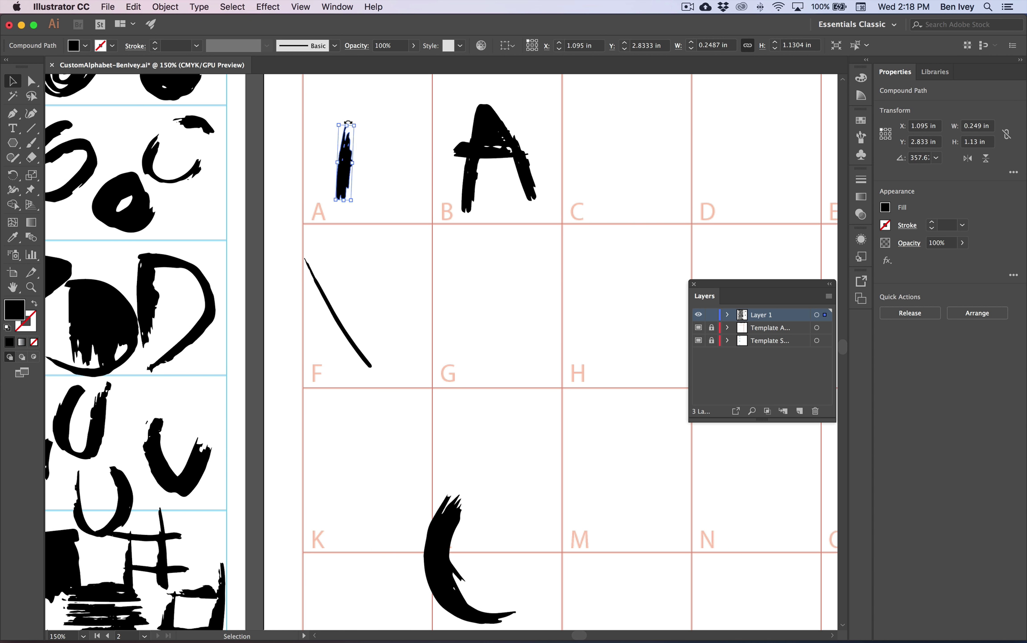
{"action": "left_click_drag", "start_coordinate": [347, 123], "coordinate": [347, 92]}
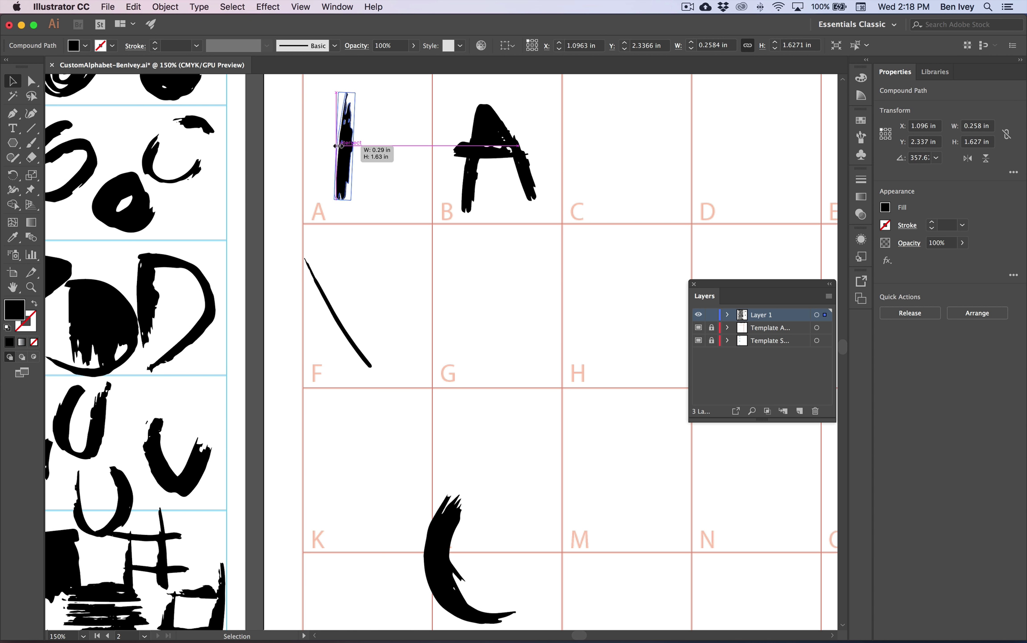
{"action": "left_click", "coordinate": [356, 196]}
{"action": "left_click_drag", "start_coordinate": [335, 309], "coordinate": [397, 163]}
{"action": "mouse_move", "coordinate": [444, 221]}
{"action": "left_mouse_down"}
{"action": "mouse_move", "coordinate": [431, 229]}
{"action": "mouse_move", "coordinate": [428, 200]}
{"action": "left_mouse_up"}
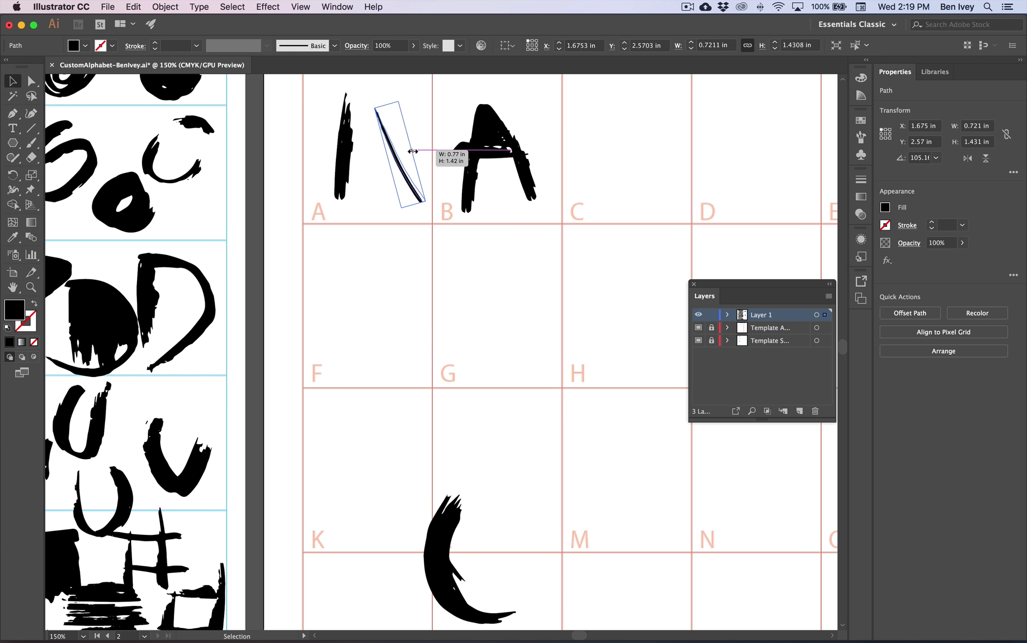
{"action": "left_click", "coordinate": [431, 348]}
Rotate the C shape into an arch and place it as the A's crossbar
{"action": "left_click_drag", "start_coordinate": [437, 525], "coordinate": [328, 215]}
{"action": "mouse_move", "coordinate": [367, 179]}
{"action": "left_mouse_down"}
{"action": "mouse_move", "coordinate": [447, 190]}
{"action": "mouse_move", "coordinate": [436, 266]}
{"action": "mouse_move", "coordinate": [365, 251]}
{"action": "mouse_move", "coordinate": [389, 252]}
{"action": "mouse_move", "coordinate": [370, 169]}
{"action": "mouse_move", "coordinate": [388, 152]}
{"action": "left_mouse_up"}
{"action": "left_click_drag", "start_coordinate": [420, 187], "coordinate": [399, 183]}
{"action": "left_click", "coordinate": [424, 244]}
{"action": "scroll", "coordinate": [396, 227], "scroll_direction": "up", "scroll_amount": 2}
{"action": "scroll", "coordinate": [396, 226], "scroll_direction": "right", "scroll_amount": 1}
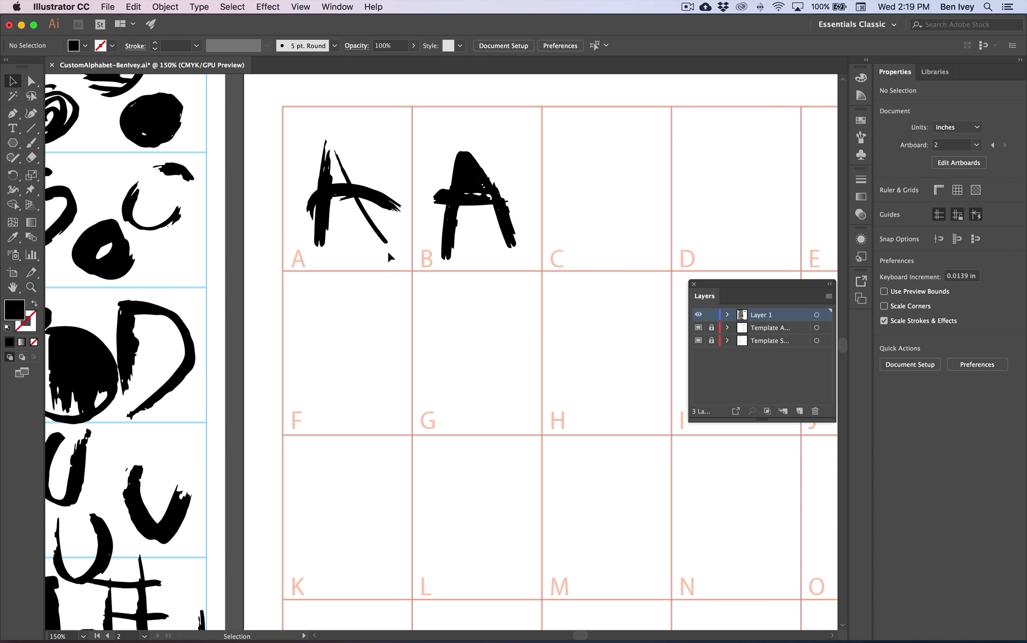
{"action": "left_click", "coordinate": [380, 232]}
{"action": "left_click_drag", "start_coordinate": [392, 205], "coordinate": [390, 201]}
{"action": "left_click", "coordinate": [395, 241]}
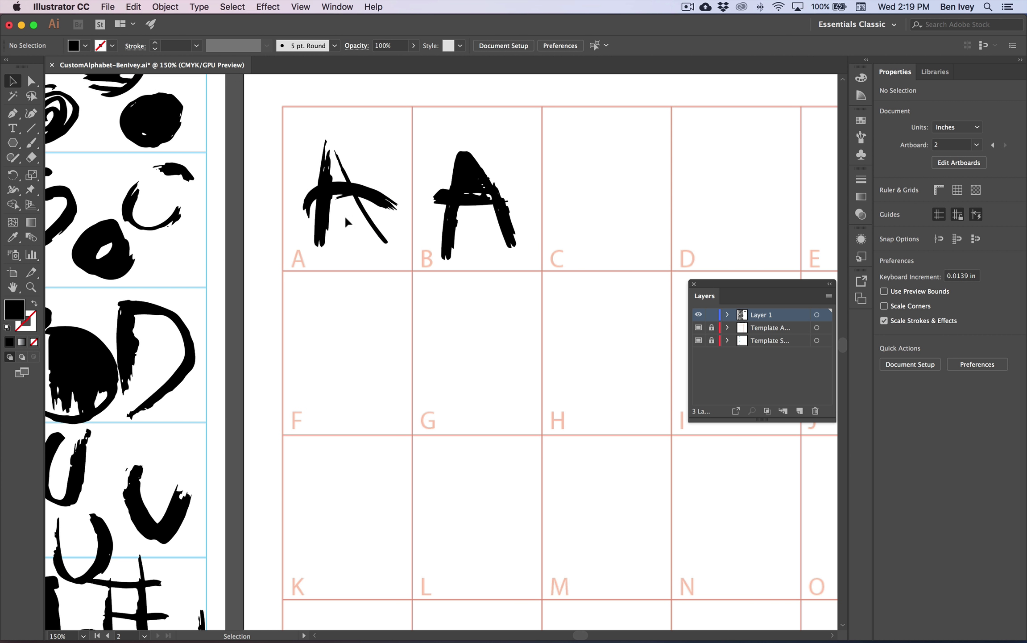
Delete the old A from cell B and group the new A's strokes into one object
{"action": "left_click_drag", "start_coordinate": [311, 149], "coordinate": [361, 225]}
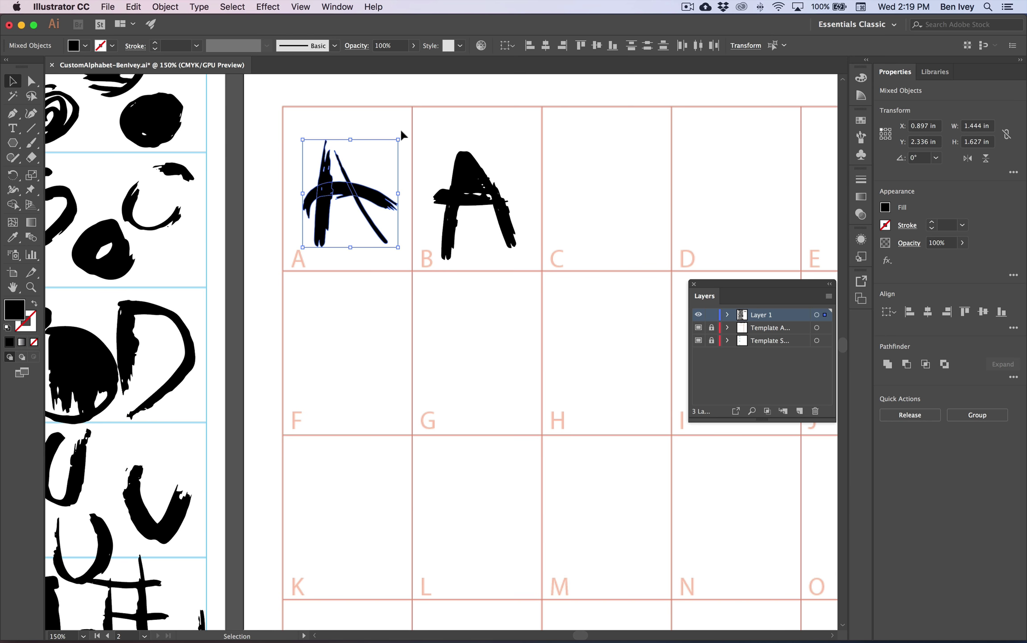
{"action": "left_click_drag", "start_coordinate": [370, 194], "coordinate": [379, 187]}
{"action": "left_click", "coordinate": [367, 292]}
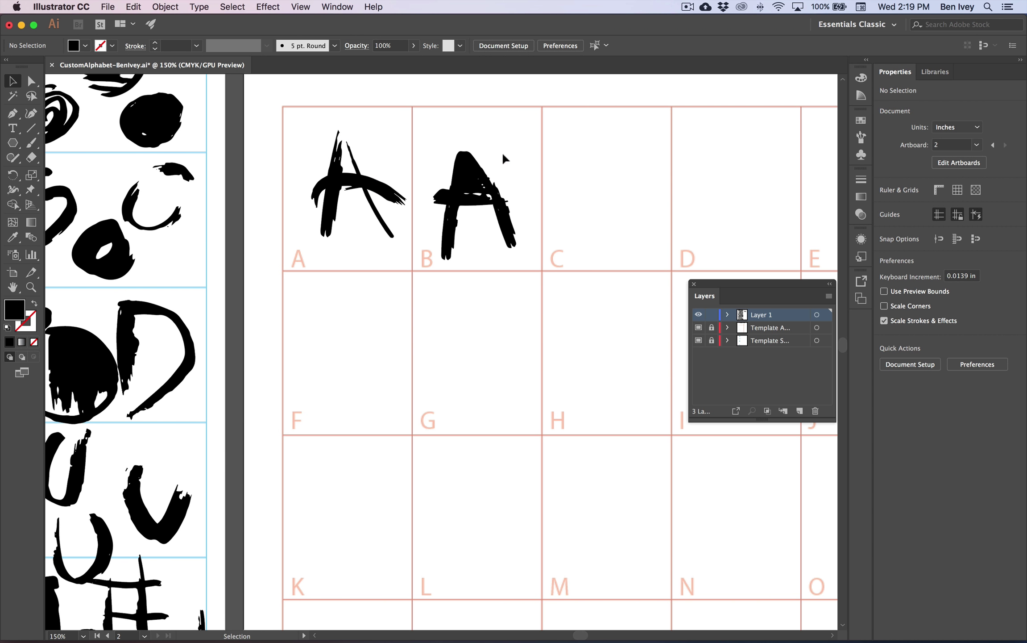
{"action": "left_click", "coordinate": [454, 254]}
{"action": "key", "text": "Delete"}
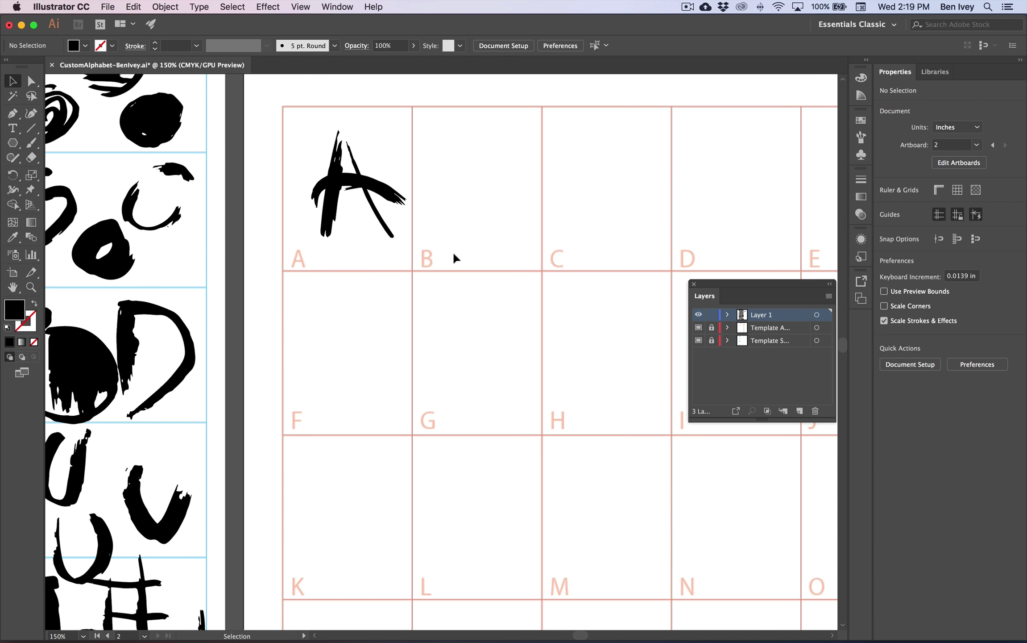
{"action": "key", "text": "super+a"}
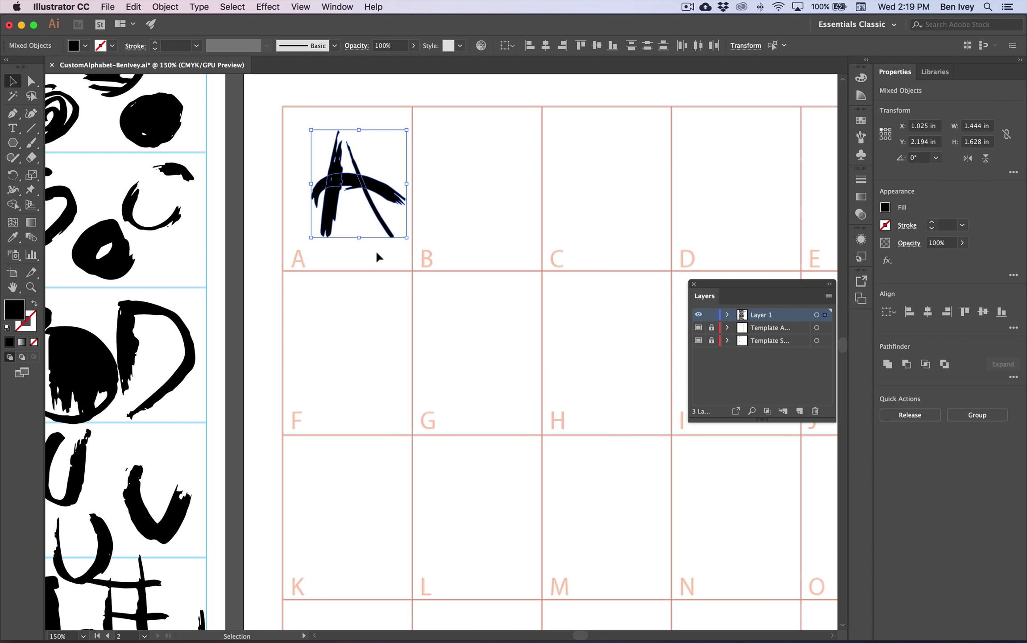
{"action": "left_click", "coordinate": [162, 8]}
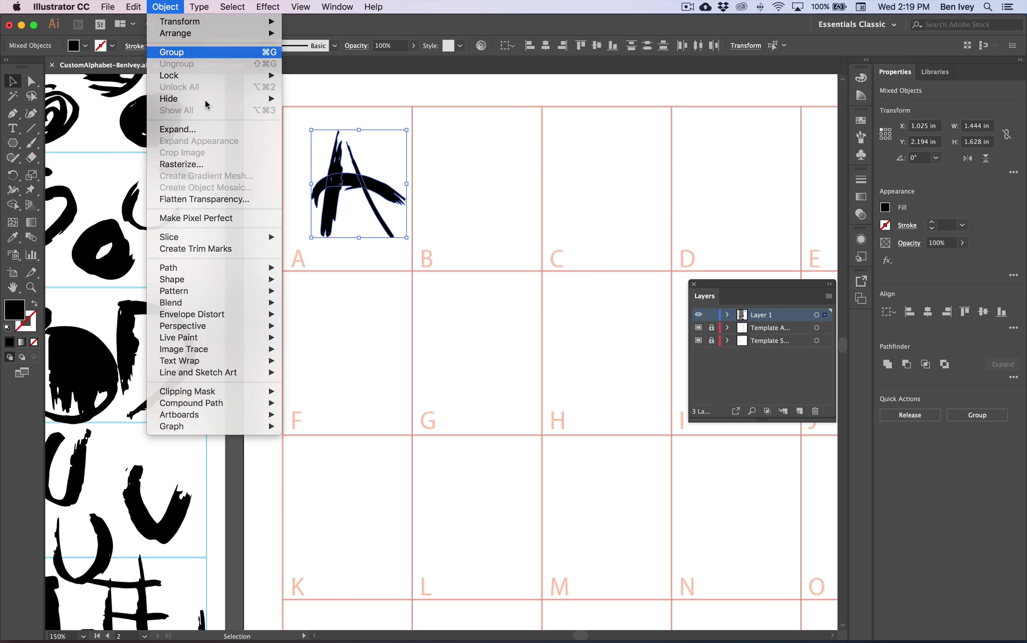
{"action": "left_click", "coordinate": [179, 52]}
{"action": "left_click", "coordinate": [447, 243]}
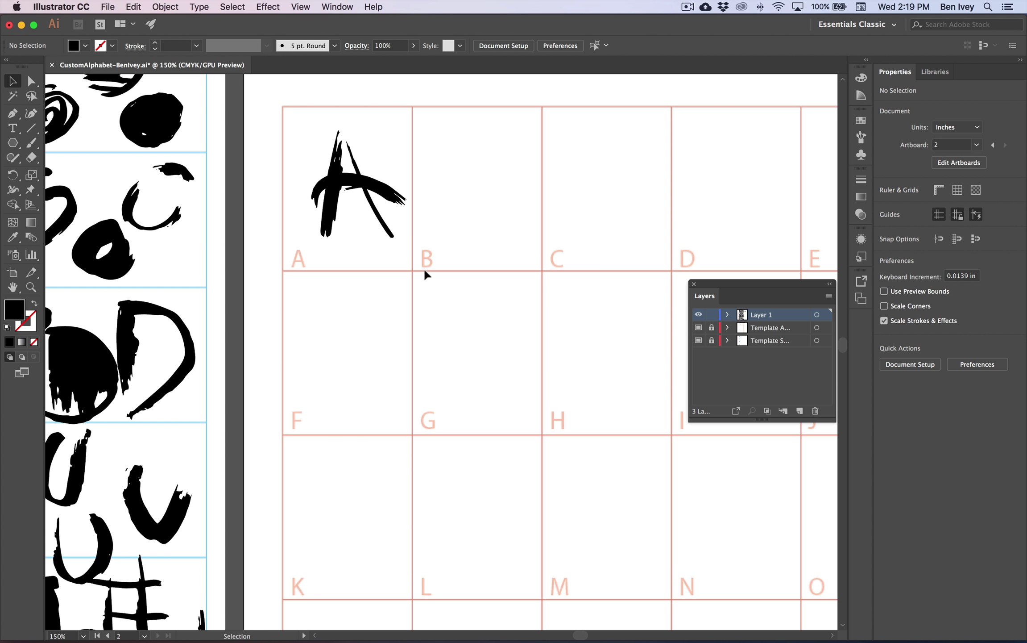
Cut a vertical stroke from the source sheet and paste it into cell B as the stem
{"action": "scroll", "coordinate": [416, 257], "scroll_direction": "left", "scroll_amount": 10}
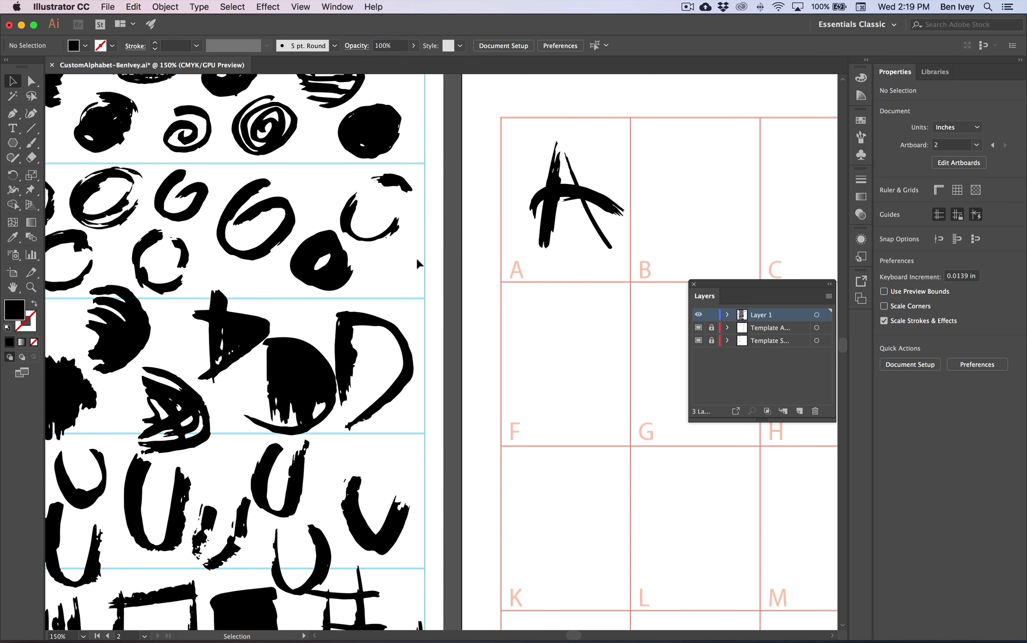
{"action": "scroll", "coordinate": [417, 263], "scroll_direction": "down", "scroll_amount": 14}
{"action": "scroll", "coordinate": [402, 357], "scroll_direction": "left", "scroll_amount": 5}
{"action": "key", "text": "a"}
{"action": "left_click", "coordinate": [288, 395]}
{"action": "scroll", "coordinate": [295, 396], "scroll_direction": "up", "scroll_amount": 12}
{"action": "scroll", "coordinate": [295, 396], "scroll_direction": "right", "scroll_amount": 15}
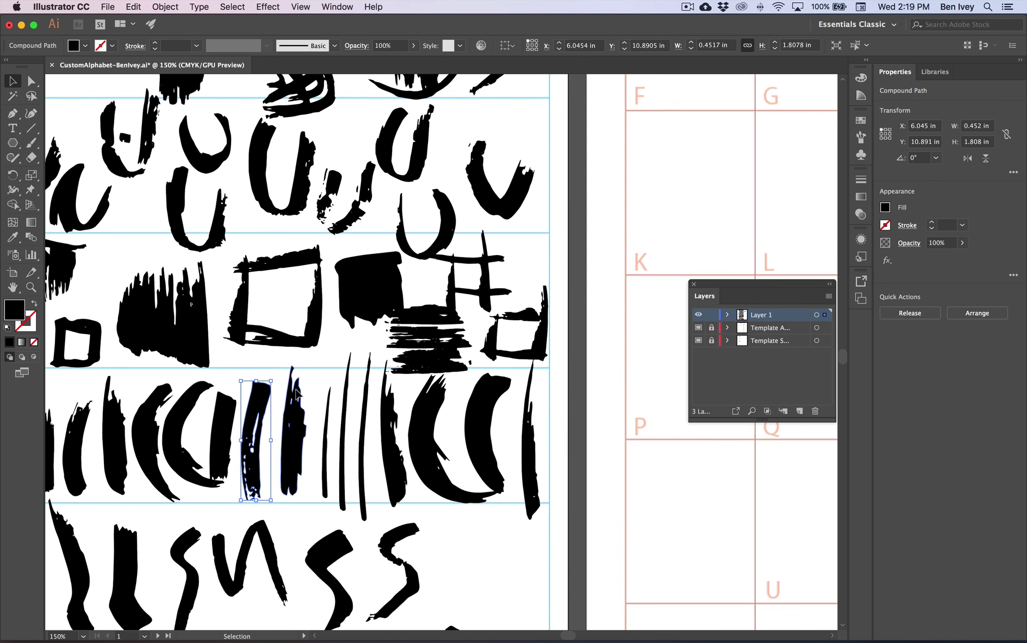
{"action": "key", "text": "super+x"}
{"action": "key", "text": "super+v"}
{"action": "key", "text": "v"}
{"action": "mouse_move", "coordinate": [444, 299]}
{"action": "left_mouse_down"}
{"action": "mouse_move", "coordinate": [465, 195]}
{"action": "mouse_move", "coordinate": [442, 125]}
{"action": "left_mouse_up"}
Fit the half-moon brush shape onto the stem to form a P
{"action": "scroll", "coordinate": [468, 193], "scroll_direction": "up", "scroll_amount": 2}
{"action": "scroll", "coordinate": [468, 193], "scroll_direction": "left", "scroll_amount": 7}
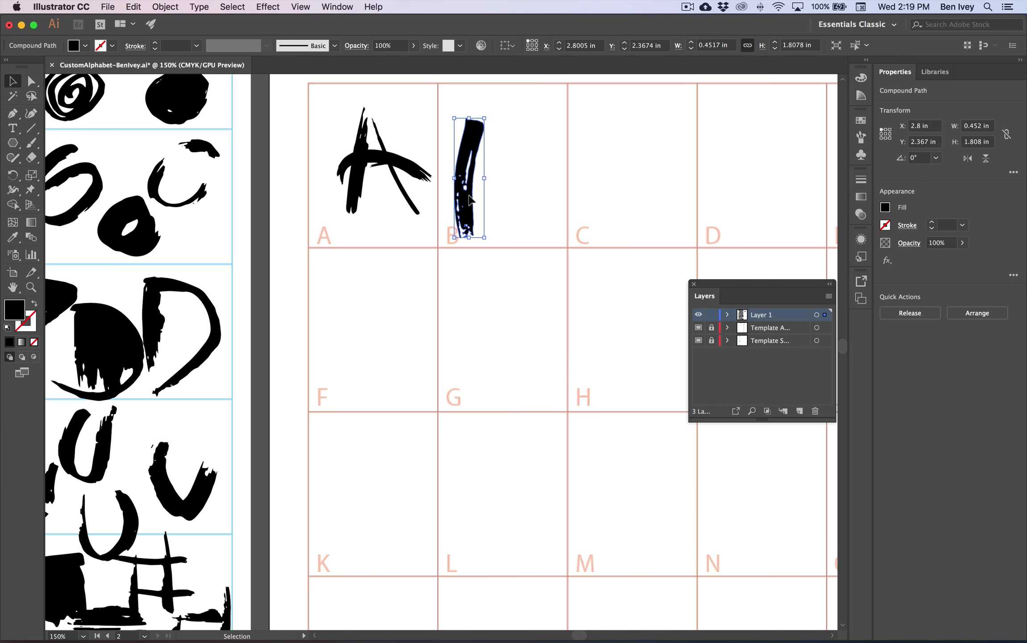
{"action": "scroll", "coordinate": [241, 142], "scroll_direction": "up", "scroll_amount": 5}
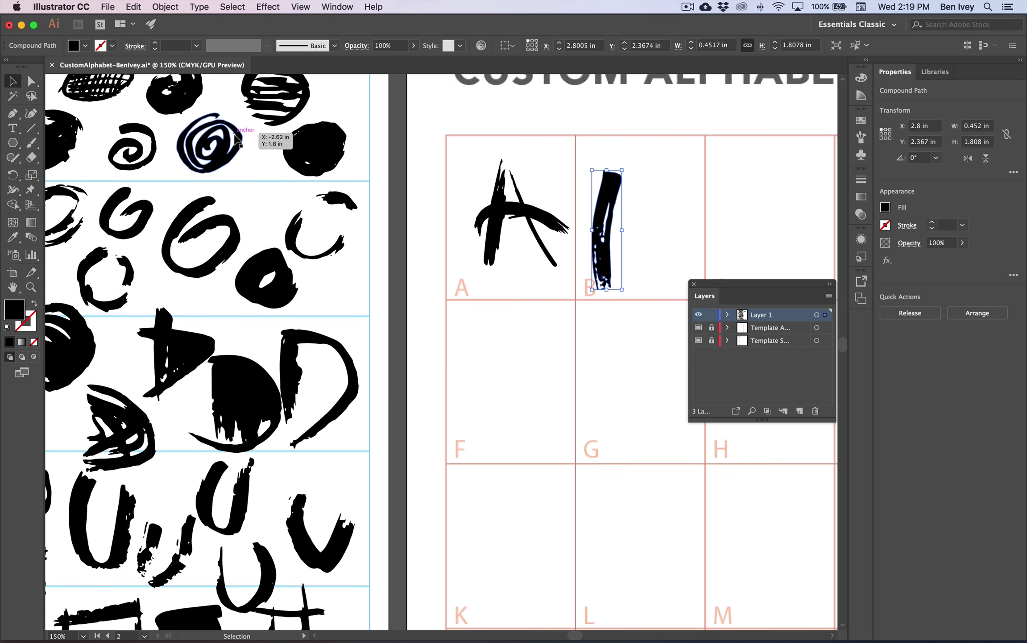
{"action": "left_click", "coordinate": [299, 447]}
{"action": "mouse_move", "coordinate": [266, 455]}
{"action": "left_mouse_down"}
{"action": "mouse_move", "coordinate": [564, 411]}
{"action": "mouse_move", "coordinate": [373, 409]}
{"action": "mouse_move", "coordinate": [499, 317]}
{"action": "mouse_move", "coordinate": [477, 262]}
{"action": "left_mouse_up"}
{"action": "left_click_drag", "start_coordinate": [503, 342], "coordinate": [453, 268]}
{"action": "left_click", "coordinate": [481, 352]}
Try a copy of the 6-shaped blob below the P's bowl, then delete it
{"action": "scroll", "coordinate": [484, 352], "scroll_direction": "left", "scroll_amount": 3}
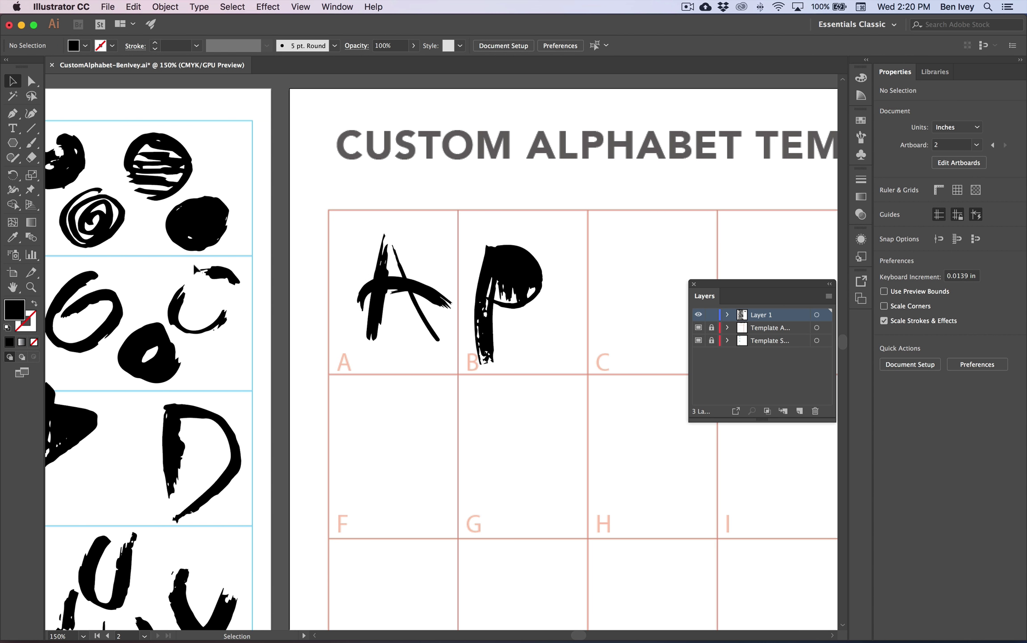
{"action": "left_click", "coordinate": [113, 210]}
{"action": "left_click", "coordinate": [103, 301]}
{"action": "left_click_drag", "start_coordinate": [103, 301], "coordinate": [540, 356]}
{"action": "left_click_drag", "start_coordinate": [534, 339], "coordinate": [563, 336]}
{"action": "left_click", "coordinate": [579, 372]}
{"action": "key", "text": "ctrl+z"}
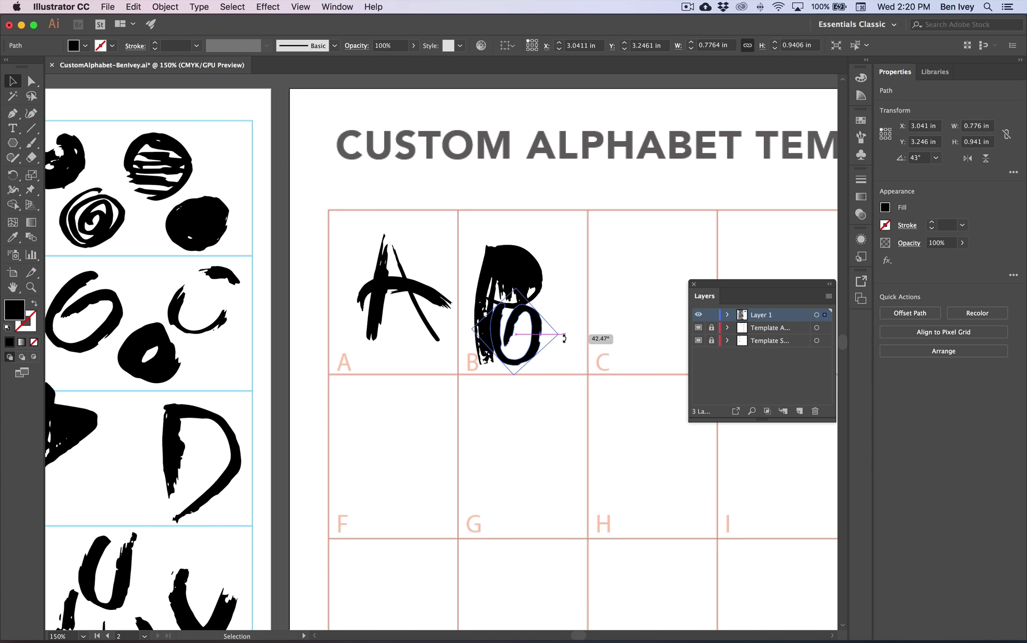
{"action": "left_click", "coordinate": [589, 339]}
{"action": "key", "text": "a"}
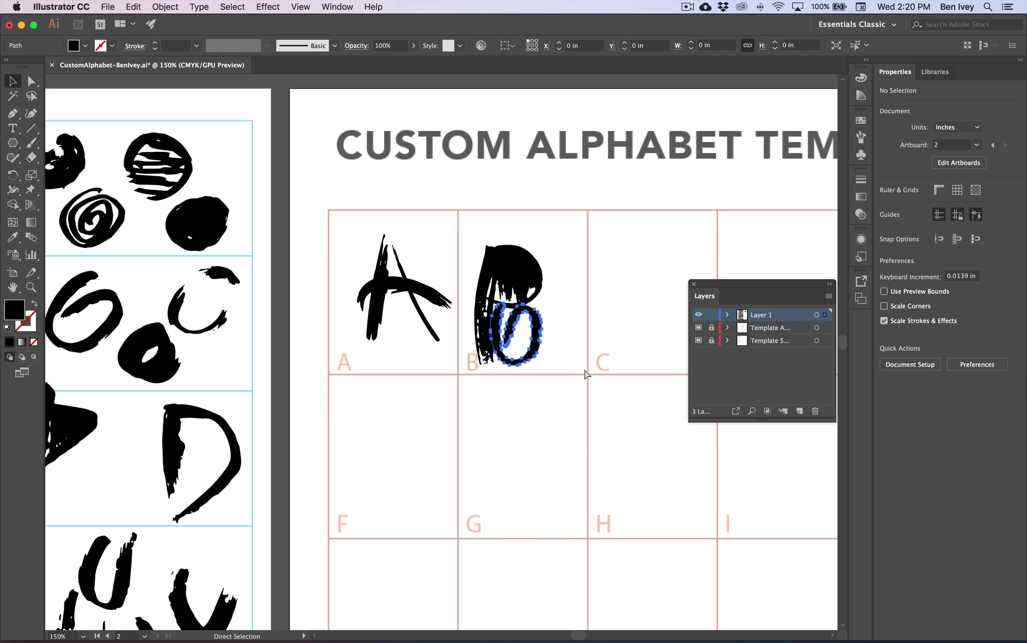
{"action": "key", "text": "Delete"}
{"action": "key", "text": "v"}
Copy the striped circle into cell B as the lower bowl, make a compound path, and group the B
{"action": "left_click_drag", "start_coordinate": [154, 168], "coordinate": [466, 239]}
{"action": "left_click", "coordinate": [564, 364]}
{"action": "key", "text": "super+8"}
{"action": "left_click_drag", "start_coordinate": [526, 312], "coordinate": [575, 290]}
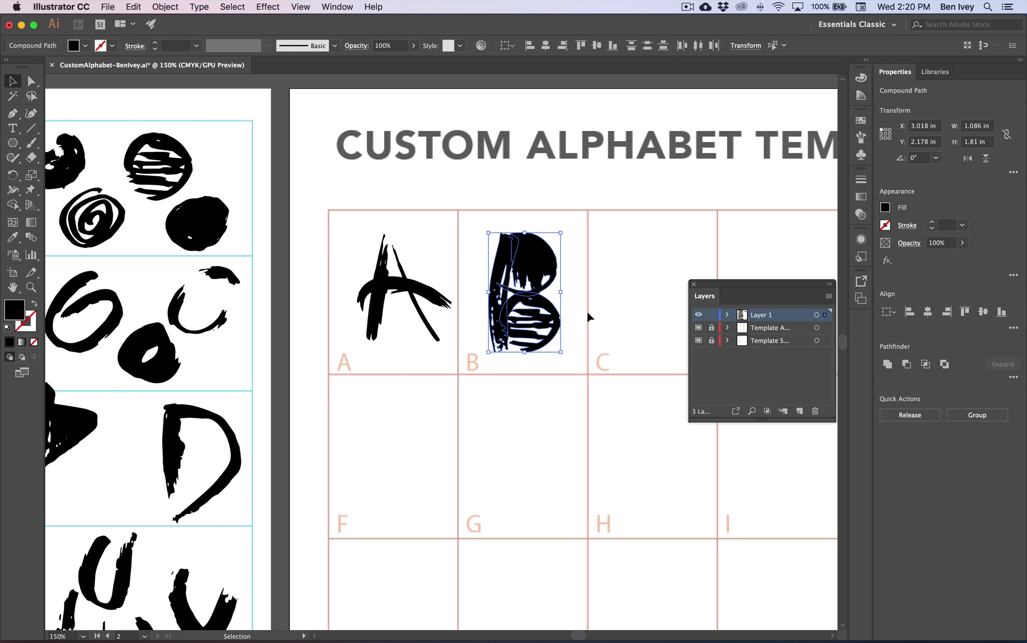
{"action": "scroll", "coordinate": [587, 310], "scroll_direction": "right", "scroll_amount": 5}
{"action": "left_click", "coordinate": [166, 7]}
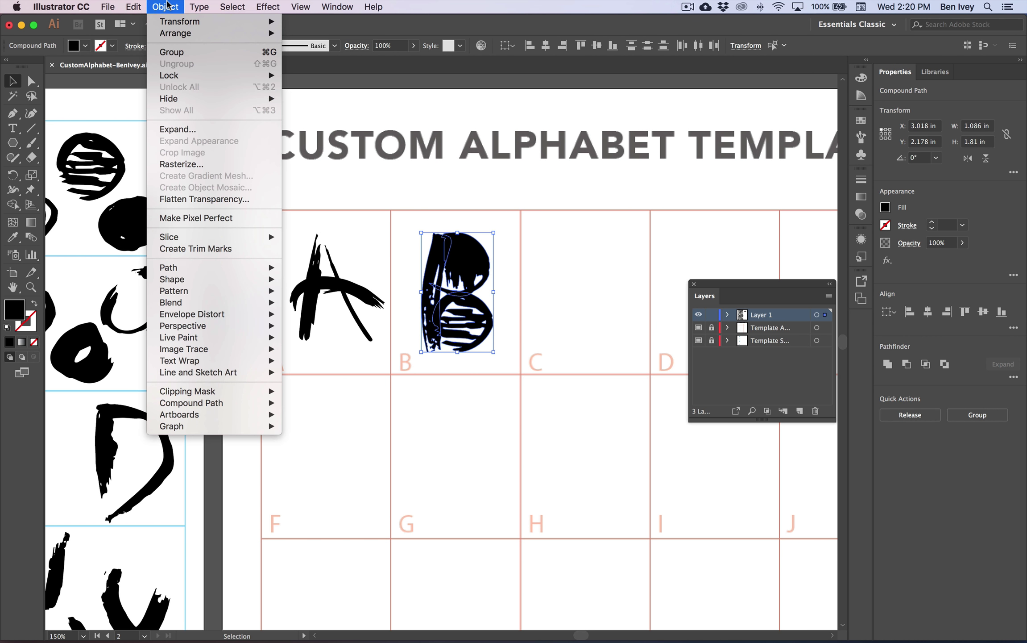
{"action": "key", "text": "Return"}
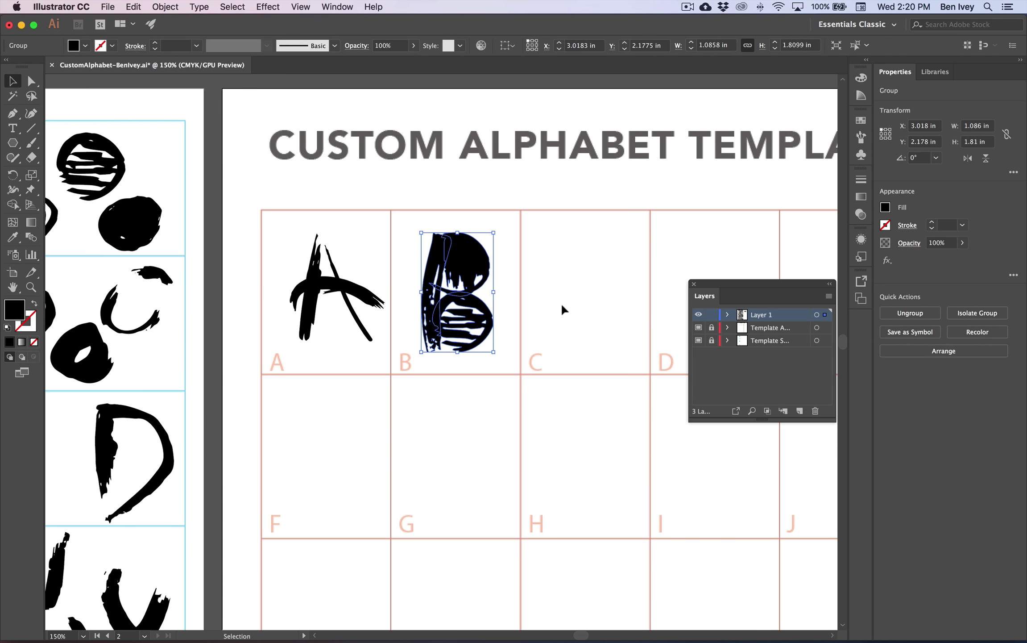
{"action": "left_click", "coordinate": [561, 303]}
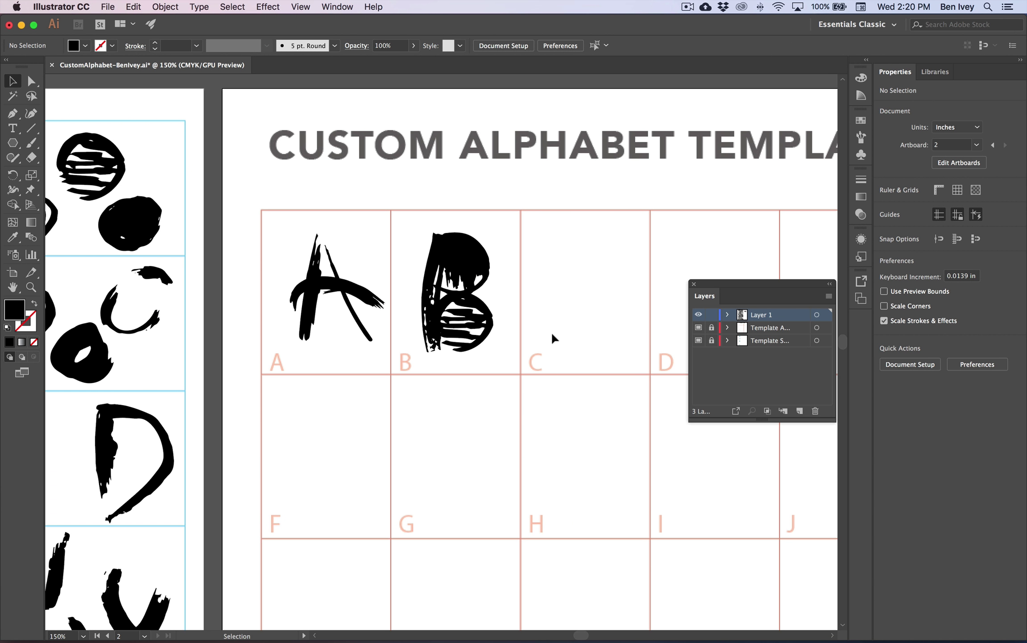
{"action": "left_click", "coordinate": [491, 272]}
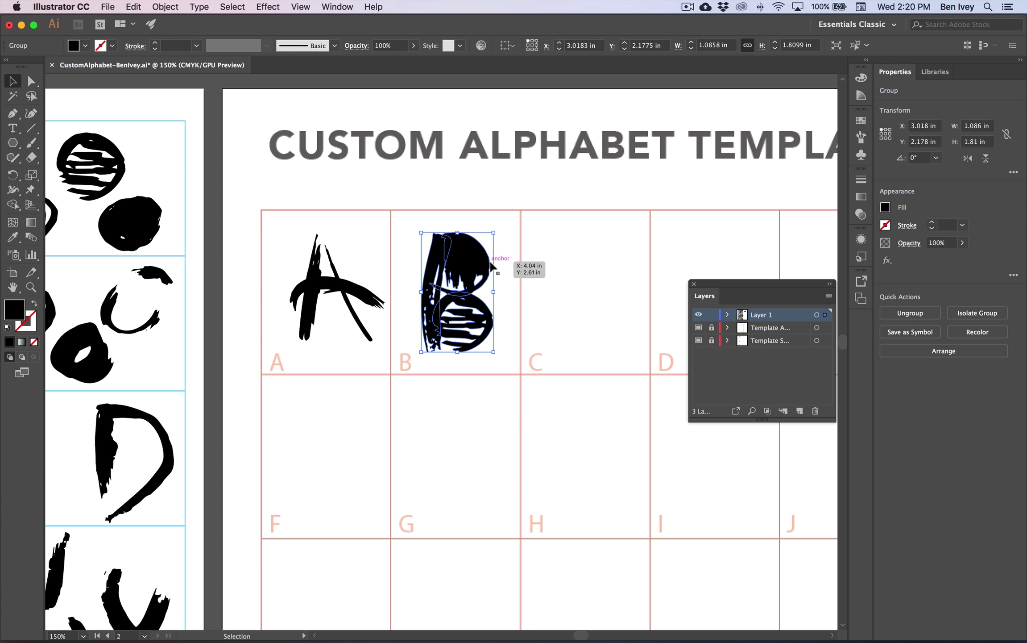
Make the B a compound path and shrink its top bowl
{"action": "left_click", "coordinate": [165, 7]}
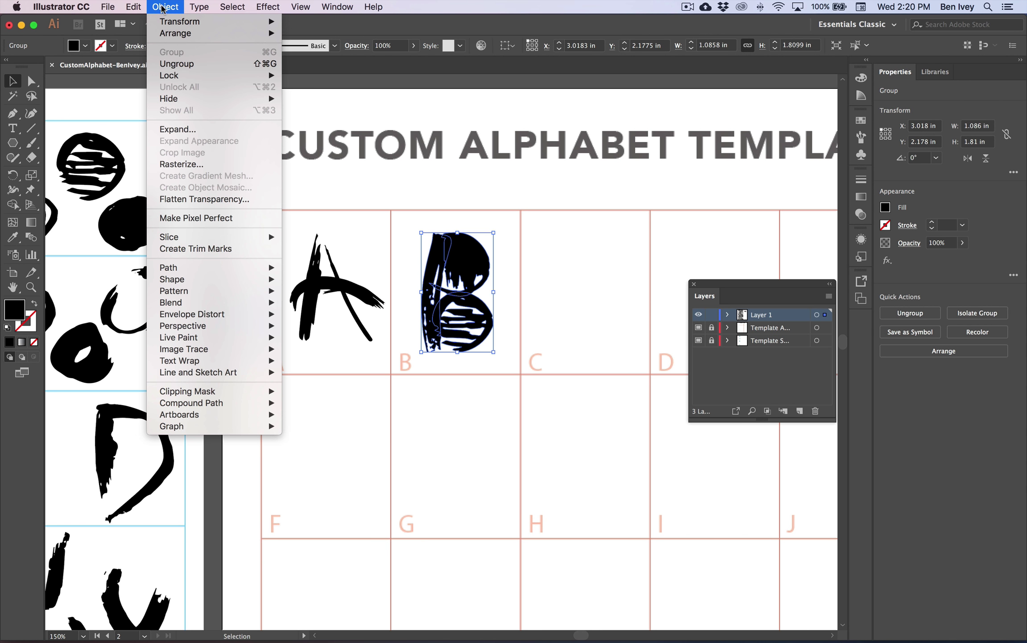
{"action": "key", "text": "super+8"}
{"action": "left_click", "coordinate": [554, 273]}
{"action": "left_click", "coordinate": [487, 264]}
{"action": "left_click_drag", "start_coordinate": [489, 232], "coordinate": [483, 240]}
{"action": "left_click", "coordinate": [497, 231]}
{"action": "left_click", "coordinate": [531, 302]}
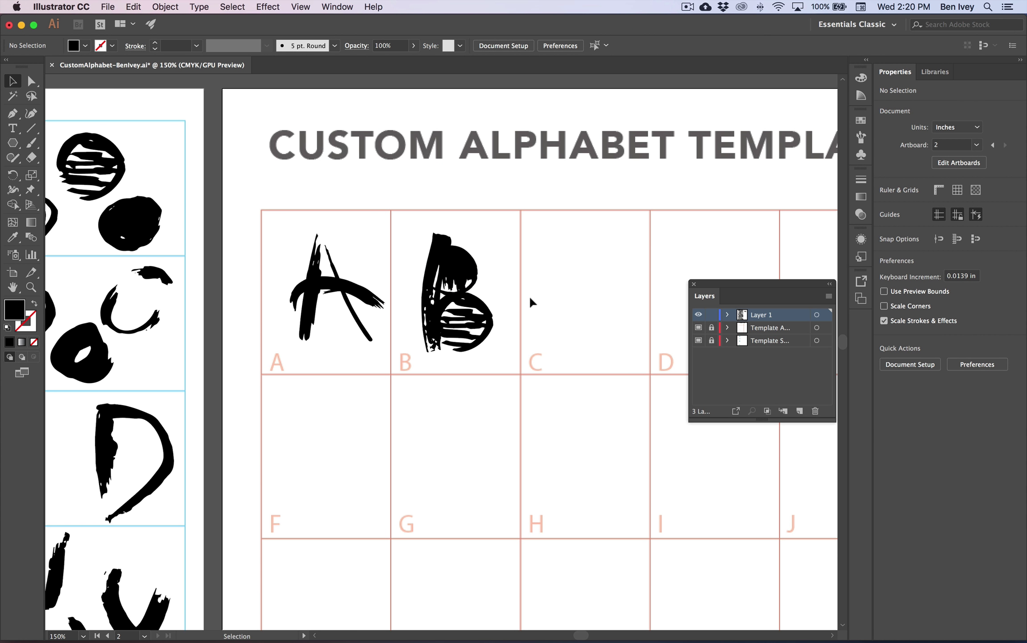
Tilt the B's stem about 4.89° and group all the B's pieces together
{"action": "left_click", "coordinate": [440, 267]}
{"action": "mouse_move", "coordinate": [458, 234]}
{"action": "left_mouse_down"}
{"action": "mouse_move", "coordinate": [455, 224]}
{"action": "mouse_move", "coordinate": [476, 229]}
{"action": "left_mouse_up"}
{"action": "left_click", "coordinate": [473, 321], "text": "shift"}
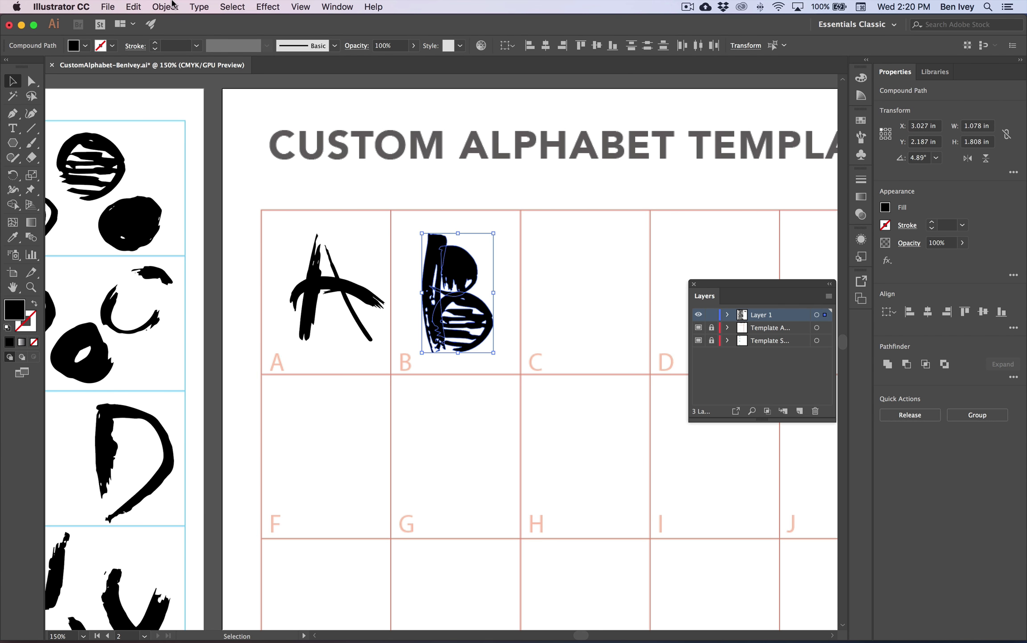
{"action": "left_click", "coordinate": [153, 6]}
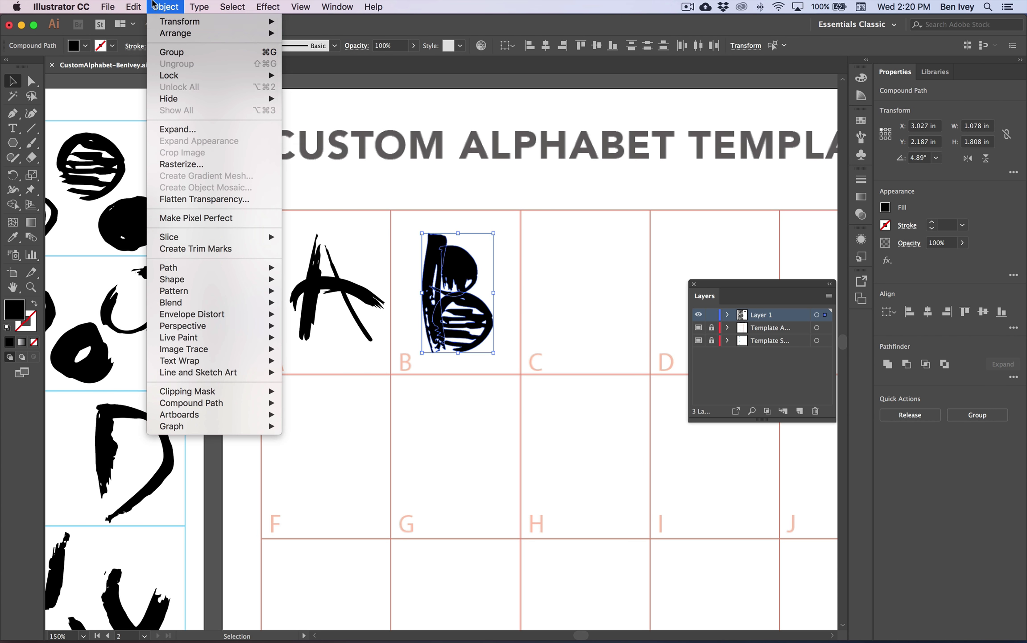
{"action": "left_click", "coordinate": [172, 52]}
{"action": "left_click", "coordinate": [232, 184]}
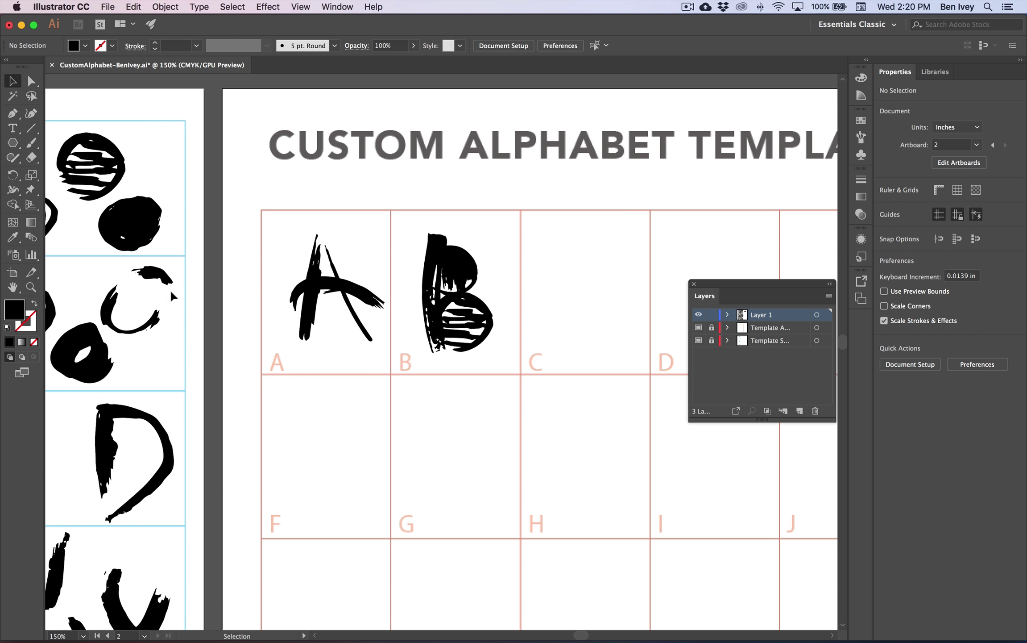
{"action": "scroll", "coordinate": [176, 292], "scroll_direction": "left", "scroll_amount": 2}
{"action": "scroll", "coordinate": [175, 293], "scroll_direction": "down", "scroll_amount": 3}
{"action": "scroll", "coordinate": [179, 313], "scroll_direction": "left", "scroll_amount": 2}
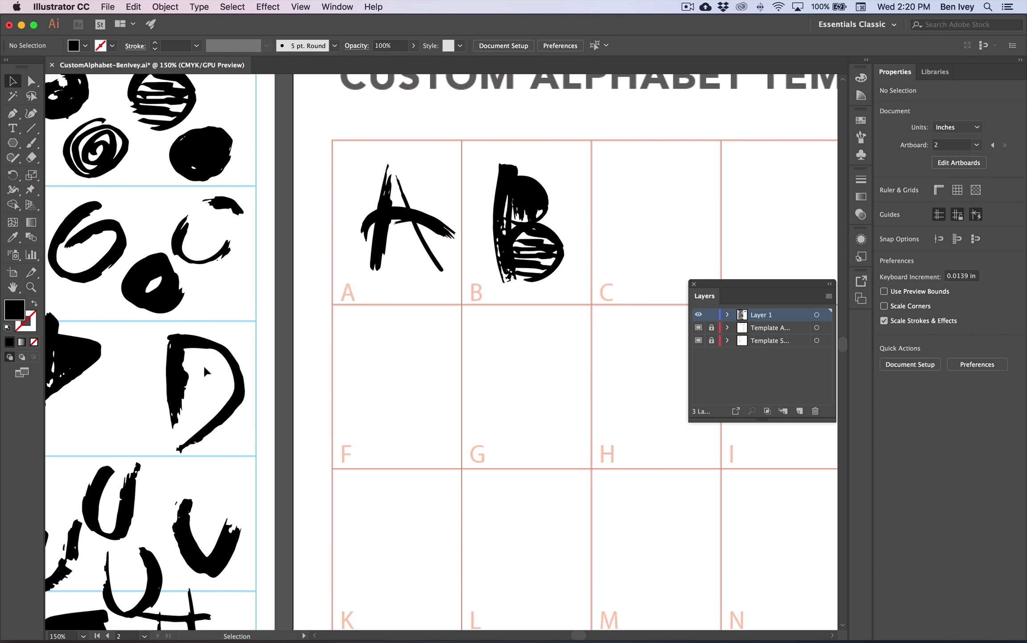
{"action": "scroll", "coordinate": [203, 364], "scroll_direction": "down", "scroll_amount": 3}
{"action": "scroll", "coordinate": [203, 365], "scroll_direction": "left", "scroll_amount": 1}
Bring a U stroke into cell C, rotate it about 255°, stretch it taller, and tilt it slightly clockwise
{"action": "left_click_drag", "start_coordinate": [182, 470], "coordinate": [669, 192]}
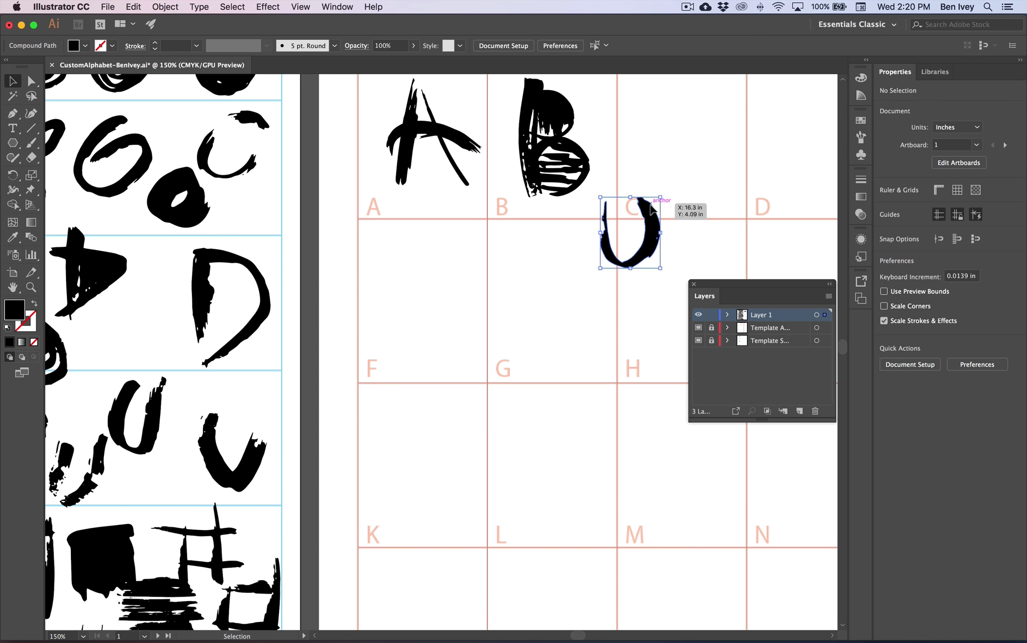
{"action": "scroll", "coordinate": [669, 192], "scroll_direction": "up", "scroll_amount": 4}
{"action": "scroll", "coordinate": [669, 192], "scroll_direction": "right", "scroll_amount": 5}
{"action": "left_click_drag", "start_coordinate": [449, 340], "coordinate": [503, 276]}
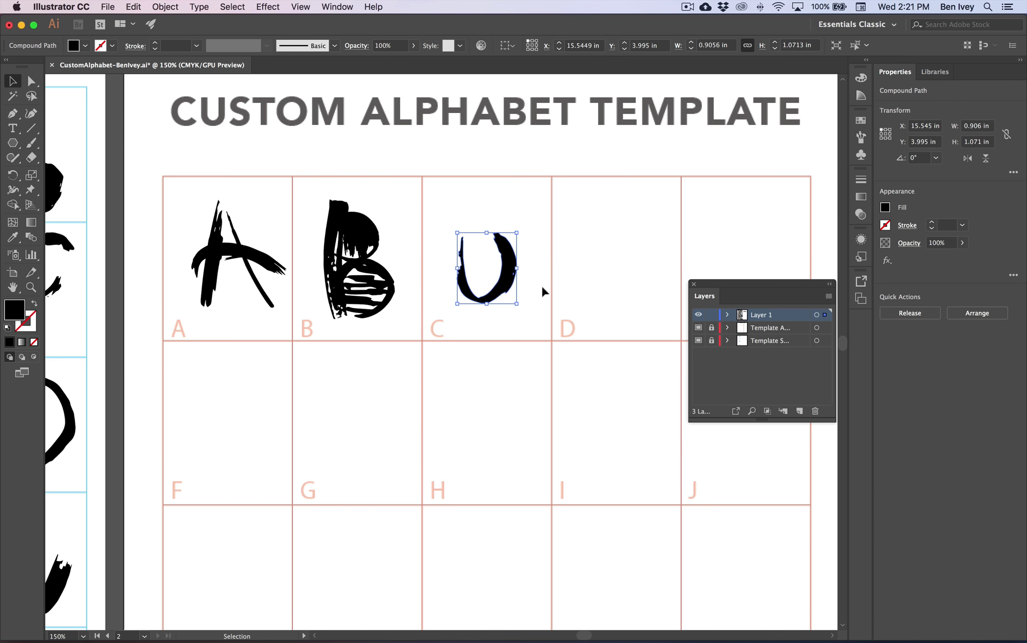
{"action": "left_click_drag", "start_coordinate": [520, 227], "coordinate": [518, 311]}
{"action": "left_click_drag", "start_coordinate": [494, 242], "coordinate": [501, 212]}
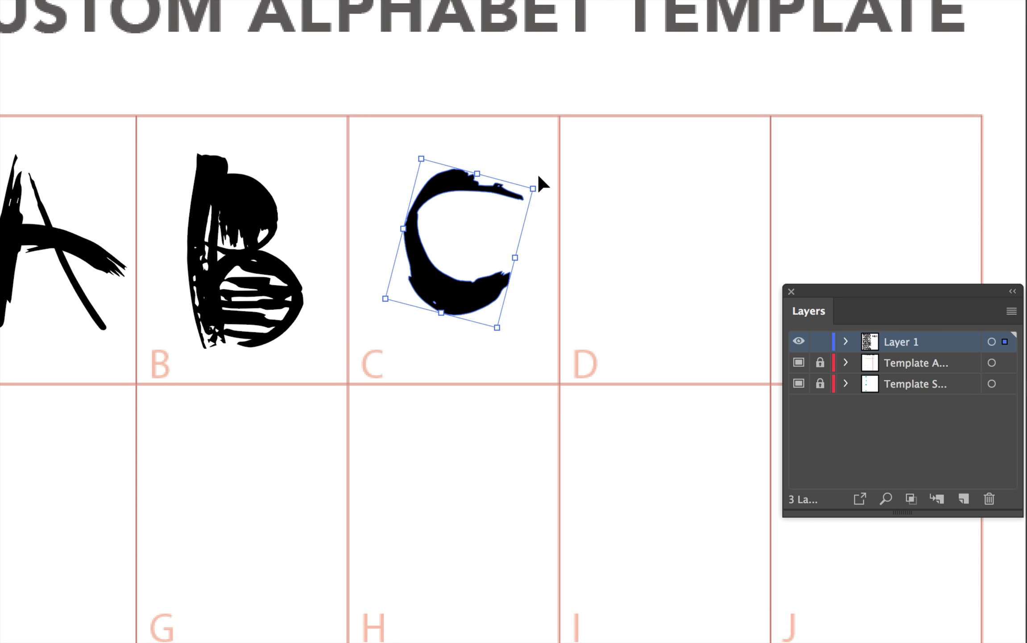
{"action": "mouse_move", "coordinate": [543, 187]}
{"action": "left_mouse_down"}
{"action": "mouse_move", "coordinate": [562, 211]}
{"action": "mouse_move", "coordinate": [555, 197]}
{"action": "left_mouse_up"}
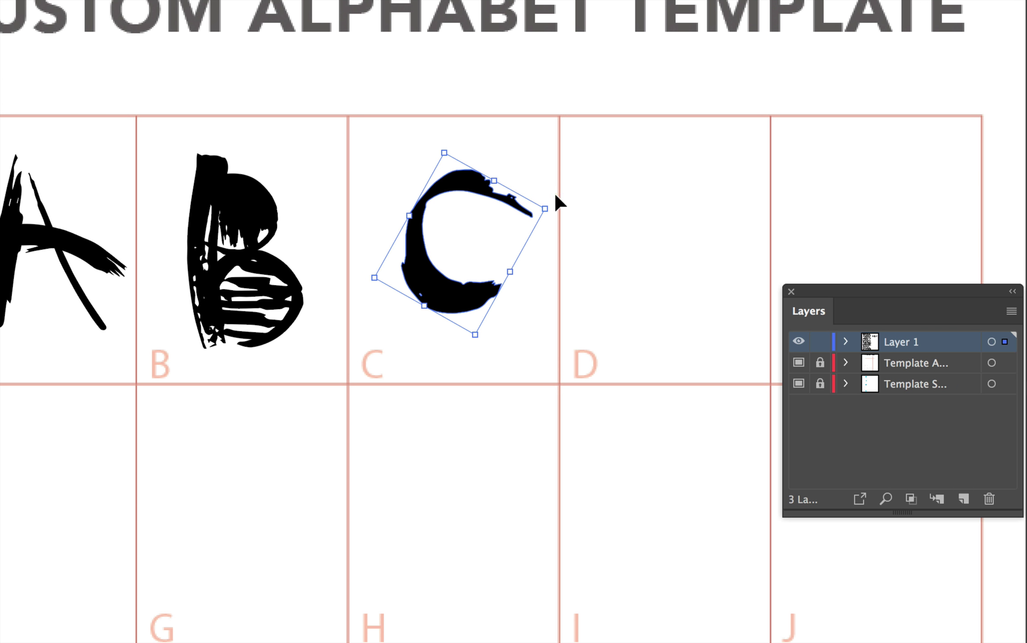
Reset the C's bounding box to straighten it
{"action": "right_click", "coordinate": [432, 284]}
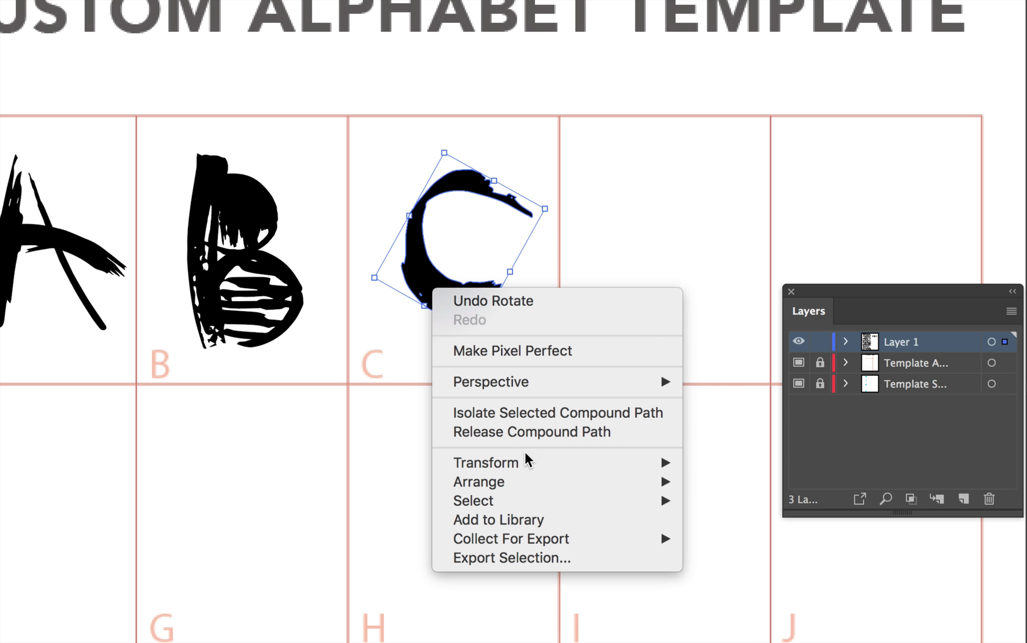
{"action": "mouse_move", "coordinate": [529, 462]}
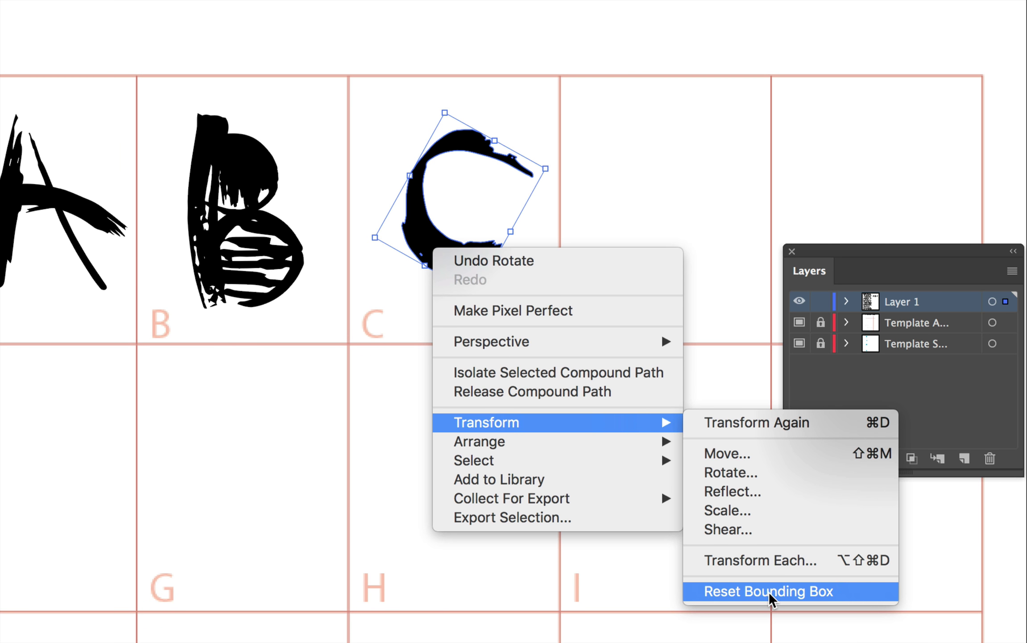
{"action": "left_click", "coordinate": [769, 592]}
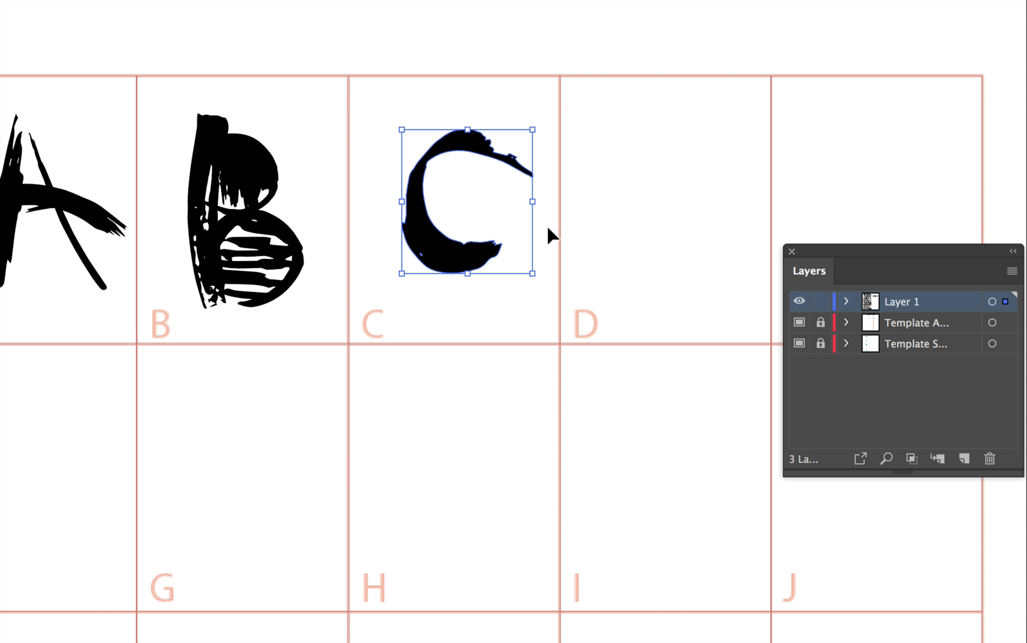
Reflect the C across the vertical axis
{"action": "right_click", "coordinate": [460, 146]}
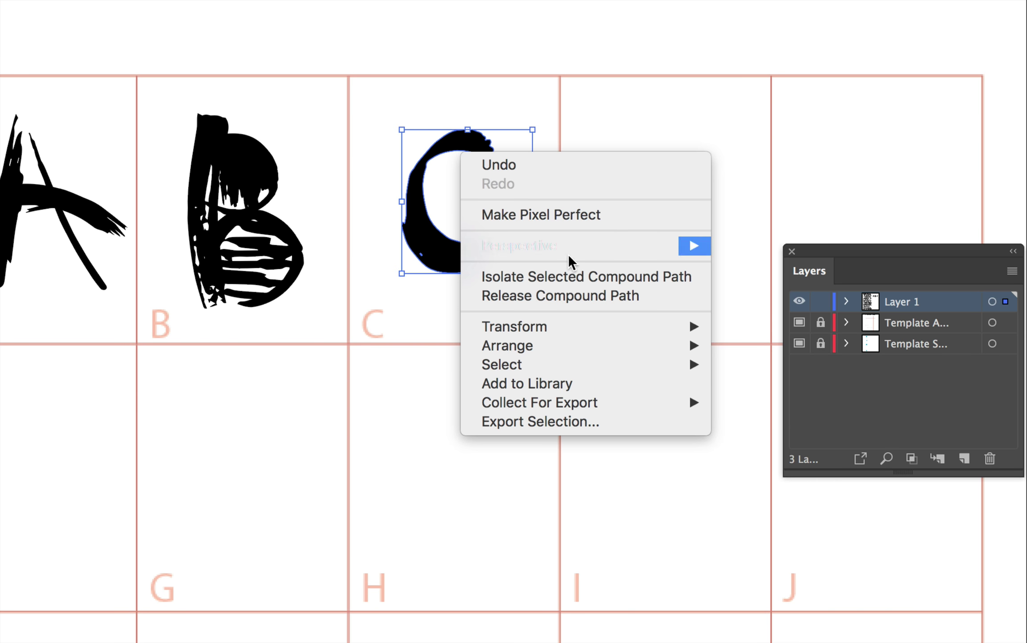
{"action": "mouse_move", "coordinate": [612, 327]}
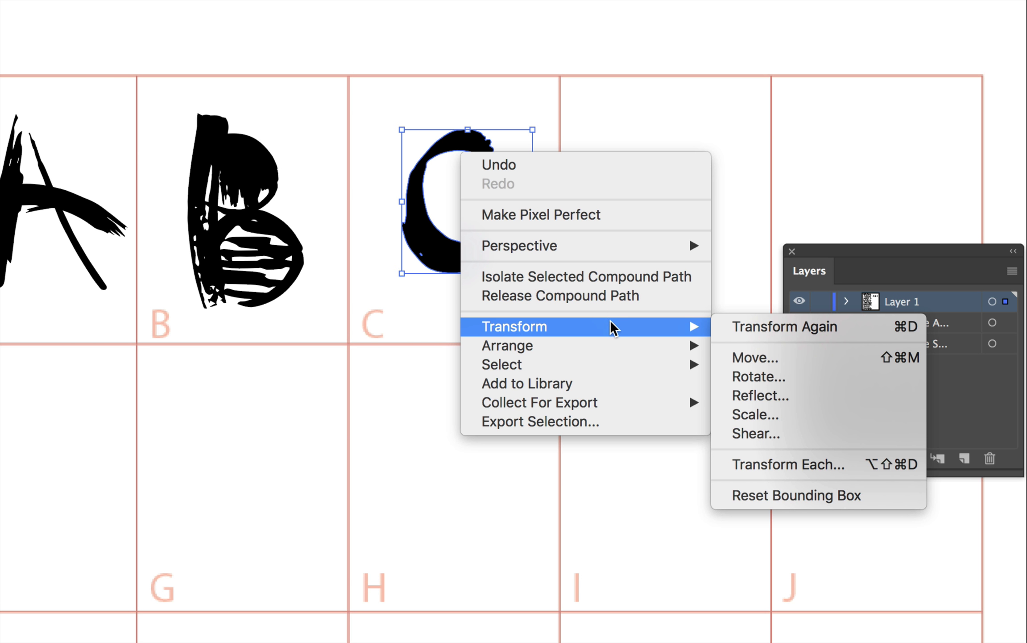
{"action": "left_click", "coordinate": [809, 397]}
{"action": "left_click_drag", "start_coordinate": [525, 83], "coordinate": [667, 75]}
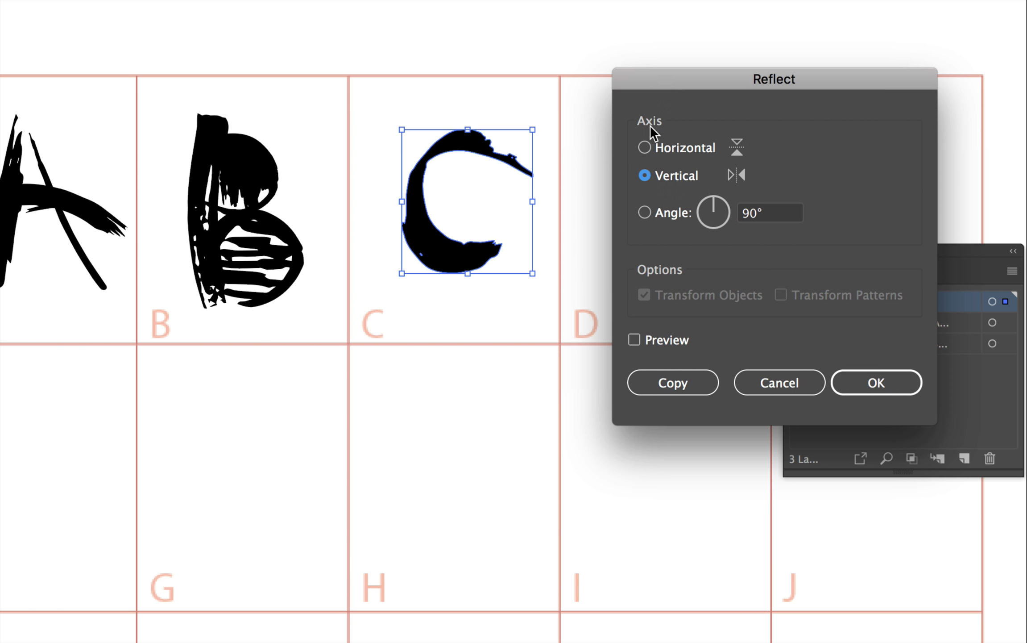
{"action": "left_click", "coordinate": [674, 338]}
{"action": "left_click", "coordinate": [669, 176]}
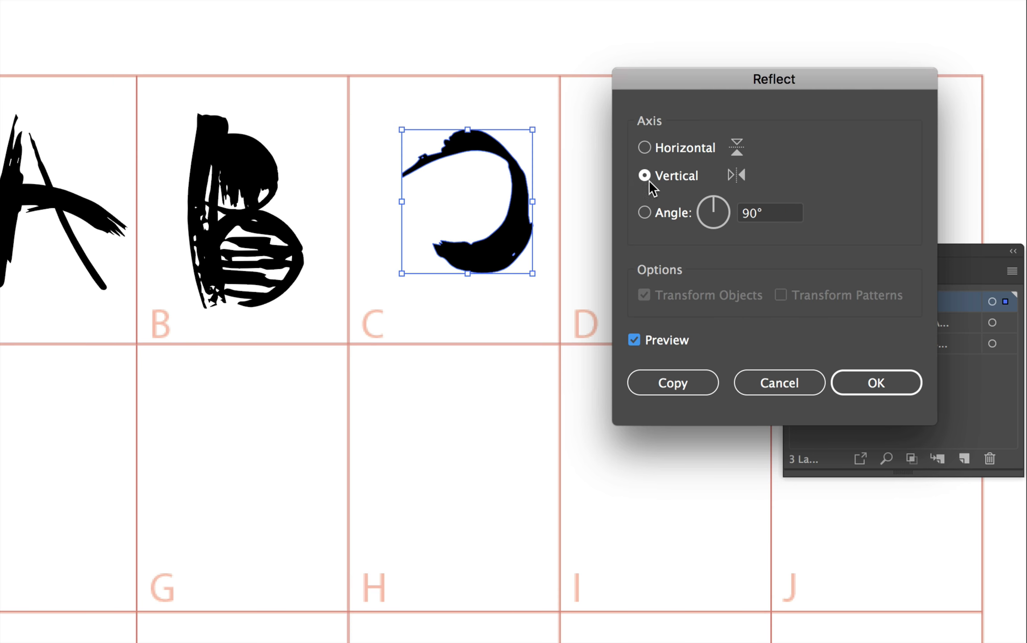
{"action": "left_click", "coordinate": [665, 148]}
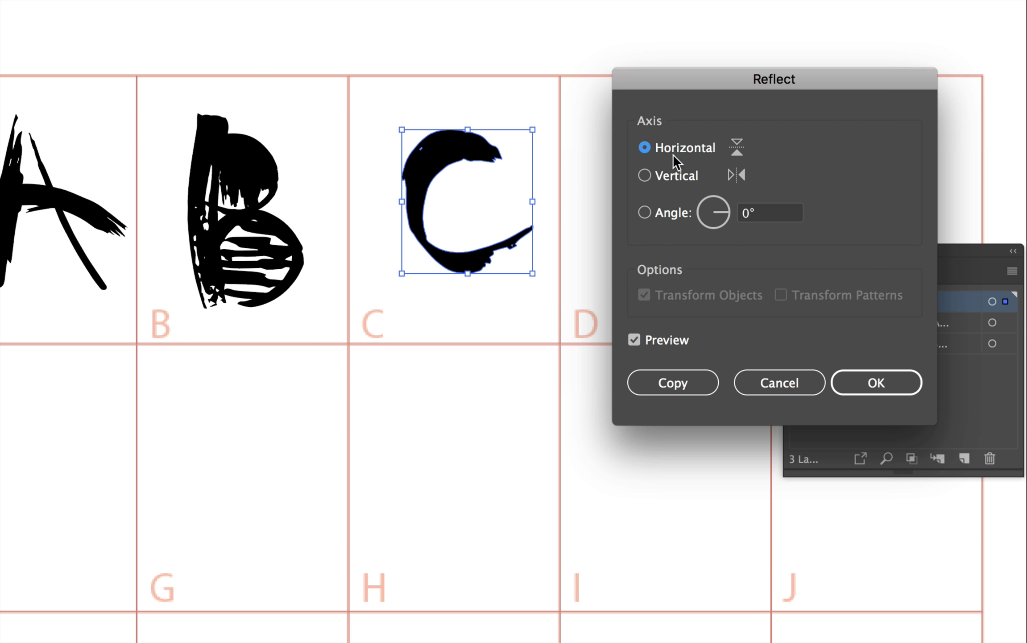
{"action": "left_click", "coordinate": [646, 175]}
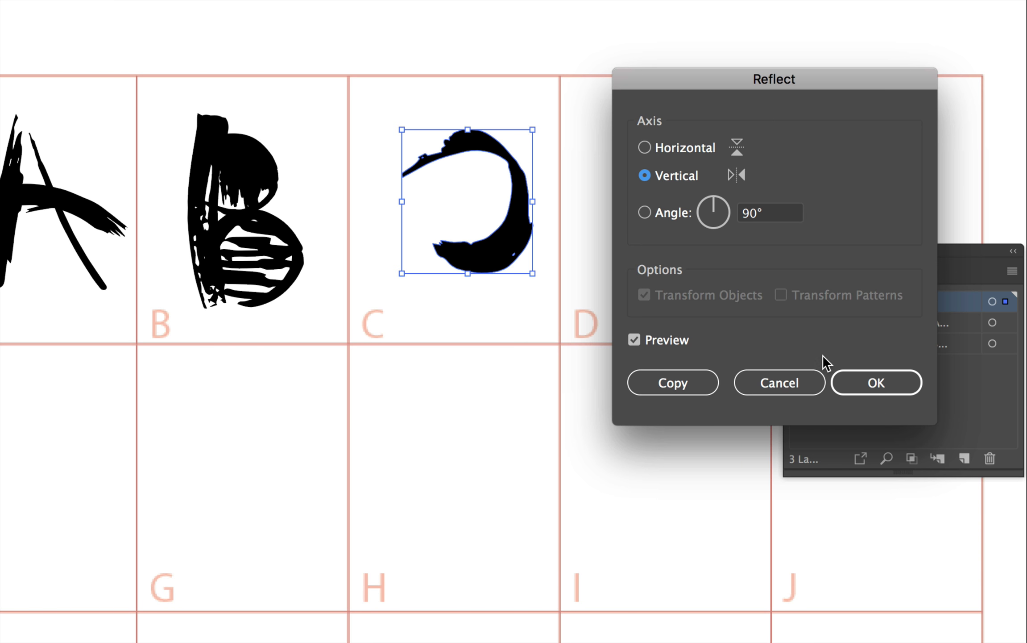
{"action": "left_click", "coordinate": [882, 380]}
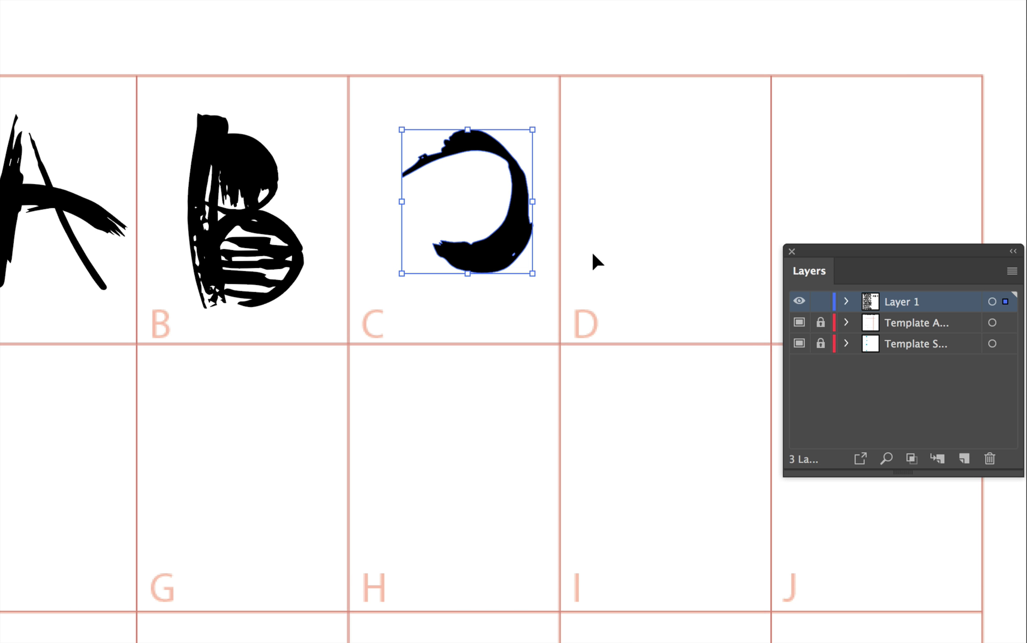
Rotate the C about 180° and stretch it to roughly 1.59 in tall, nudging it up
{"action": "left_click_drag", "start_coordinate": [538, 276], "coordinate": [386, 96]}
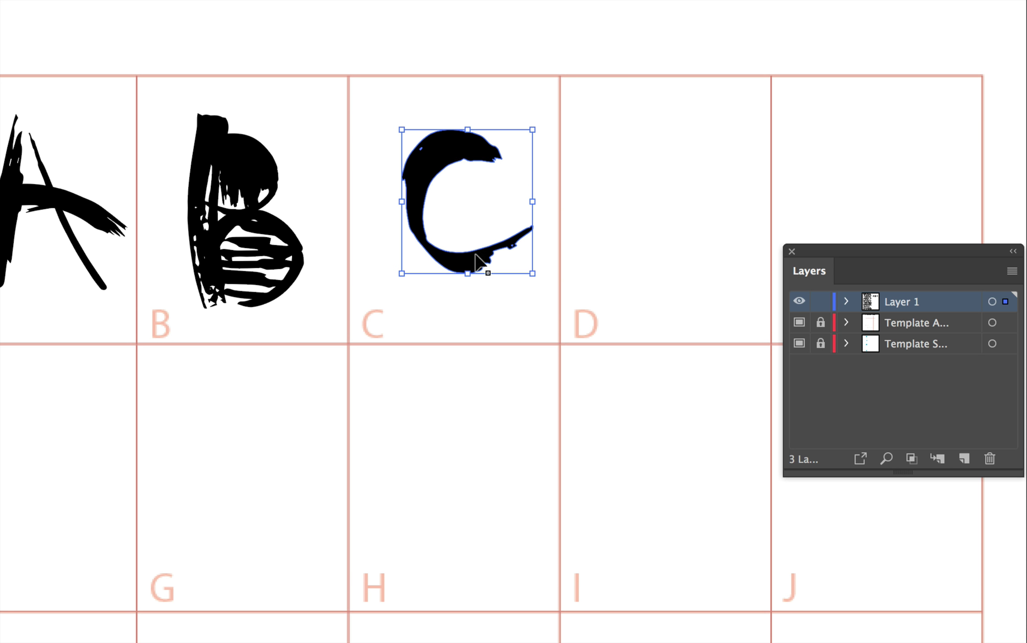
{"action": "left_click_drag", "start_coordinate": [471, 280], "coordinate": [469, 307]}
{"action": "left_click_drag", "start_coordinate": [402, 218], "coordinate": [397, 209]}
Deselect the C and zoom out with Cmd+minus to view the rest of the grid
{"action": "left_click", "coordinate": [526, 192]}
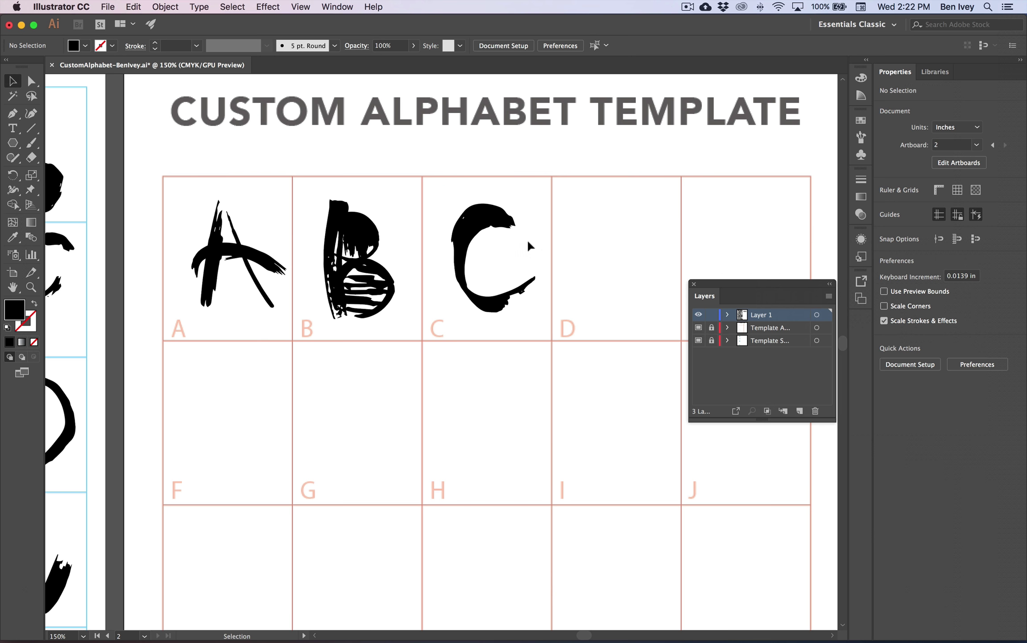
{"action": "key", "text": "super+minus"}
{"action": "key", "text": "super+minus"}
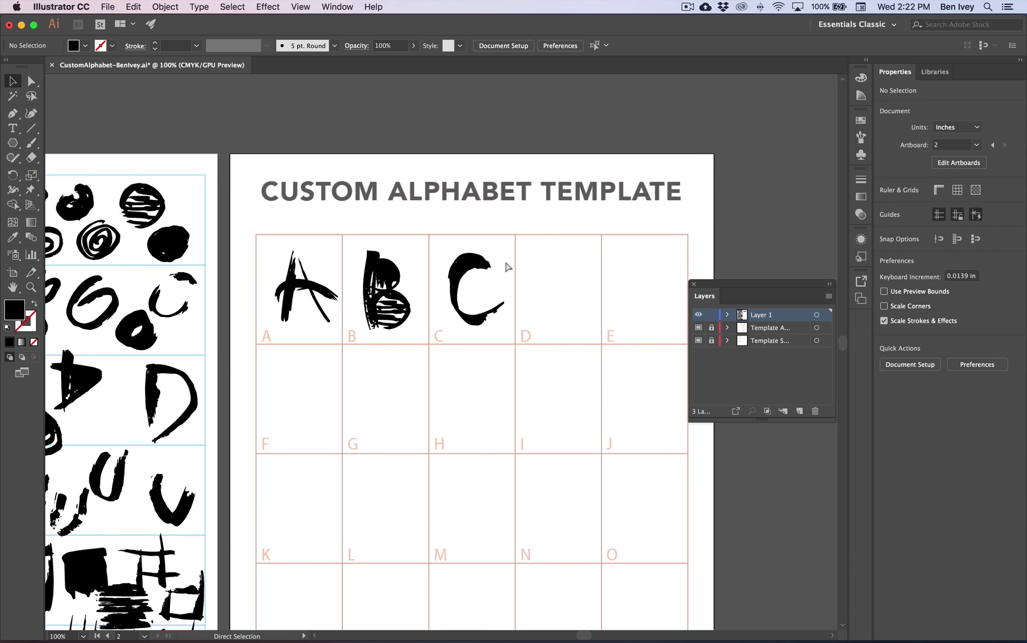
{"action": "scroll", "coordinate": [518, 277], "scroll_direction": "down", "scroll_amount": 3}
{"action": "scroll", "coordinate": [518, 277], "scroll_direction": "down", "scroll_amount": 5}
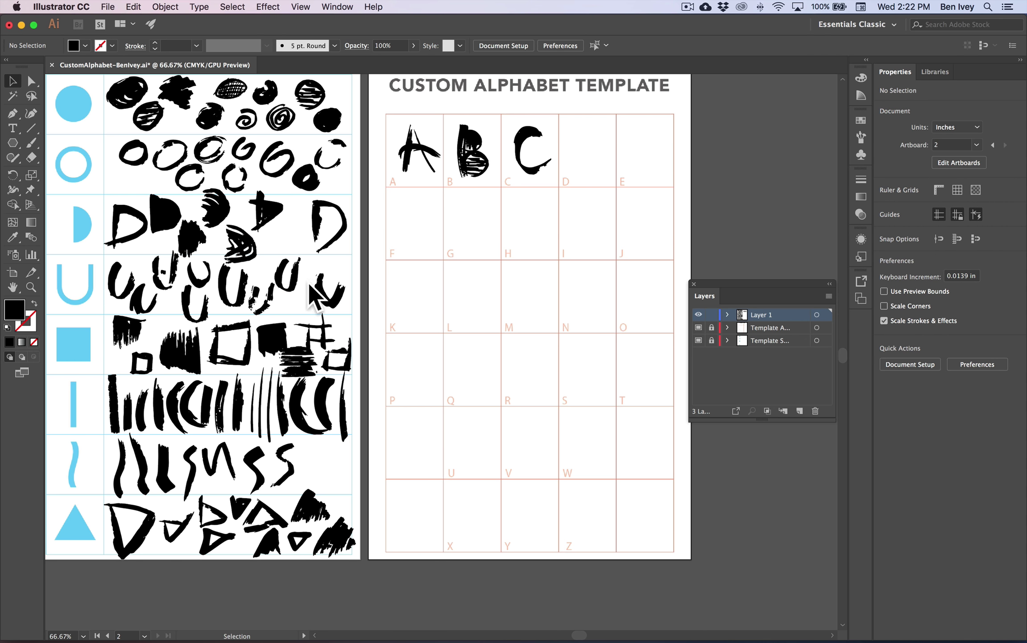
{"action": "scroll", "coordinate": [576, 253], "scroll_direction": "right", "scroll_amount": 1}
{"action": "scroll", "coordinate": [576, 253], "scroll_direction": "right", "scroll_amount": 1}
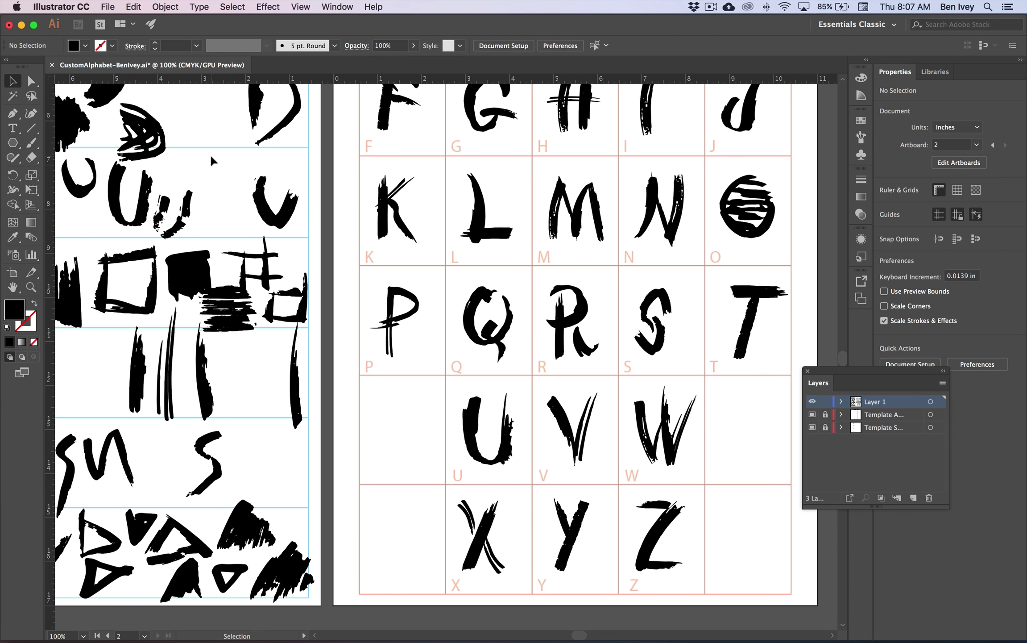
Fit the template in view, save the alphabet document, and switch to the Artboard tool
{"action": "key", "text": "cmd+0"}
{"action": "scroll", "coordinate": [203, 135], "scroll_direction": "left", "scroll_amount": 5}
{"action": "left_click", "coordinate": [107, 6]}
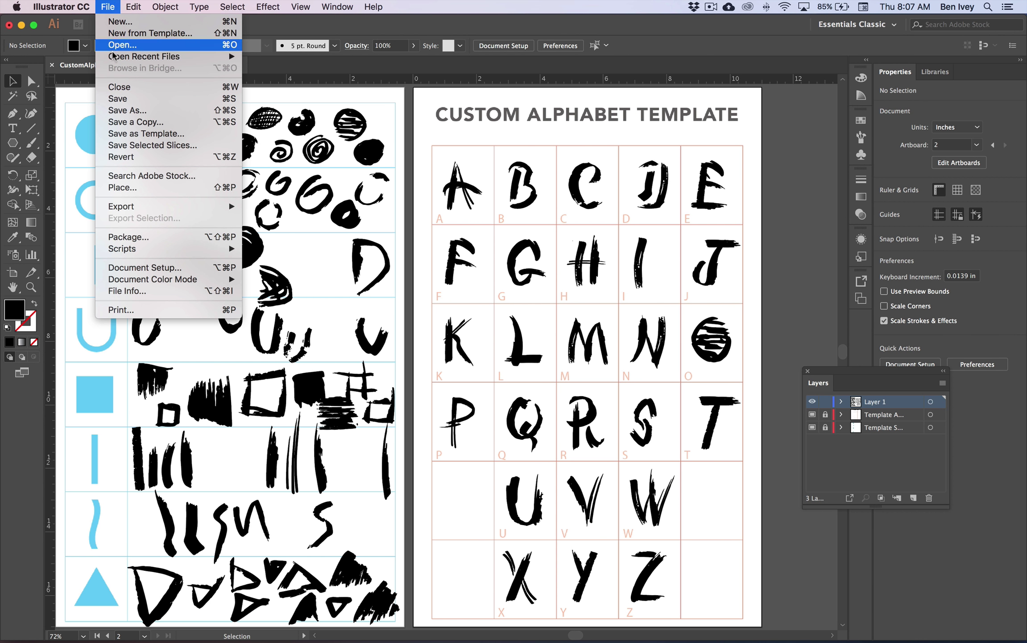
{"action": "left_click", "coordinate": [127, 99]}
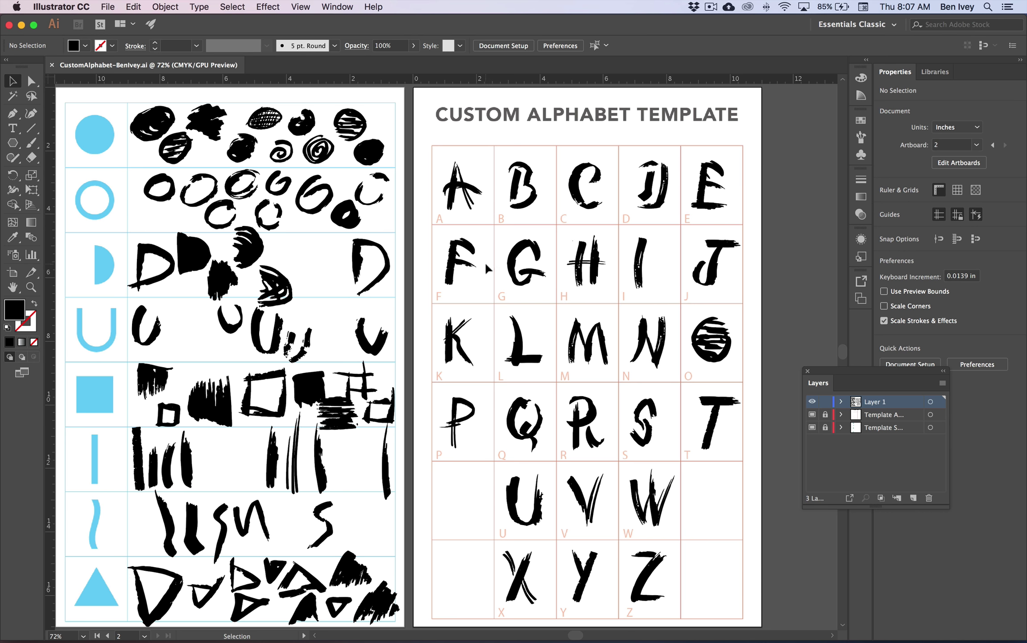
{"action": "scroll", "coordinate": [486, 260], "scroll_direction": "right", "scroll_amount": 10}
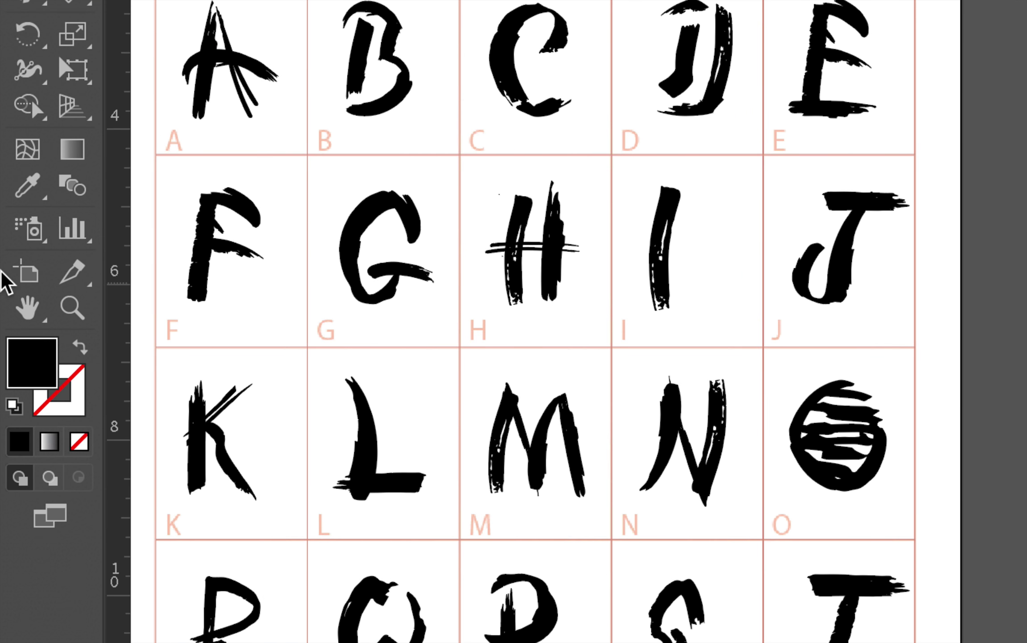
{"action": "left_click", "coordinate": [13, 274]}
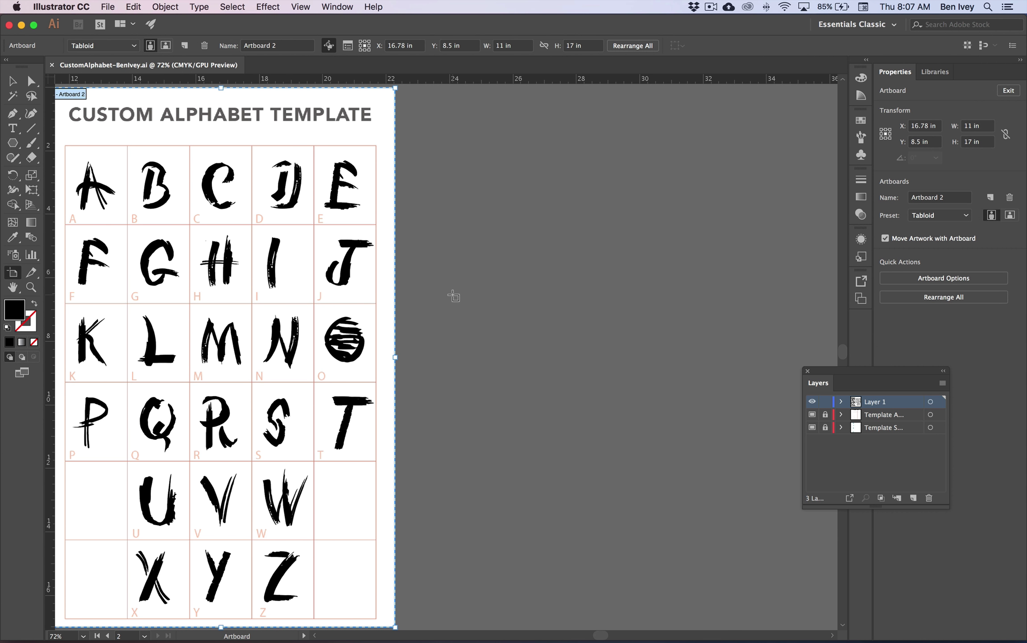
Draw a new 12.85 × 14.04 in artboard right of the template, then exit artboard editing
{"action": "left_click_drag", "start_coordinate": [408, 89], "coordinate": [813, 537]}
{"action": "scroll", "coordinate": [383, 191], "scroll_direction": "right", "scroll_amount": 5}
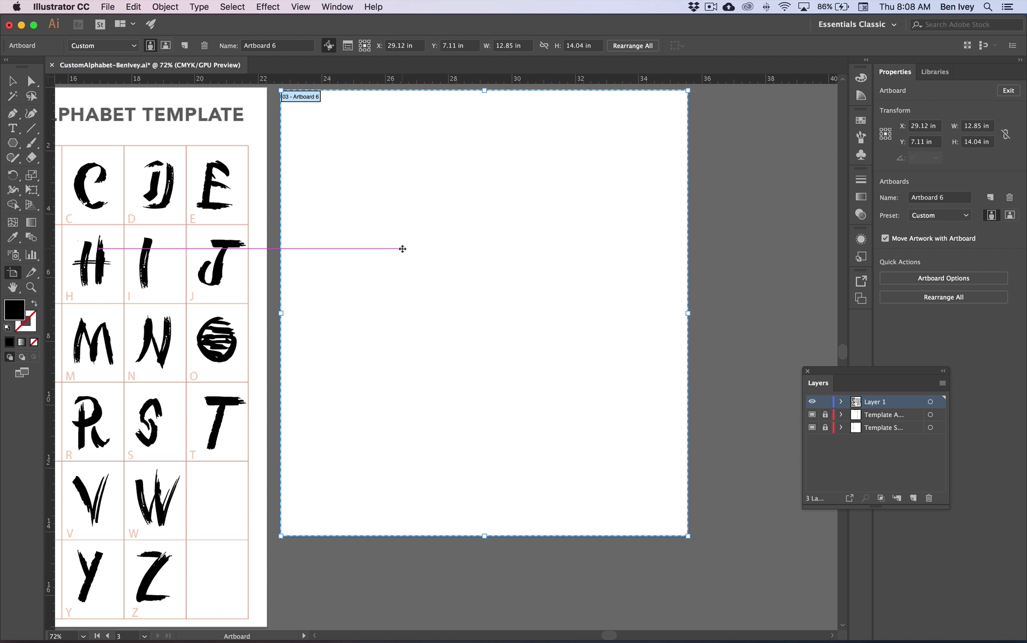
{"action": "left_click", "coordinate": [12, 81]}
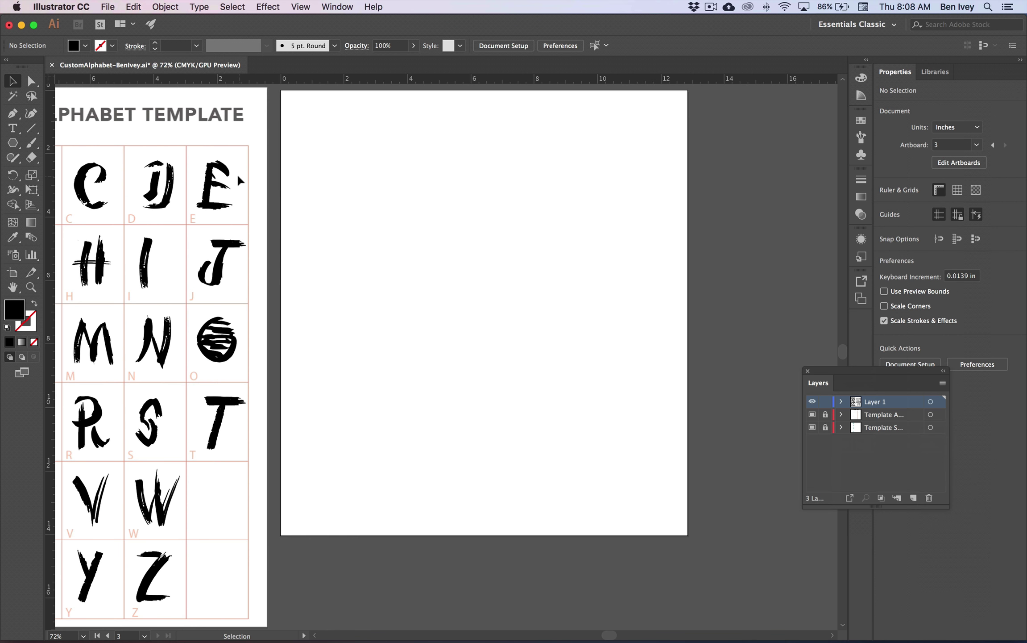
{"action": "scroll", "coordinate": [348, 219], "scroll_direction": "left", "scroll_amount": 5}
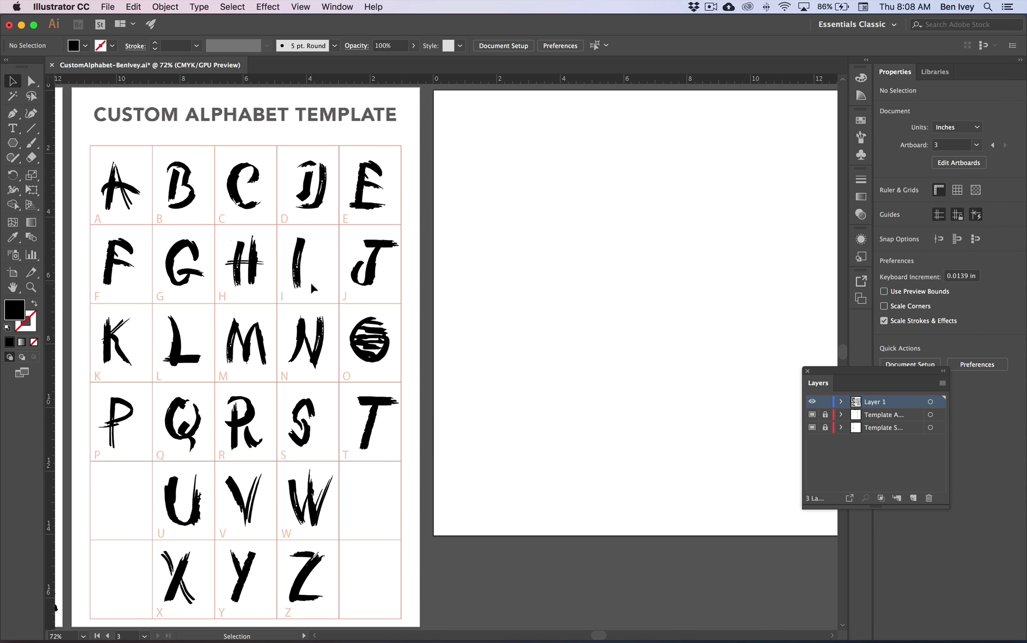
{"action": "scroll", "coordinate": [310, 281], "scroll_direction": "right", "scroll_amount": 3}
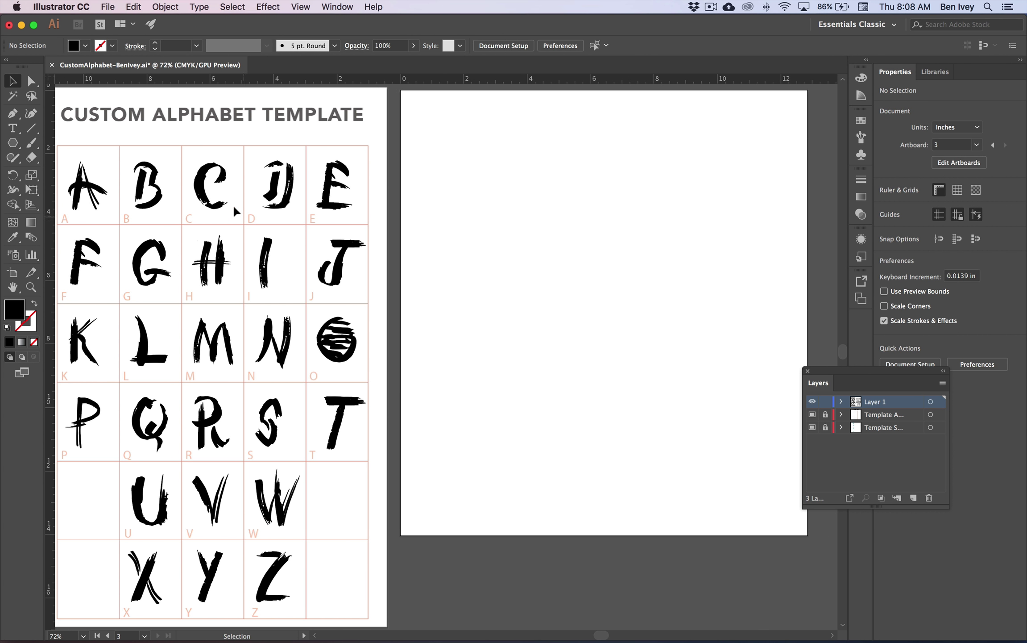
Copy the C, H, O, C, T, A and W letters from the template grid to spell CHOCTAW
{"action": "left_click_drag", "start_coordinate": [213, 192], "coordinate": [510, 195]}
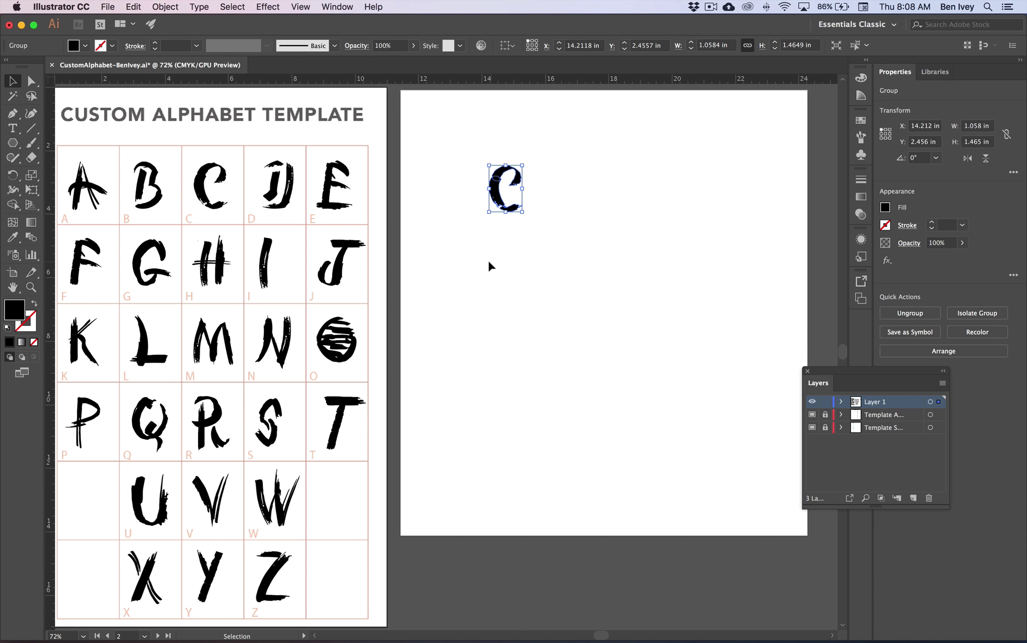
{"action": "left_click_drag", "start_coordinate": [215, 265], "coordinate": [554, 195]}
{"action": "left_click_drag", "start_coordinate": [353, 343], "coordinate": [601, 199]}
{"action": "left_click_drag", "start_coordinate": [190, 194], "coordinate": [604, 205]}
{"action": "left_click_drag", "start_coordinate": [343, 421], "coordinate": [500, 332]}
{"action": "left_click_drag", "start_coordinate": [573, 268], "coordinate": [661, 197]}
{"action": "left_click_drag", "start_coordinate": [97, 191], "coordinate": [711, 208]}
{"action": "left_click_drag", "start_coordinate": [276, 497], "coordinate": [742, 195]}
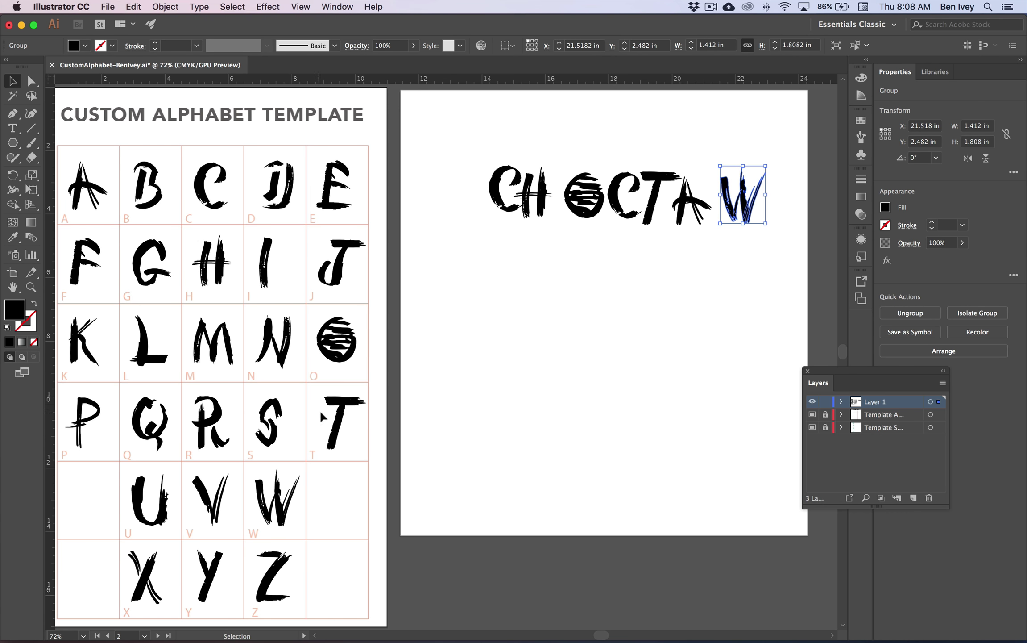
Start the second word below CHOCTAW with copies of the J, A and Z letters
{"action": "left_click_drag", "start_coordinate": [357, 279], "coordinate": [597, 291]}
{"action": "left_click_drag", "start_coordinate": [71, 216], "coordinate": [602, 304]}
{"action": "left_click_drag", "start_coordinate": [278, 575], "coordinate": [676, 271]}
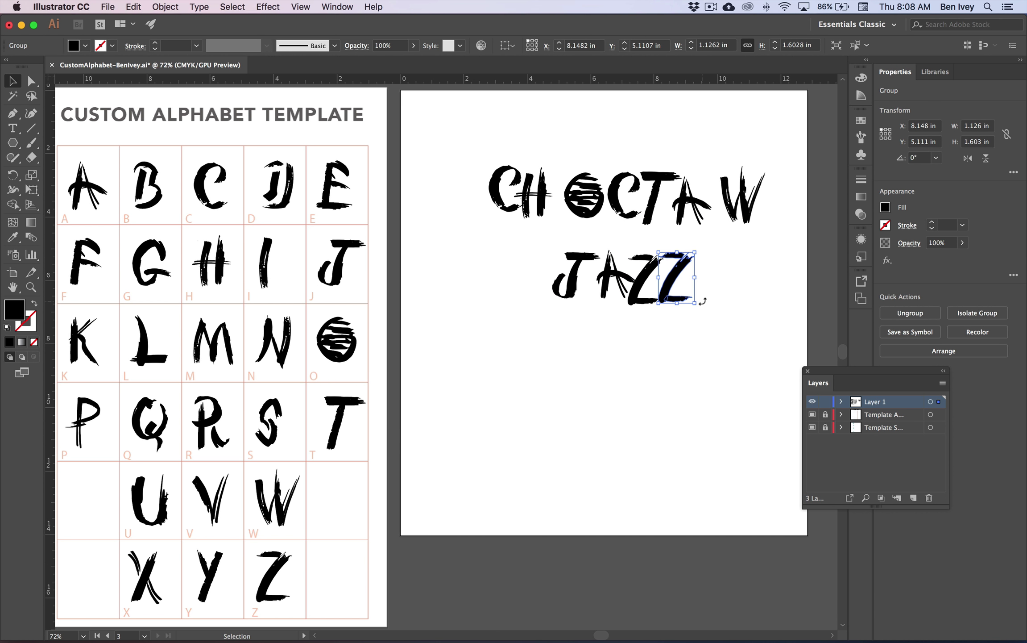
At 100% zoom, pull CHOCTAW's first C, H, O and second C tightly together
{"action": "key", "text": "super+1"}
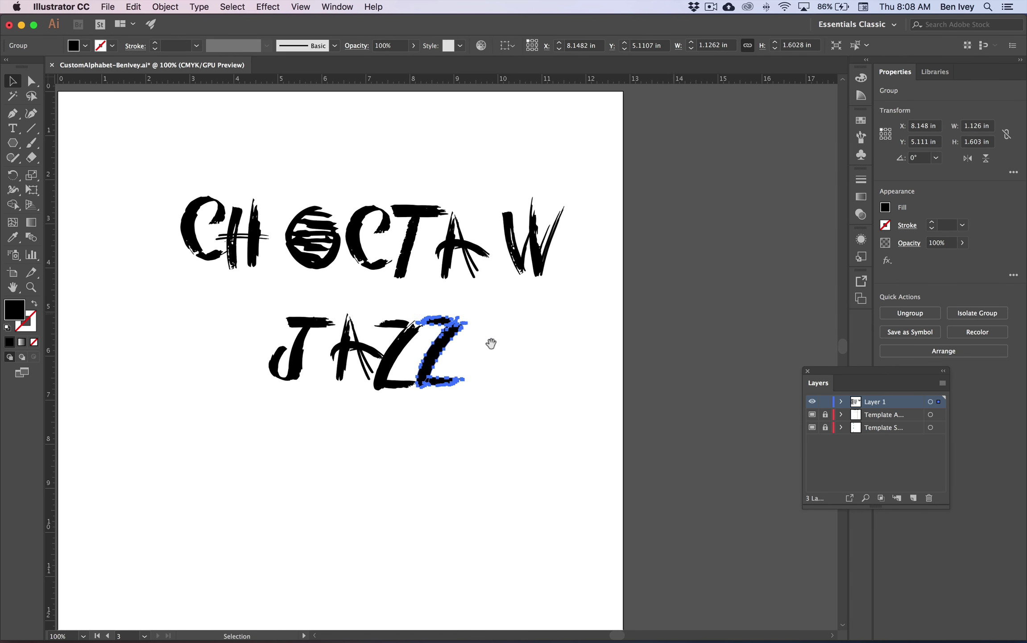
{"action": "scroll", "coordinate": [600, 328], "scroll_direction": "left", "scroll_amount": 5}
{"action": "scroll", "coordinate": [601, 328], "scroll_direction": "down", "scroll_amount": 2}
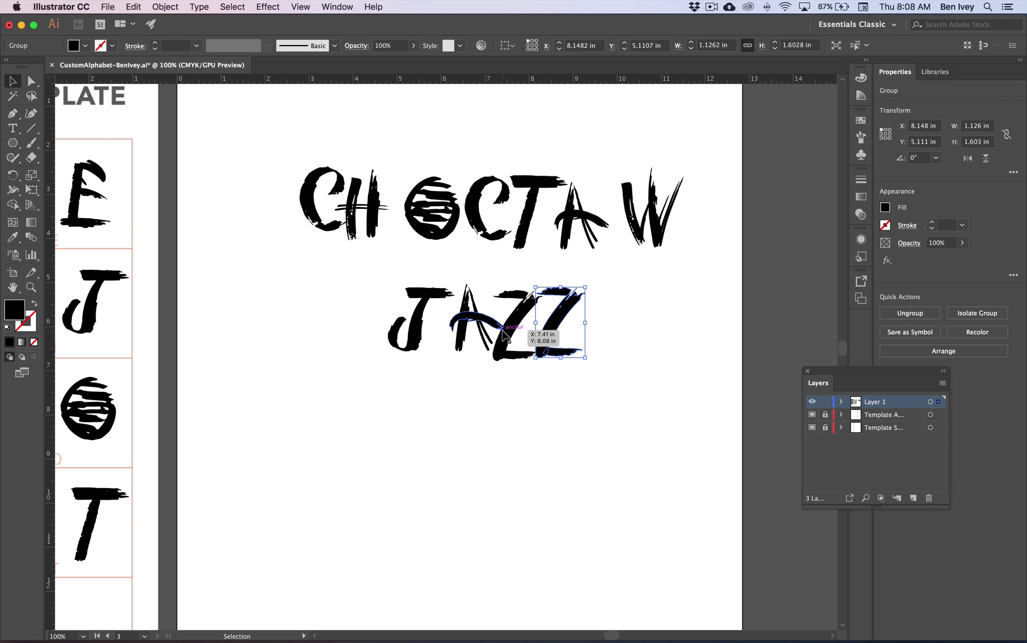
{"action": "left_click_drag", "start_coordinate": [491, 331], "coordinate": [508, 329]}
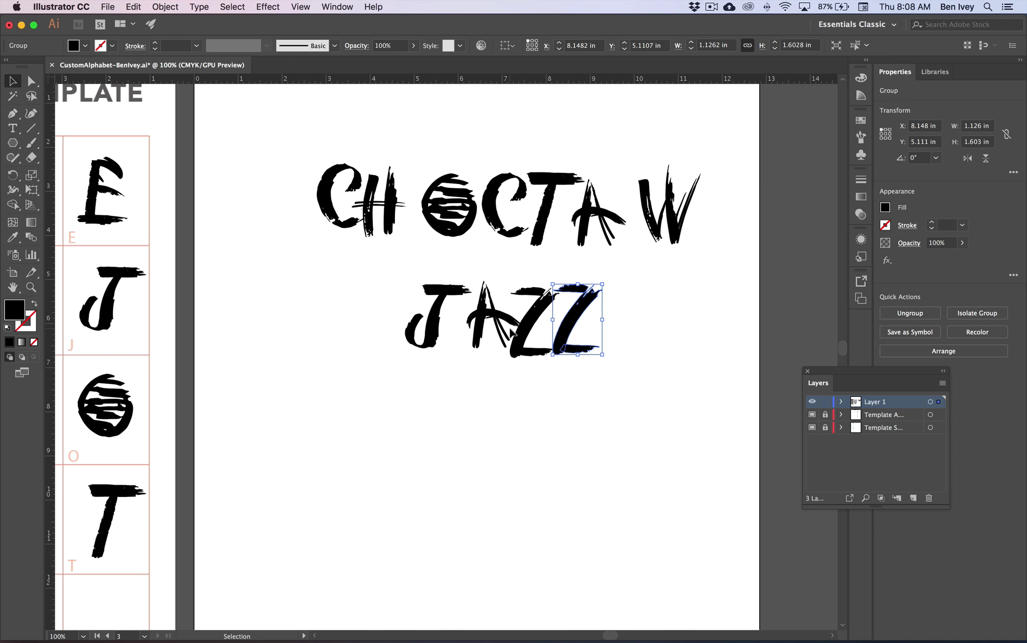
{"action": "left_click", "coordinate": [658, 332]}
{"action": "left_click_drag", "start_coordinate": [352, 215], "coordinate": [362, 169]}
{"action": "left_click_drag", "start_coordinate": [431, 204], "coordinate": [403, 183]}
{"action": "left_click", "coordinate": [457, 247]}
{"action": "left_click_drag", "start_coordinate": [492, 207], "coordinate": [457, 184]}
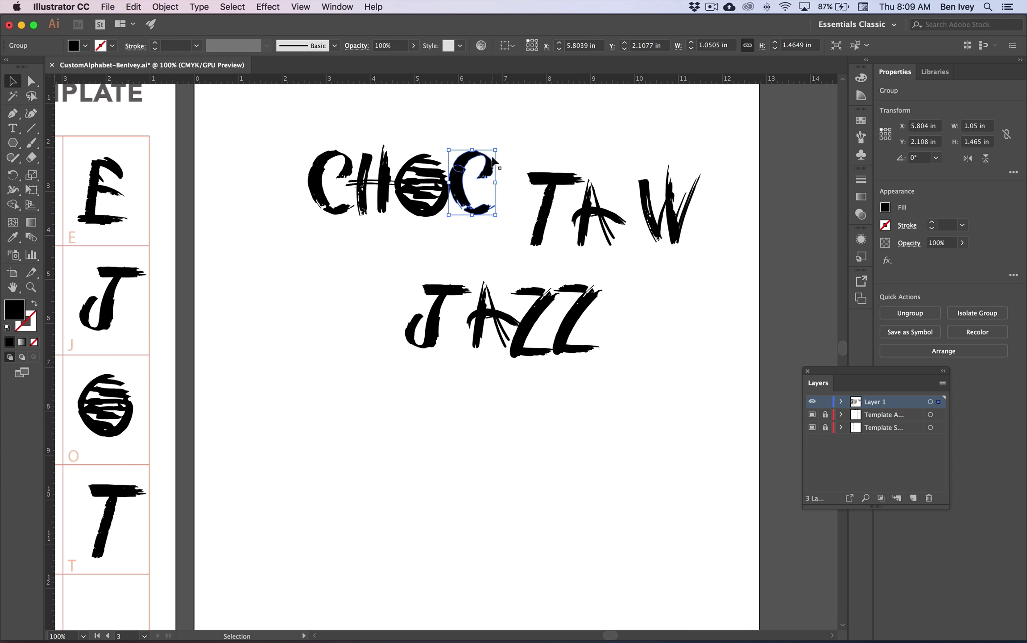
{"action": "left_click", "coordinate": [522, 158]}
Move the T up beside the second C and scale it slightly smaller
{"action": "left_click_drag", "start_coordinate": [542, 207], "coordinate": [511, 167]}
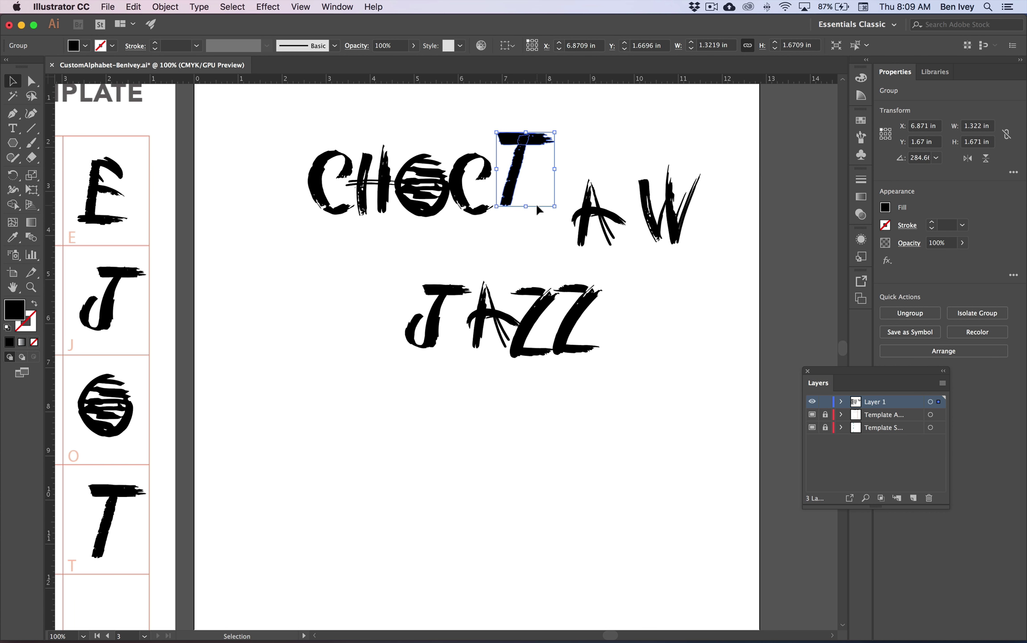
{"action": "left_click", "coordinate": [484, 158]}
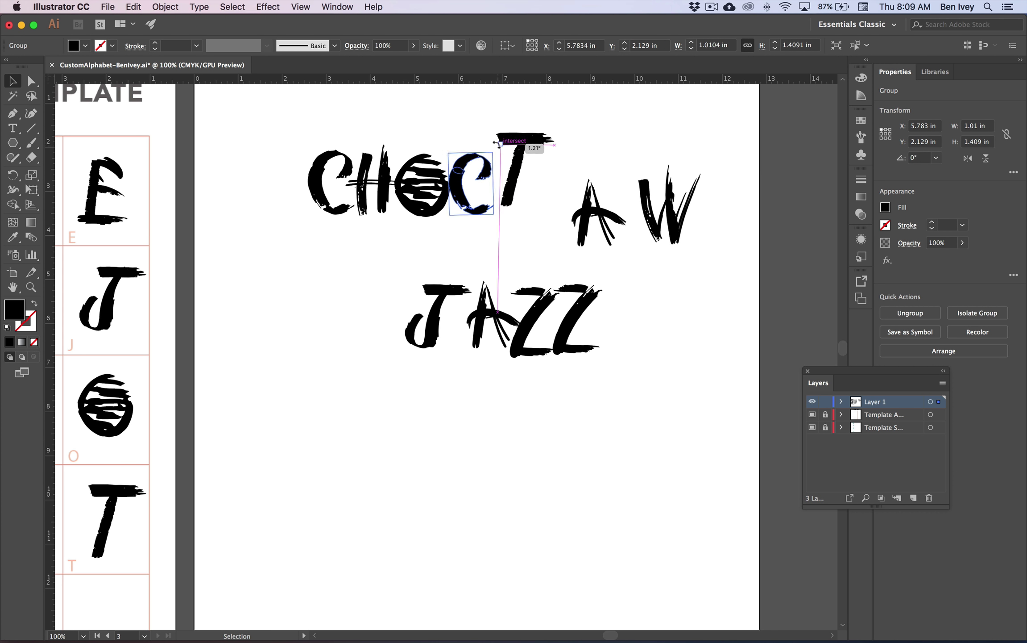
{"action": "left_click", "coordinate": [528, 142]}
{"action": "left_click_drag", "start_coordinate": [554, 132], "coordinate": [547, 139]}
Pull the A and W left against the T, then nudge them slightly right
{"action": "left_click_drag", "start_coordinate": [580, 206], "coordinate": [522, 183]}
{"action": "left_click_drag", "start_coordinate": [662, 204], "coordinate": [575, 192]}
{"action": "left_click", "coordinate": [622, 233]}
{"action": "left_click_drag", "start_coordinate": [622, 234], "coordinate": [557, 198]}
{"action": "key", "text": "Right"}
{"action": "key", "text": "Right"}
{"action": "key", "text": "Right"}
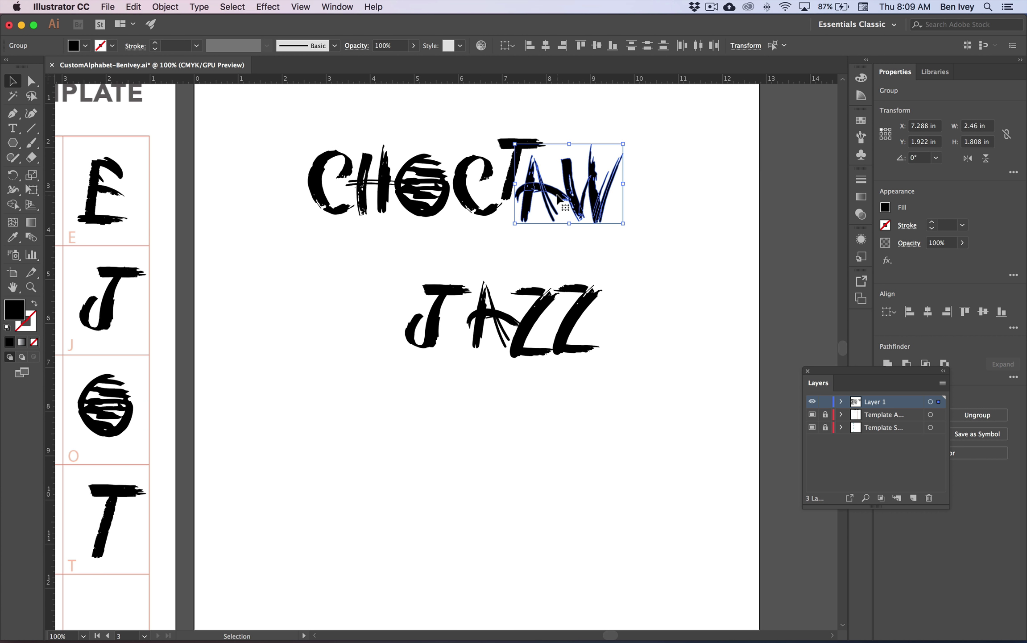
Nudge the T, A and W left and up, and the second C right and down
{"action": "left_click", "coordinate": [513, 163], "text": "shift"}
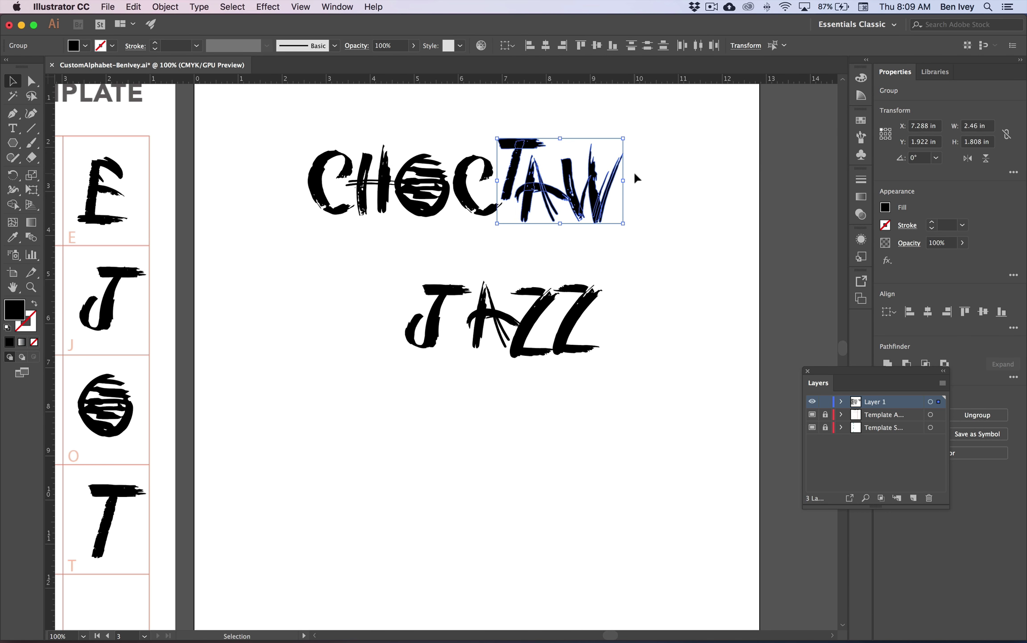
{"action": "key", "text": "Left"}
{"action": "key", "text": "Left"}
{"action": "key", "text": "Left"}
{"action": "key", "text": "Left"}
{"action": "key", "text": "Left"}
{"action": "key", "text": "Up"}
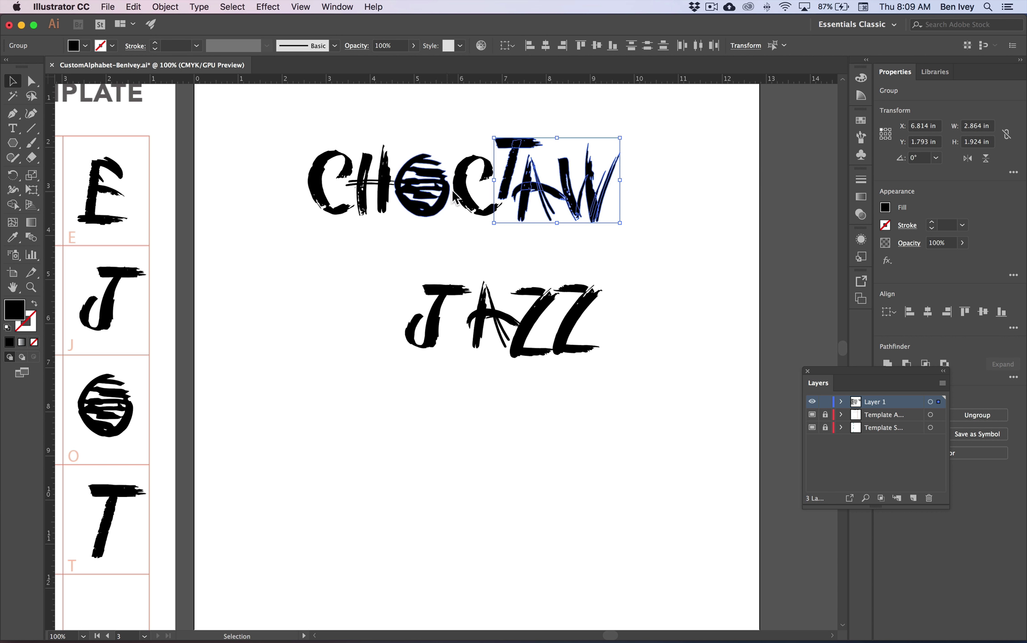
{"action": "left_click", "coordinate": [463, 193]}
{"action": "key", "text": "Right"}
{"action": "key", "text": "Right"}
{"action": "key", "text": "Right"}
{"action": "key", "text": "Down"}
{"action": "key", "text": "Down"}
{"action": "key", "text": "Down"}
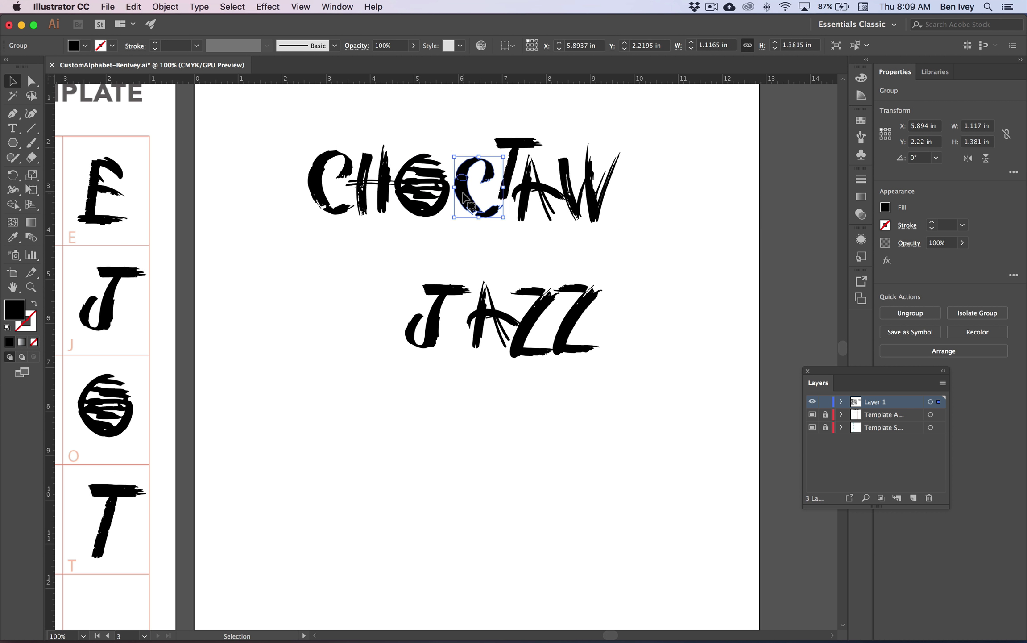
{"action": "left_click", "coordinate": [611, 232]}
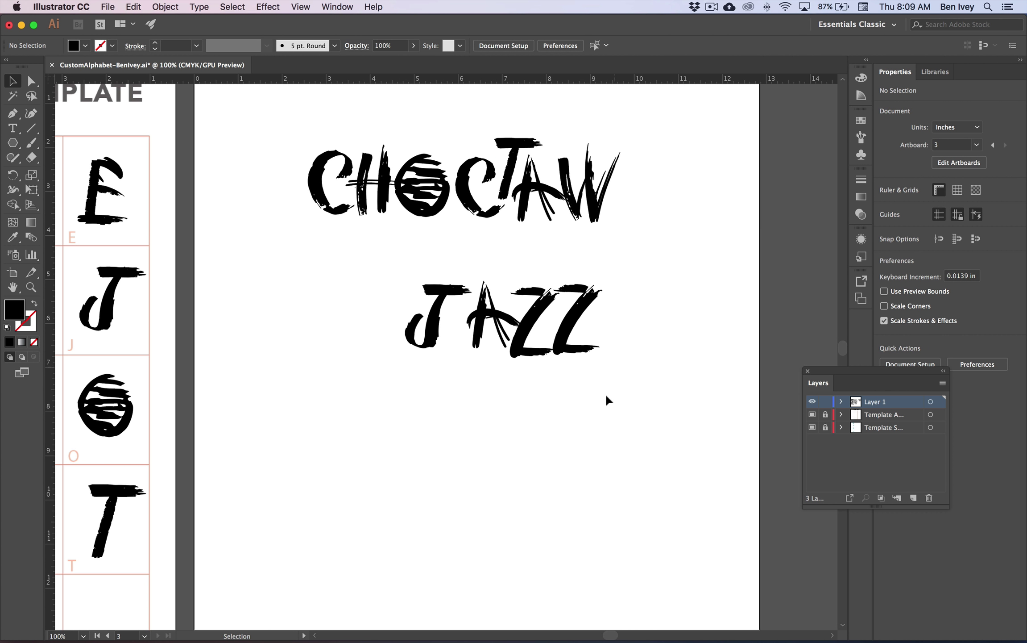
Scale the JAZZ word up and move it closer under CHOCTAW
{"action": "left_click_drag", "start_coordinate": [383, 279], "coordinate": [605, 397]}
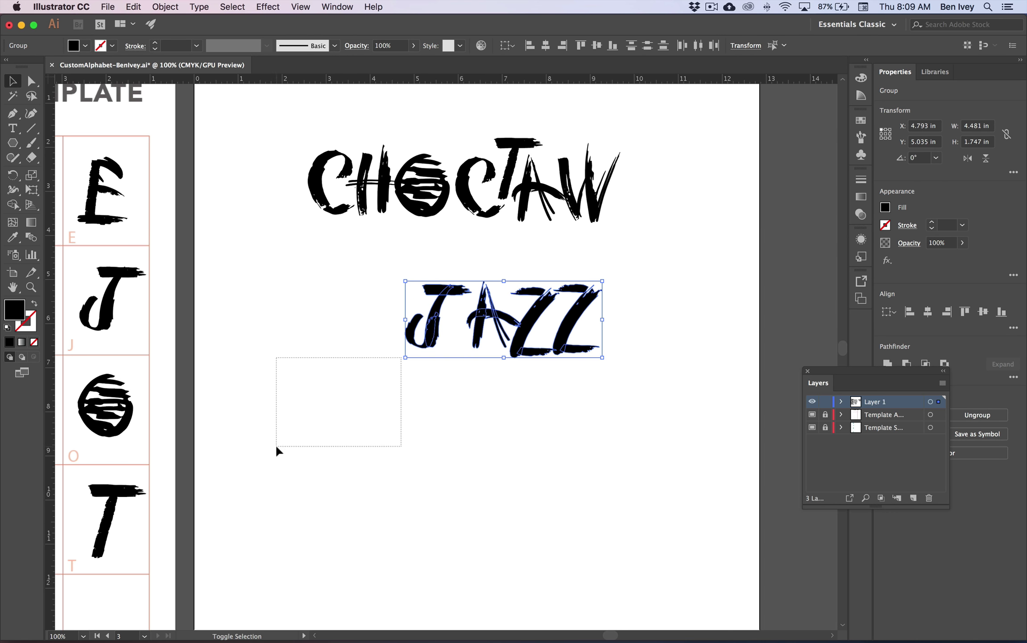
{"action": "left_click_drag", "start_coordinate": [405, 359], "coordinate": [259, 414]}
{"action": "left_click_drag", "start_coordinate": [305, 347], "coordinate": [339, 292]}
Pack the A and both Zs tightly, shrink the first Z slightly and position the tall final Z
{"action": "left_click_drag", "start_coordinate": [418, 284], "coordinate": [379, 298]}
{"action": "left_click_drag", "start_coordinate": [506, 311], "coordinate": [467, 312]}
{"action": "left_click_drag", "start_coordinate": [580, 286], "coordinate": [554, 294]}
{"action": "left_click", "coordinate": [509, 263]}
{"action": "left_click_drag", "start_coordinate": [513, 247], "coordinate": [523, 270]}
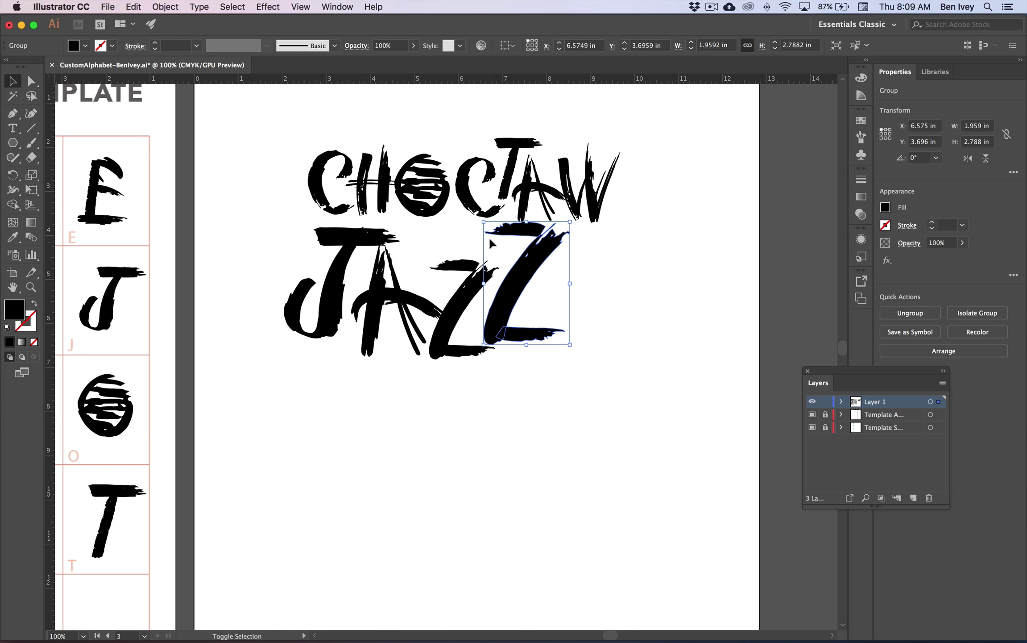
{"action": "left_click_drag", "start_coordinate": [517, 286], "coordinate": [540, 297]}
{"action": "left_click", "coordinate": [592, 321]}
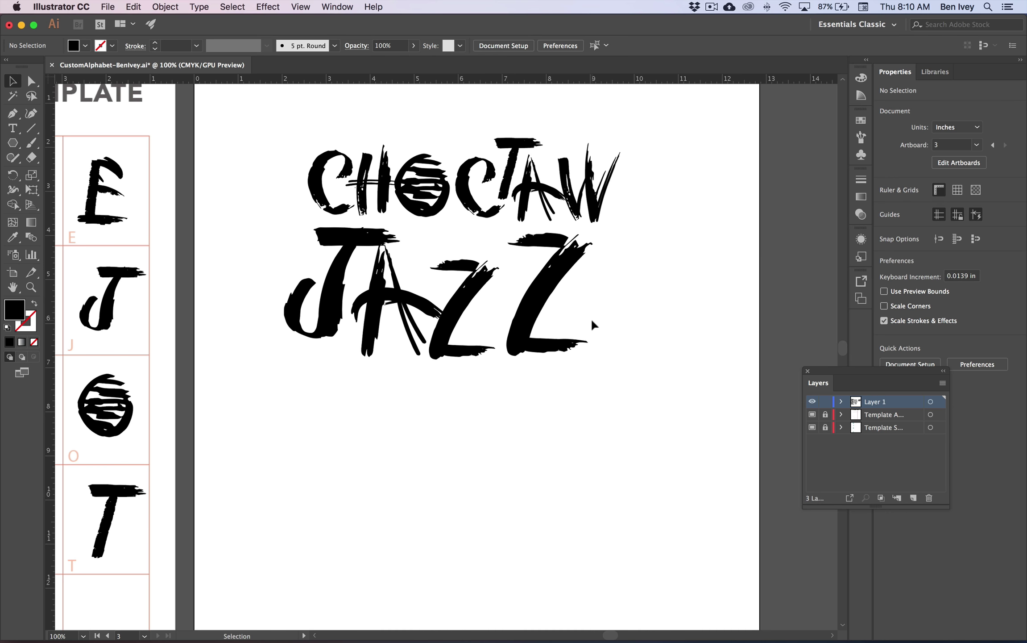
{"action": "left_click", "coordinate": [553, 283]}
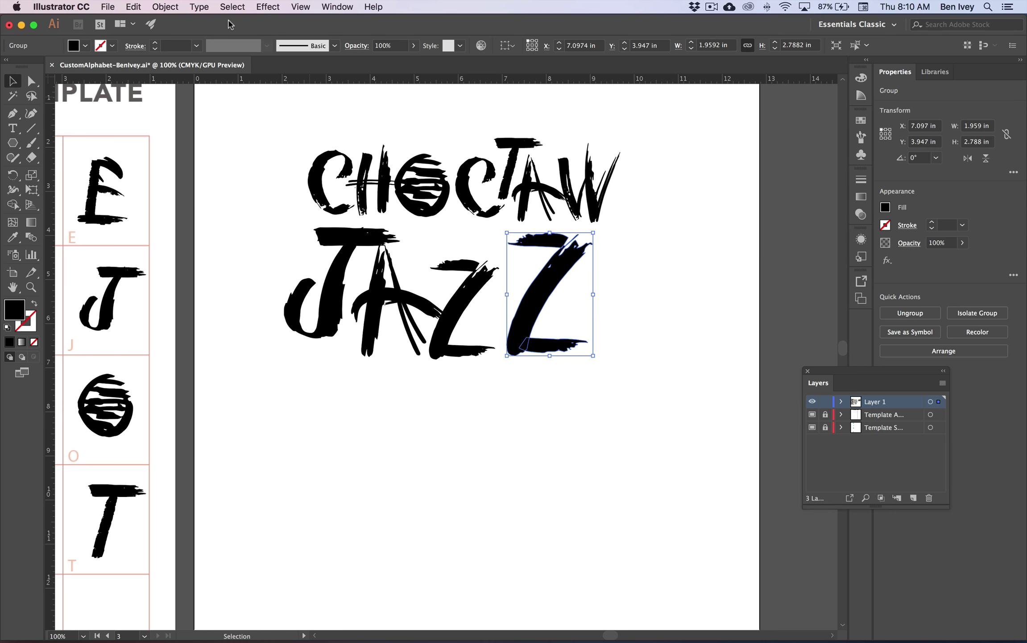
Ungroup the final Z and tilt its bottom stroke, nudging it slightly up
{"action": "left_click", "coordinate": [165, 6]}
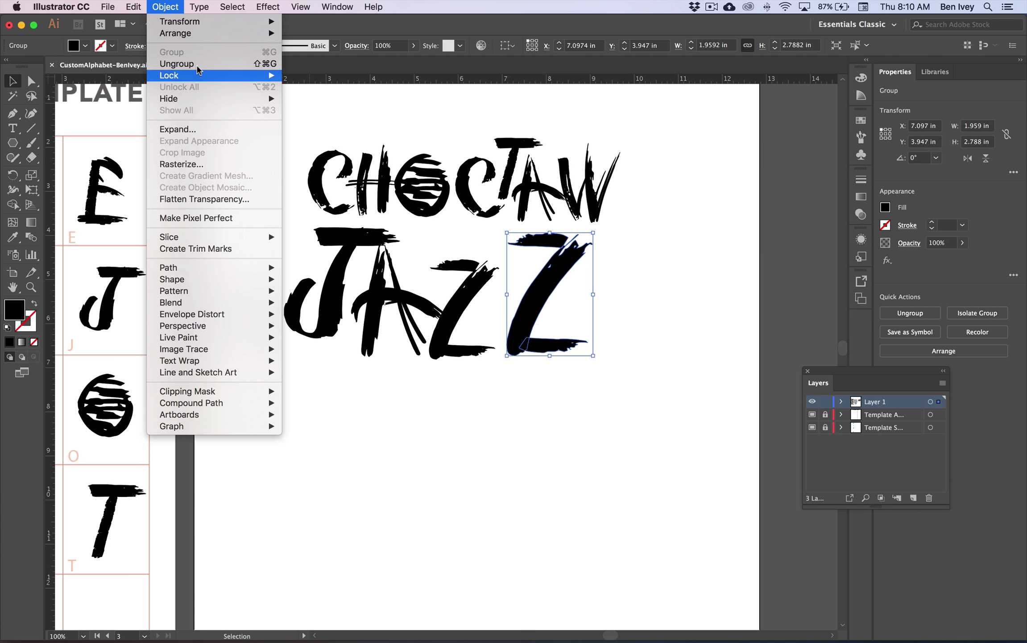
{"action": "left_click", "coordinate": [177, 63]}
{"action": "left_click", "coordinate": [685, 280]}
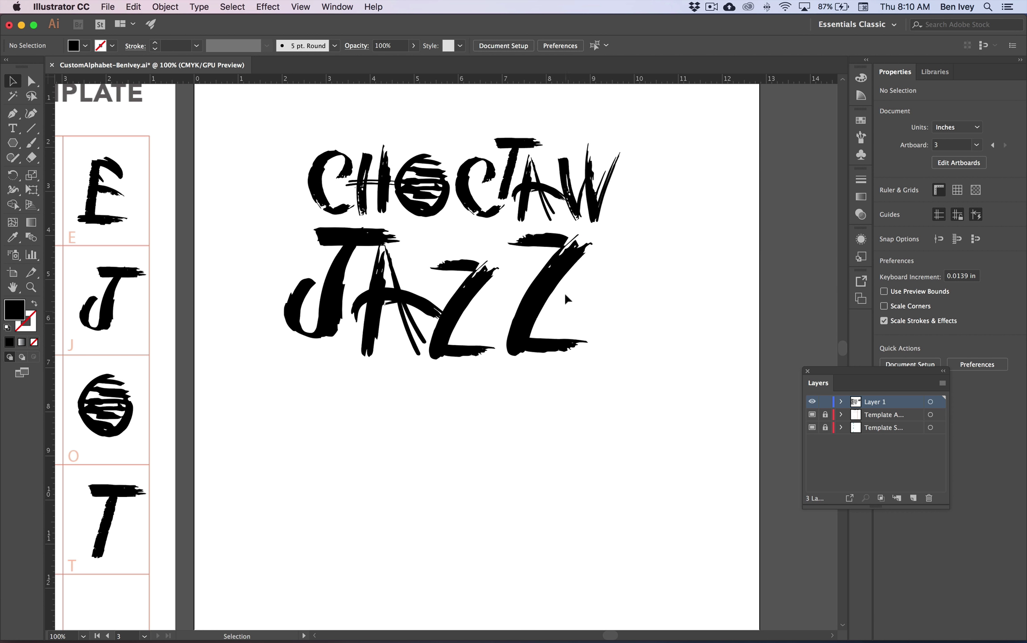
{"action": "left_click", "coordinate": [586, 335]}
{"action": "mouse_move", "coordinate": [590, 338]}
{"action": "left_mouse_down"}
{"action": "mouse_move", "coordinate": [522, 294]}
{"action": "mouse_move", "coordinate": [466, 349]}
{"action": "left_mouse_up"}
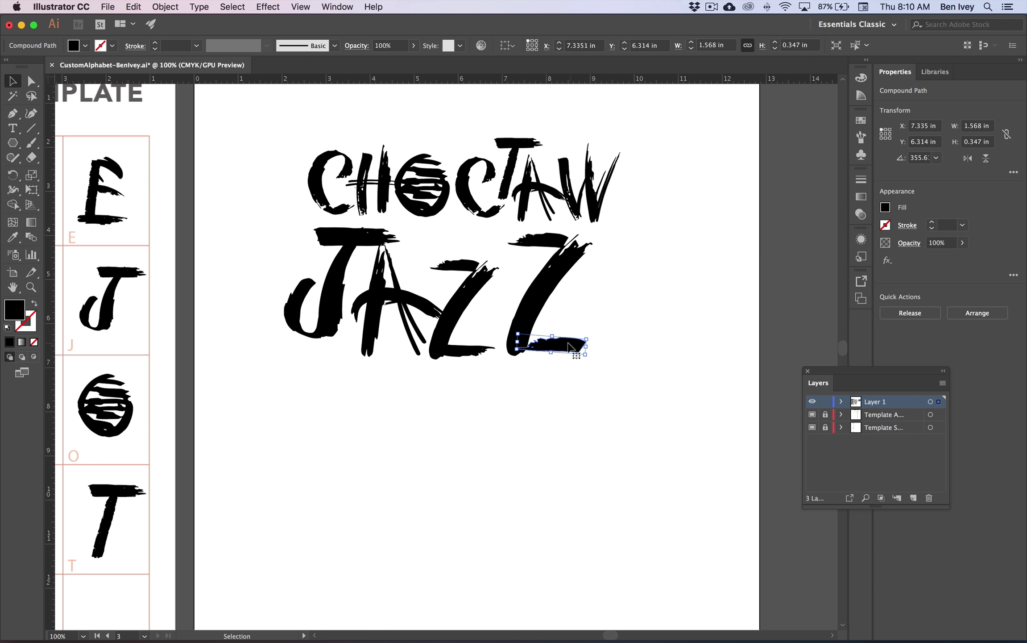
{"action": "left_click_drag", "start_coordinate": [580, 346], "coordinate": [578, 342]}
{"action": "left_click", "coordinate": [601, 317]}
Rotate the Z's top stroke and reposition it as a bar above the Zs
{"action": "left_click", "coordinate": [540, 242]}
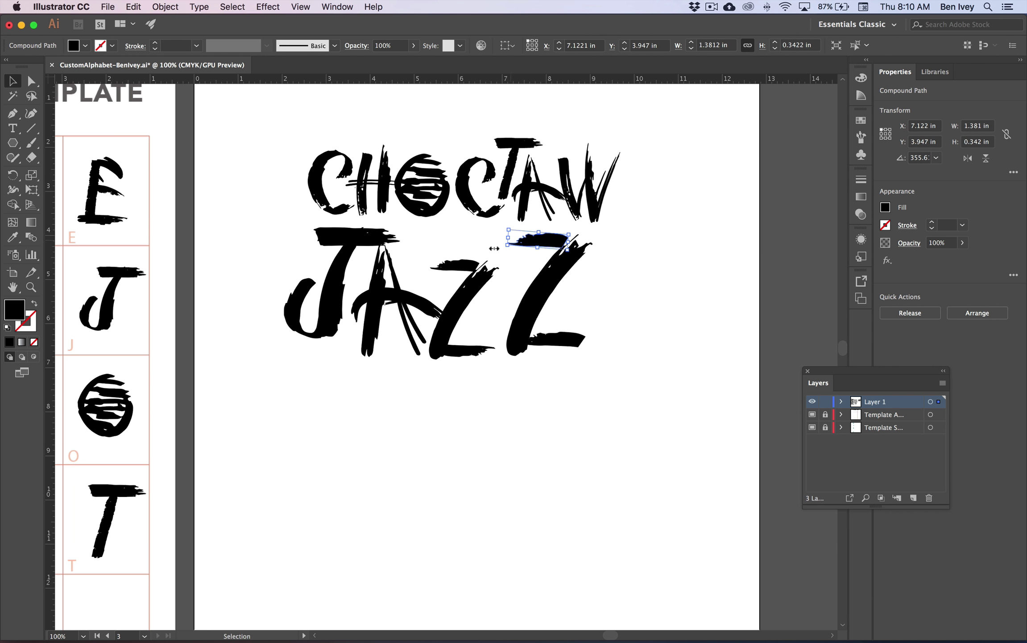
{"action": "mouse_move", "coordinate": [502, 248]}
{"action": "left_mouse_down"}
{"action": "mouse_move", "coordinate": [600, 268]}
{"action": "mouse_move", "coordinate": [620, 222]}
{"action": "mouse_move", "coordinate": [470, 246]}
{"action": "left_mouse_up"}
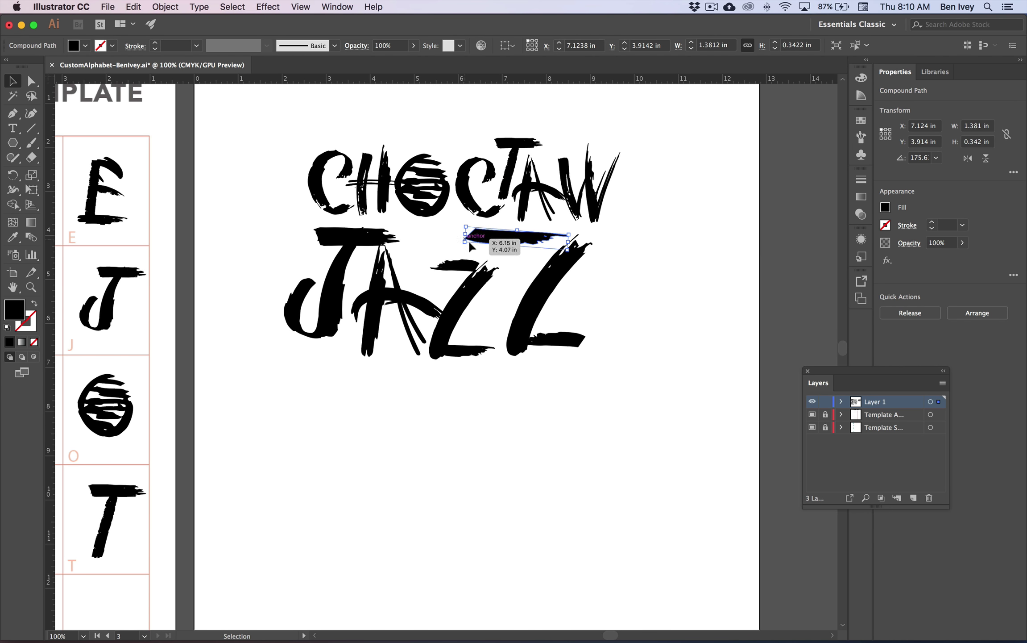
{"action": "left_click", "coordinate": [517, 268]}
{"action": "scroll", "coordinate": [517, 267], "scroll_direction": "left", "scroll_amount": 15}
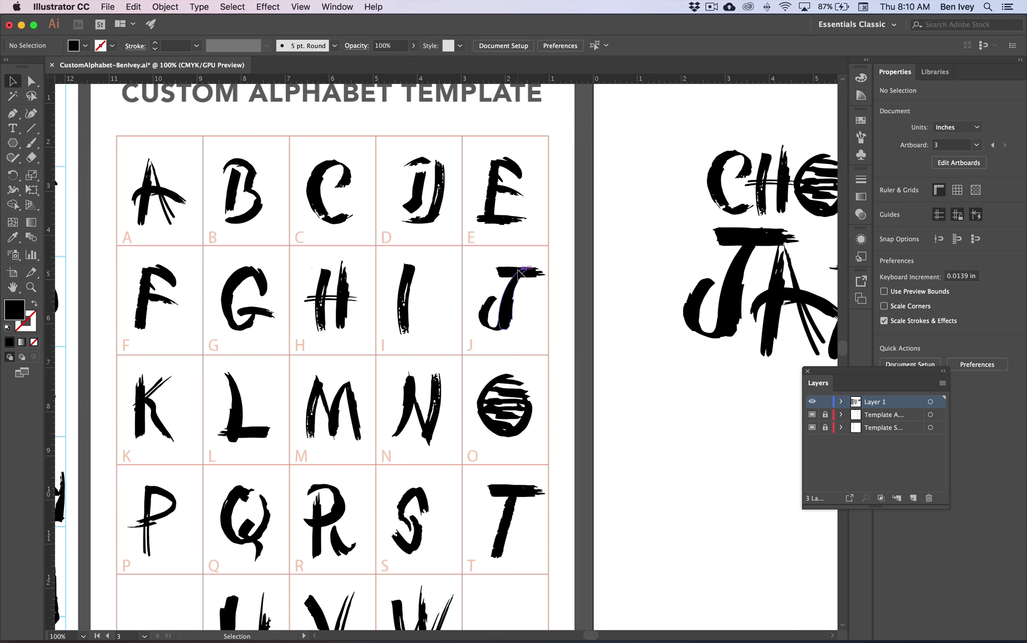
Bring a loose vertical brush stroke onto JAZZ, rotated to lie horizontal
{"action": "scroll", "coordinate": [519, 273], "scroll_direction": "left", "scroll_amount": 10}
{"action": "scroll", "coordinate": [519, 274], "scroll_direction": "down", "scroll_amount": 3}
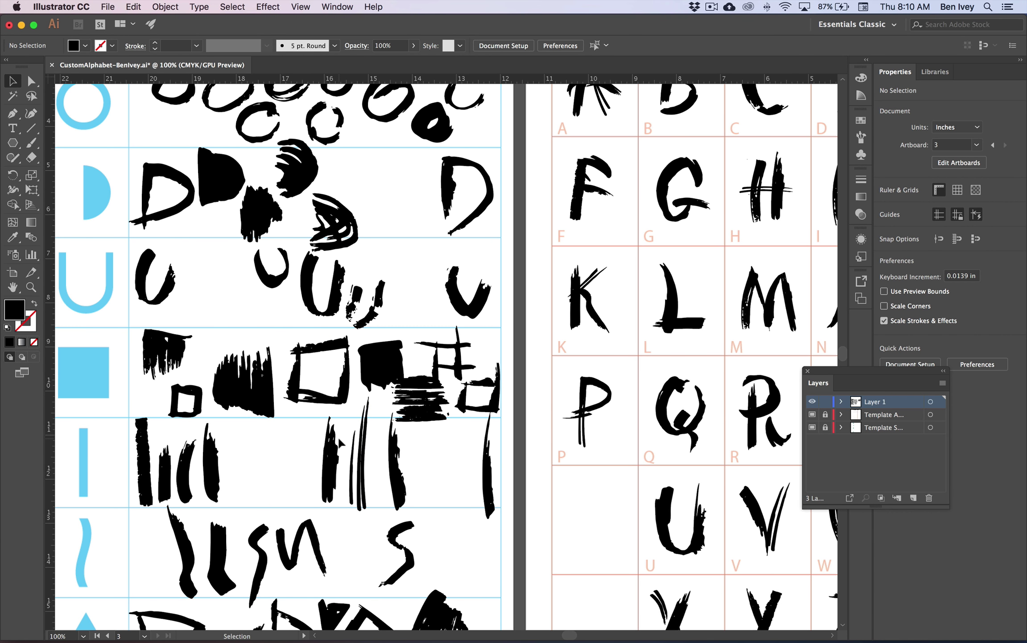
{"action": "left_click", "coordinate": [403, 486]}
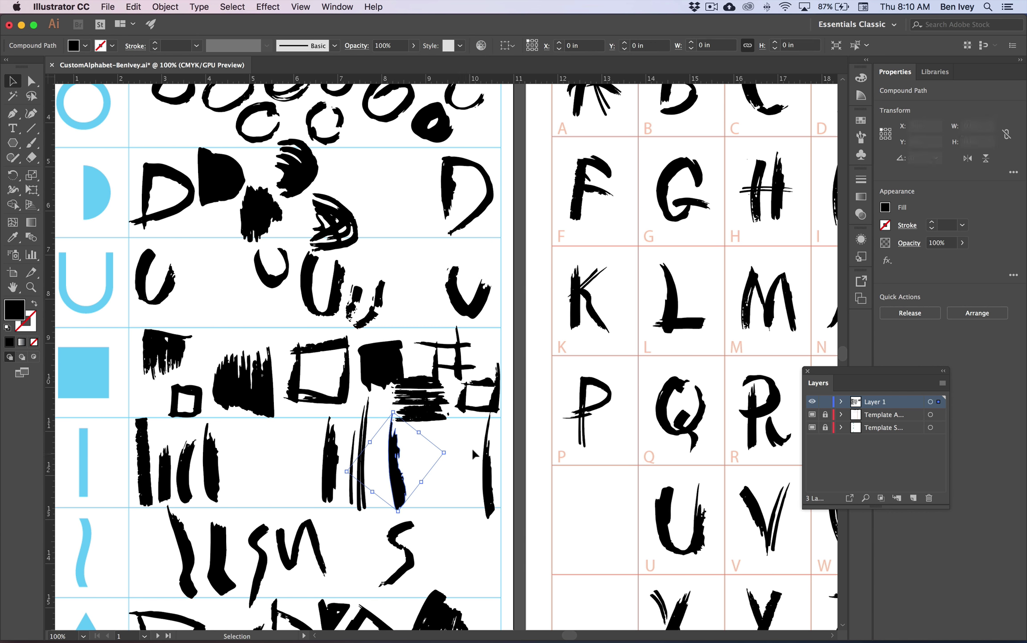
{"action": "scroll", "coordinate": [473, 446], "scroll_direction": "right", "scroll_amount": 10}
{"action": "scroll", "coordinate": [472, 446], "scroll_direction": "right", "scroll_amount": 15}
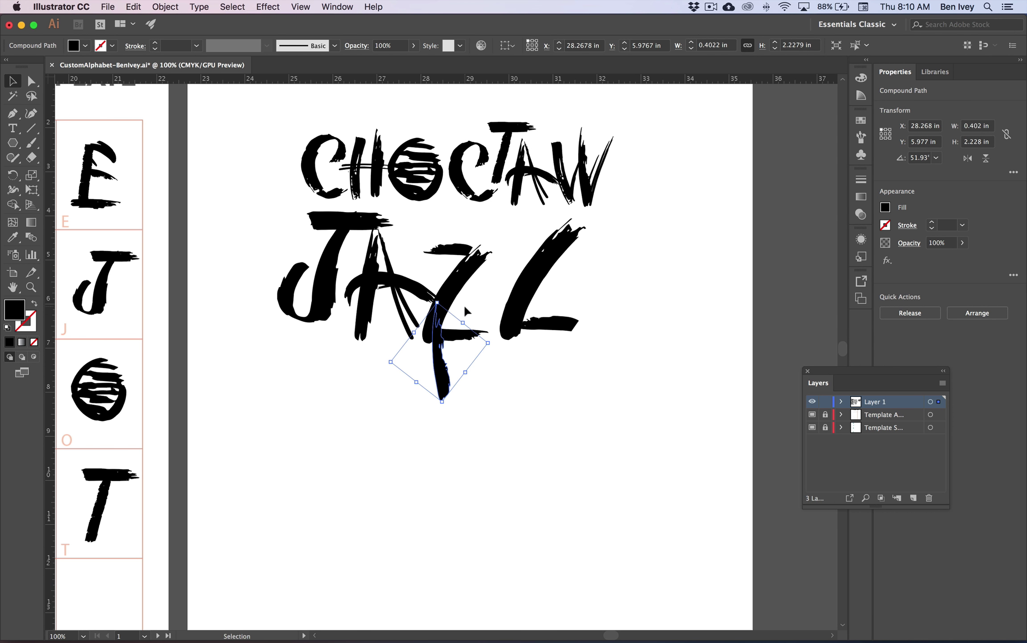
{"action": "left_click_drag", "start_coordinate": [464, 315], "coordinate": [487, 382]}
{"action": "mouse_move", "coordinate": [447, 346]}
{"action": "left_mouse_down"}
{"action": "mouse_move", "coordinate": [475, 311]}
{"action": "mouse_move", "coordinate": [482, 274]}
{"action": "mouse_move", "coordinate": [600, 224]}
{"action": "mouse_move", "coordinate": [479, 219]}
{"action": "mouse_move", "coordinate": [490, 229]}
{"action": "left_mouse_up"}
Shift the final Z left and scale it down to 1.754 × 2.464 in
{"action": "left_click_drag", "start_coordinate": [540, 291], "coordinate": [511, 280]}
{"action": "mouse_move", "coordinate": [561, 327]}
{"action": "left_mouse_down"}
{"action": "mouse_move", "coordinate": [575, 323]}
{"action": "mouse_move", "coordinate": [551, 316]}
{"action": "left_mouse_up"}
{"action": "left_click_drag", "start_coordinate": [507, 279], "coordinate": [516, 289]}
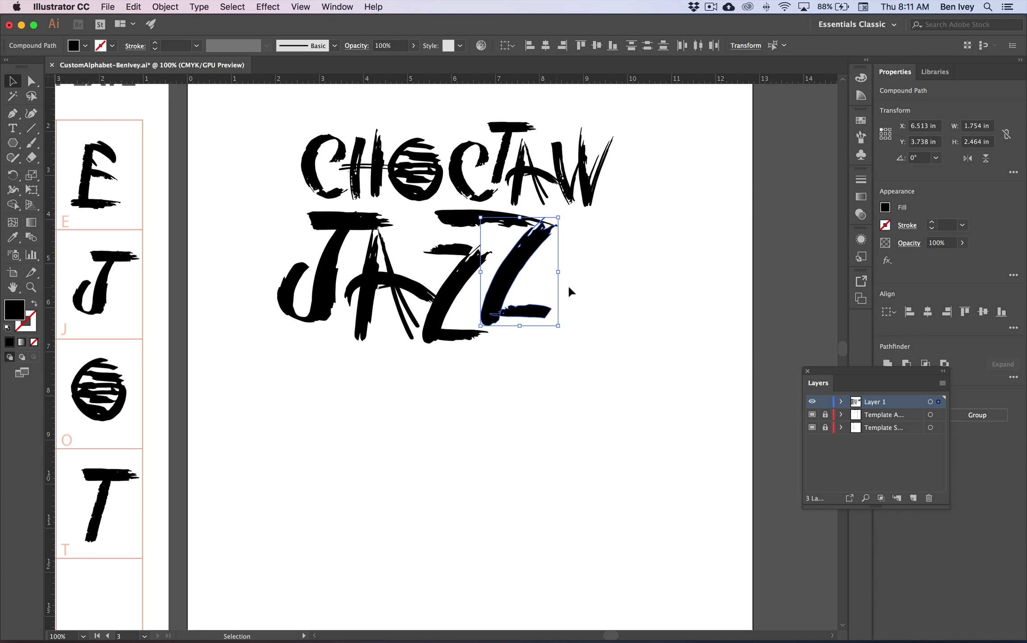
Delete the two right legs of the A in JAZZ using Direct Selection
{"action": "left_click", "coordinate": [604, 320]}
{"action": "left_click", "coordinate": [458, 292]}
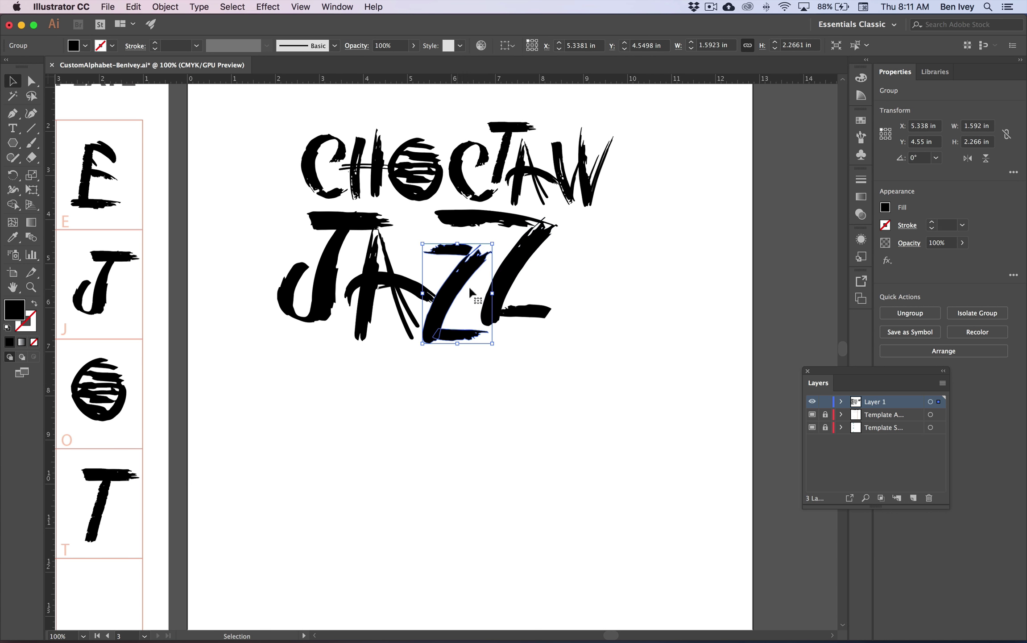
{"action": "left_click", "coordinate": [375, 267]}
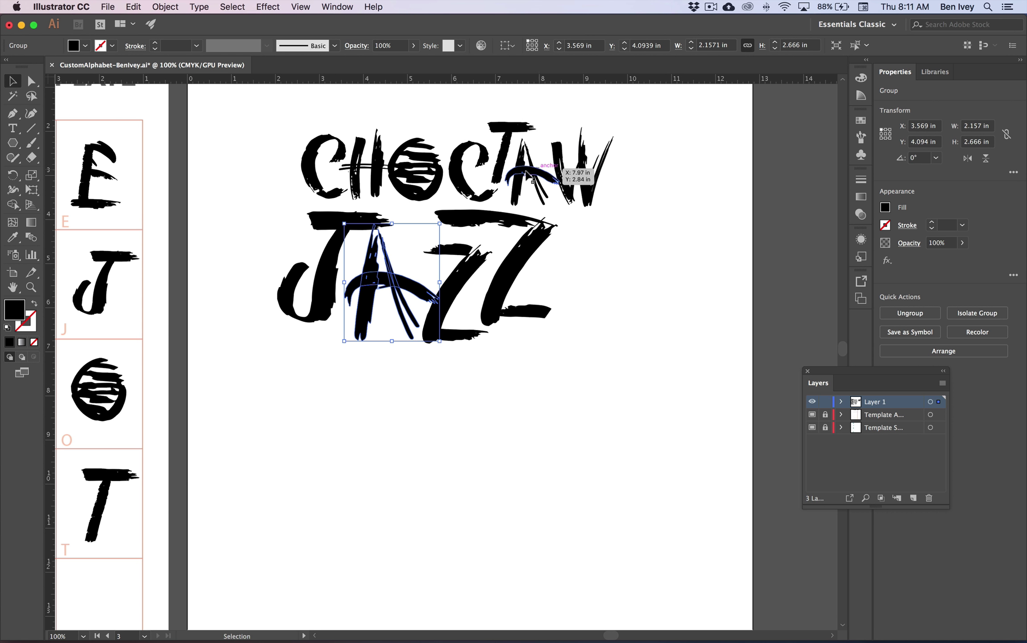
{"action": "left_click", "coordinate": [600, 312]}
{"action": "left_click", "coordinate": [419, 292]}
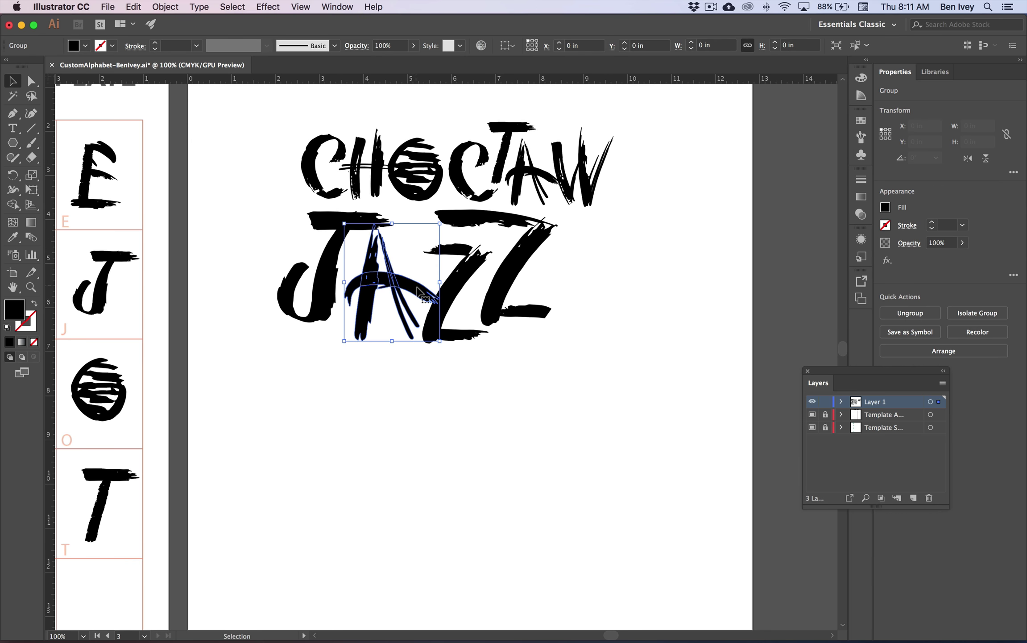
{"action": "key", "text": "a"}
{"action": "left_click", "coordinate": [413, 363]}
{"action": "left_click", "coordinate": [409, 307]}
{"action": "key", "text": "Delete"}
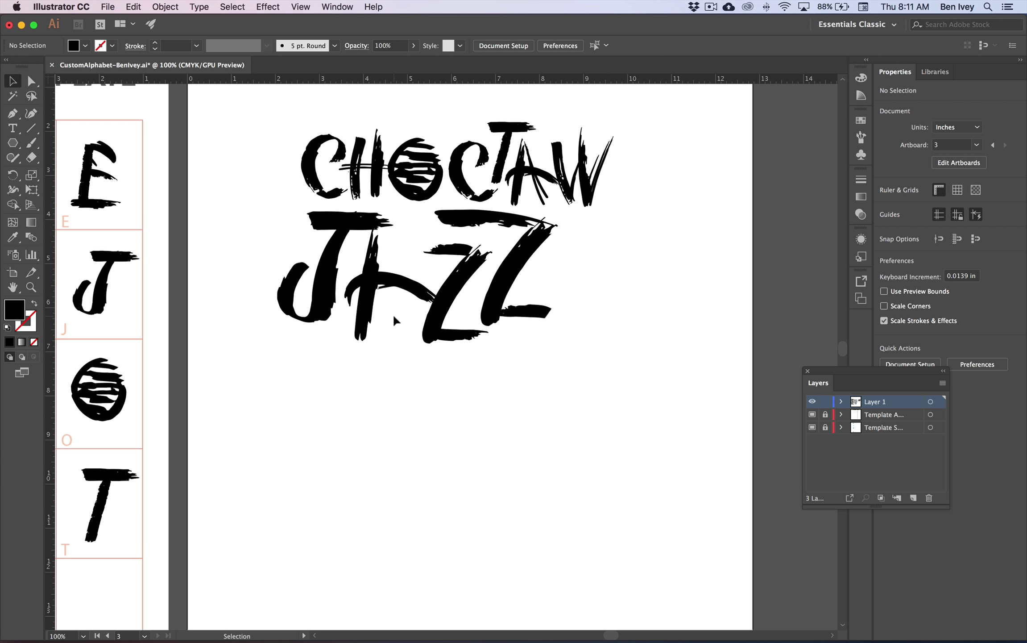
Paste a vertical brush stroke from the marks sheet into the A as its new leg
{"action": "scroll", "coordinate": [396, 318], "scroll_direction": "left", "scroll_amount": 15}
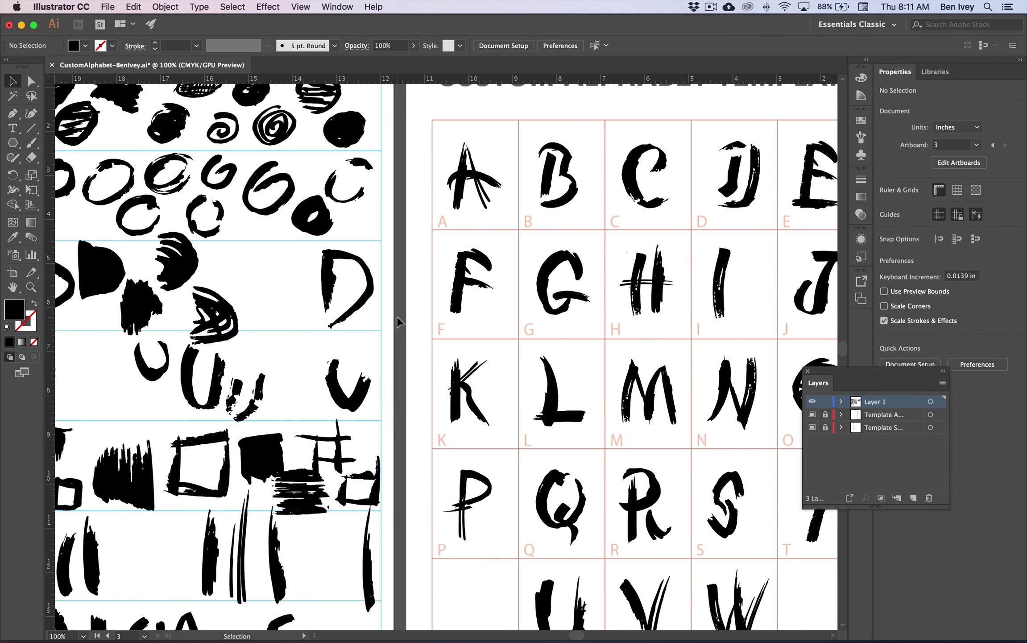
{"action": "scroll", "coordinate": [396, 316], "scroll_direction": "left", "scroll_amount": 5}
{"action": "scroll", "coordinate": [396, 316], "scroll_direction": "down", "scroll_amount": 4}
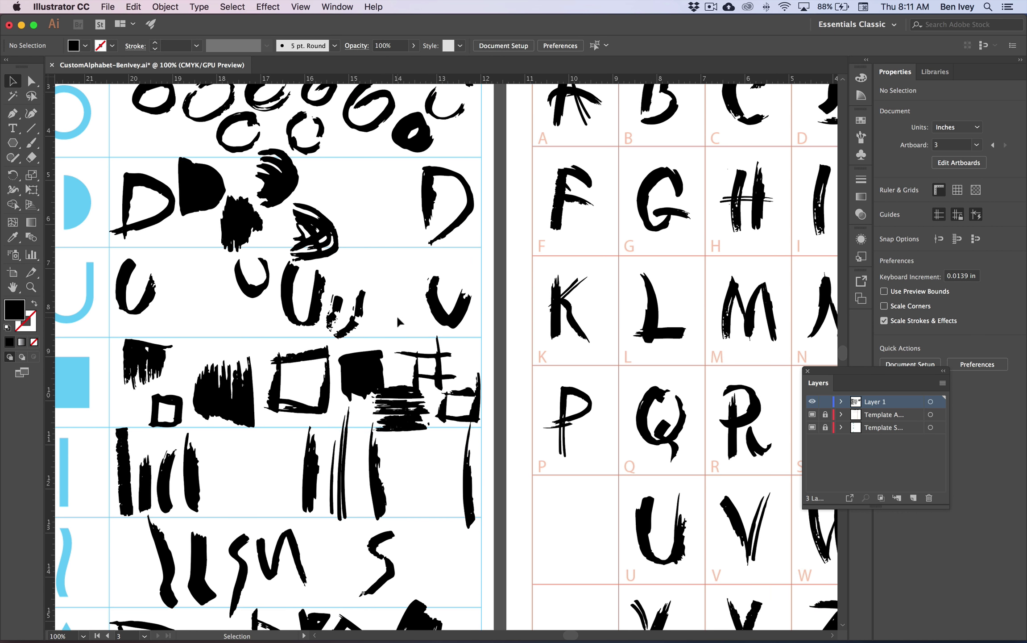
{"action": "left_click", "coordinate": [120, 460]}
{"action": "scroll", "coordinate": [332, 444], "scroll_direction": "right", "scroll_amount": 10}
{"action": "scroll", "coordinate": [332, 443], "scroll_direction": "right", "scroll_amount": 15}
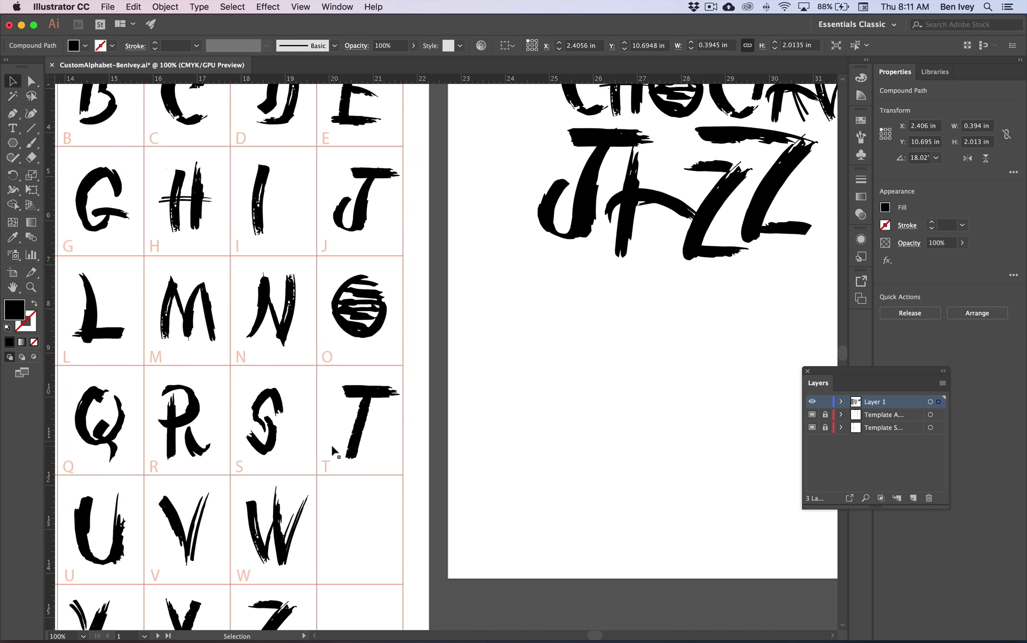
{"action": "key", "text": "super+v"}
{"action": "mouse_move", "coordinate": [441, 349]}
{"action": "left_mouse_down"}
{"action": "mouse_move", "coordinate": [476, 326]}
{"action": "mouse_move", "coordinate": [564, 206]}
{"action": "left_mouse_up"}
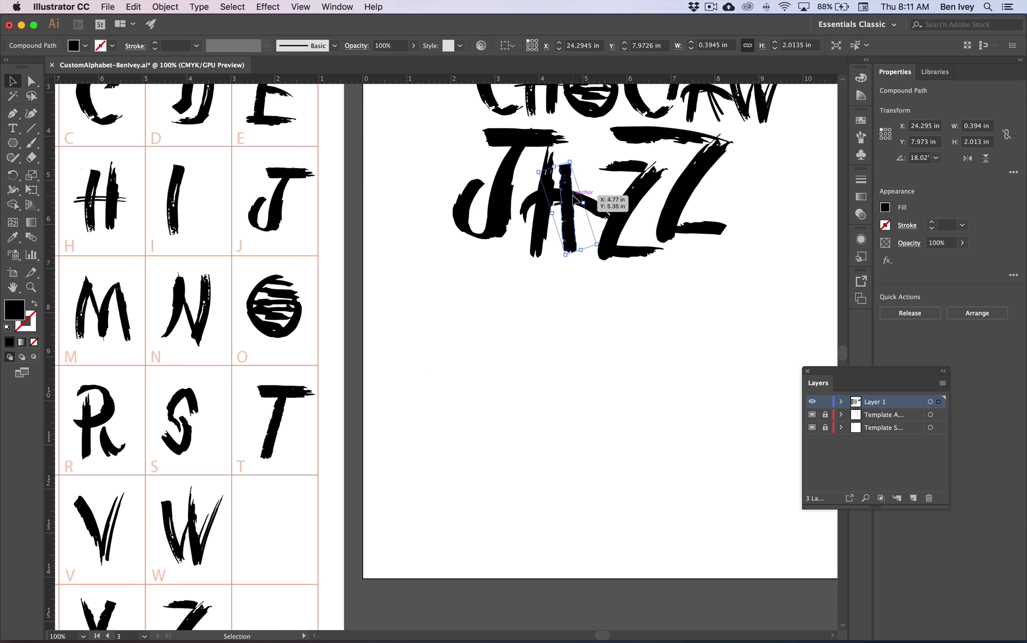
{"action": "scroll", "coordinate": [481, 235], "scroll_direction": "up", "scroll_amount": 4}
{"action": "scroll", "coordinate": [481, 236], "scroll_direction": "right", "scroll_amount": 5}
{"action": "left_click_drag", "start_coordinate": [483, 231], "coordinate": [475, 220]}
{"action": "left_click", "coordinate": [511, 357]}
Shift the J's top bar into a new position
{"action": "scroll", "coordinate": [512, 356], "scroll_direction": "up", "scroll_amount": 3}
{"action": "scroll", "coordinate": [511, 357], "scroll_direction": "right", "scroll_amount": 4}
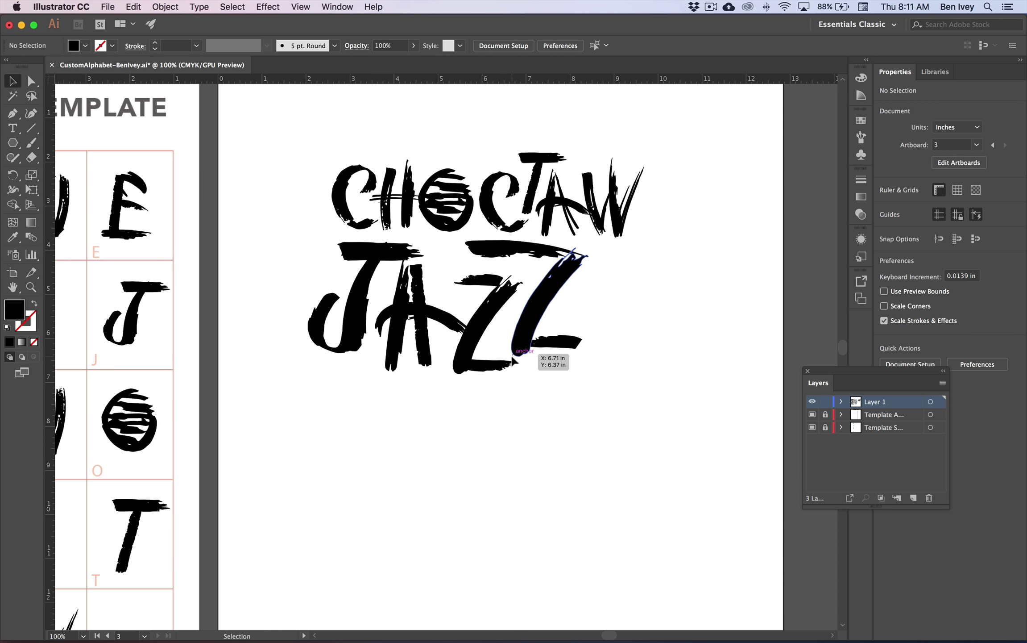
{"action": "left_click", "coordinate": [344, 270]}
{"action": "mouse_move", "coordinate": [412, 253]}
{"action": "left_mouse_down"}
{"action": "mouse_move", "coordinate": [480, 238]}
{"action": "mouse_move", "coordinate": [417, 252]}
{"action": "left_mouse_up"}
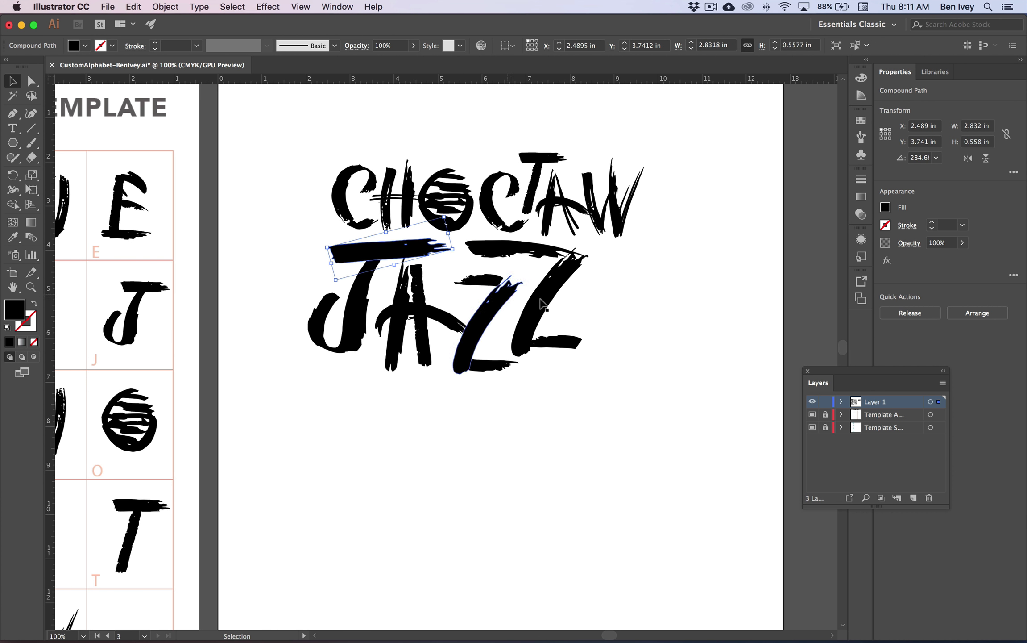
Scale the whole JAZZ word up to about 7.06 in wide
{"action": "left_click_drag", "start_coordinate": [619, 401], "coordinate": [312, 313]}
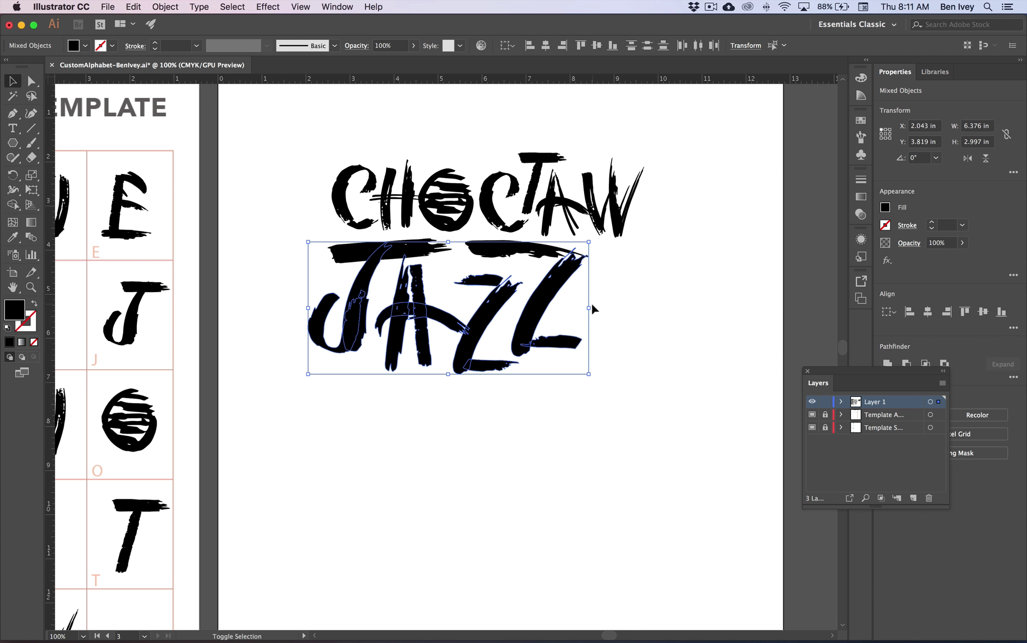
{"action": "left_click_drag", "start_coordinate": [590, 374], "coordinate": [359, 256]}
{"action": "key", "text": "cmd+z"}
{"action": "left_click_drag", "start_coordinate": [590, 370], "coordinate": [620, 389]}
{"action": "left_click", "coordinate": [671, 353]}
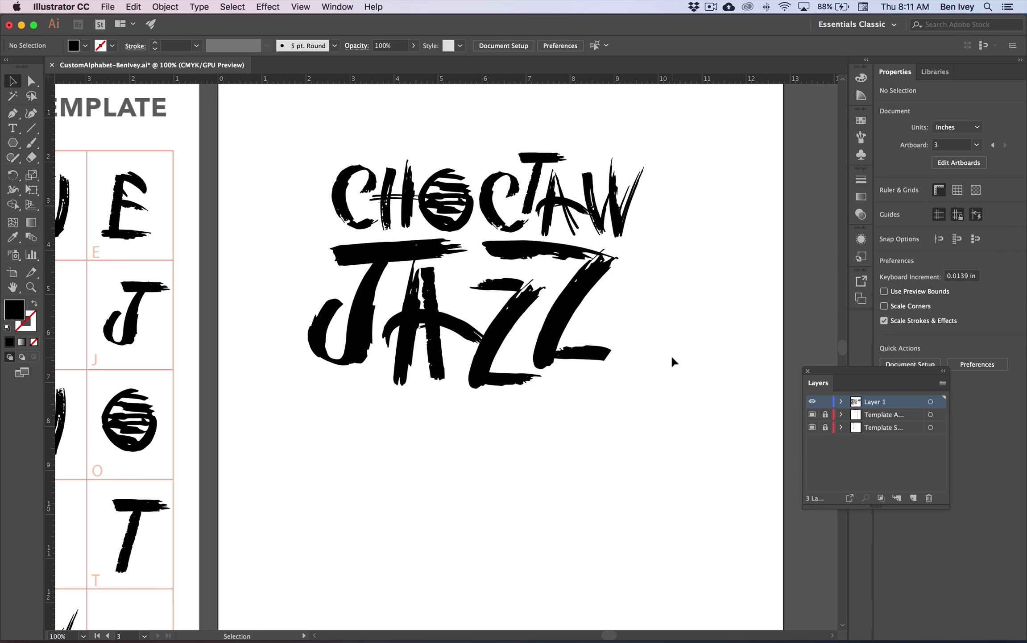
{"action": "scroll", "coordinate": [670, 354], "scroll_direction": "right", "scroll_amount": 3}
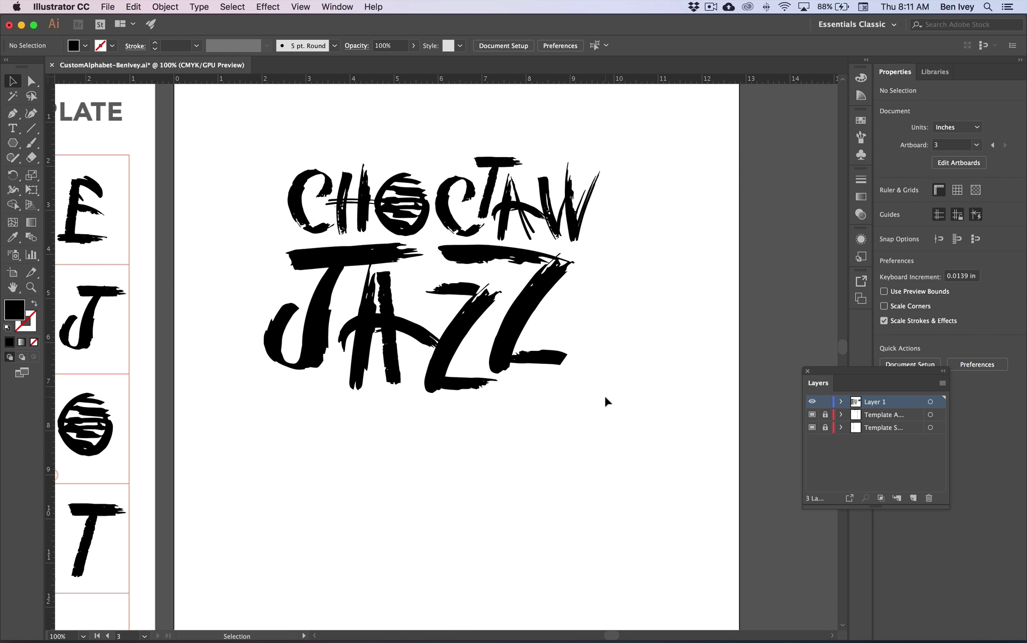
Lower the J of JAZZ slightly together with its hook and inner shape
{"action": "left_click", "coordinate": [304, 363]}
{"action": "left_click_drag", "start_coordinate": [252, 326], "coordinate": [321, 389]}
{"action": "left_click", "coordinate": [582, 444]}
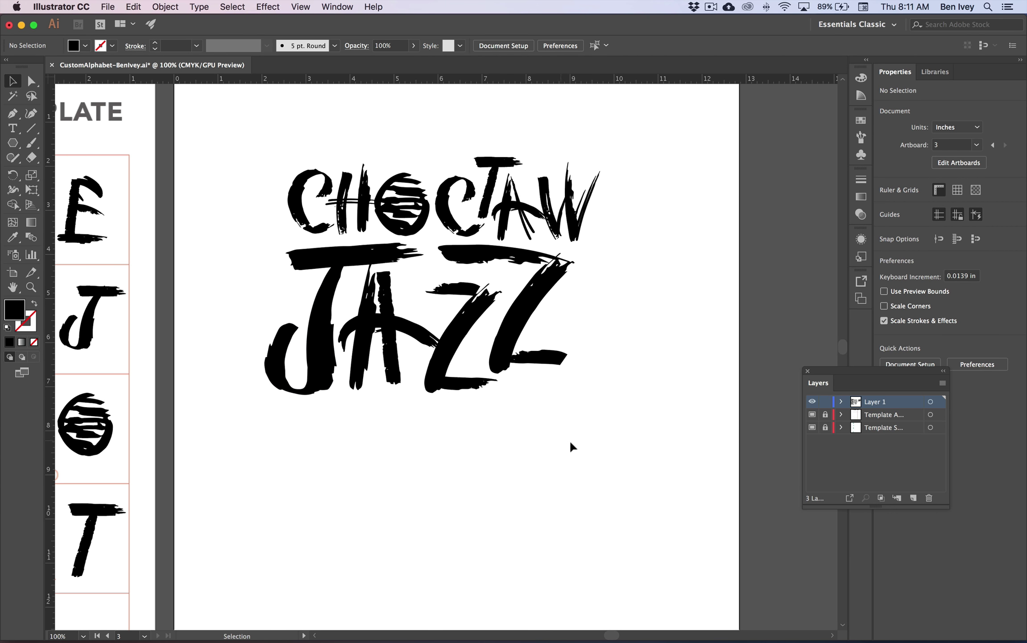
Scale the whole CHOCTAW JAZZ lockup up to 10.649 × 7.539 in
{"action": "left_click_drag", "start_coordinate": [603, 448], "coordinate": [234, 154]}
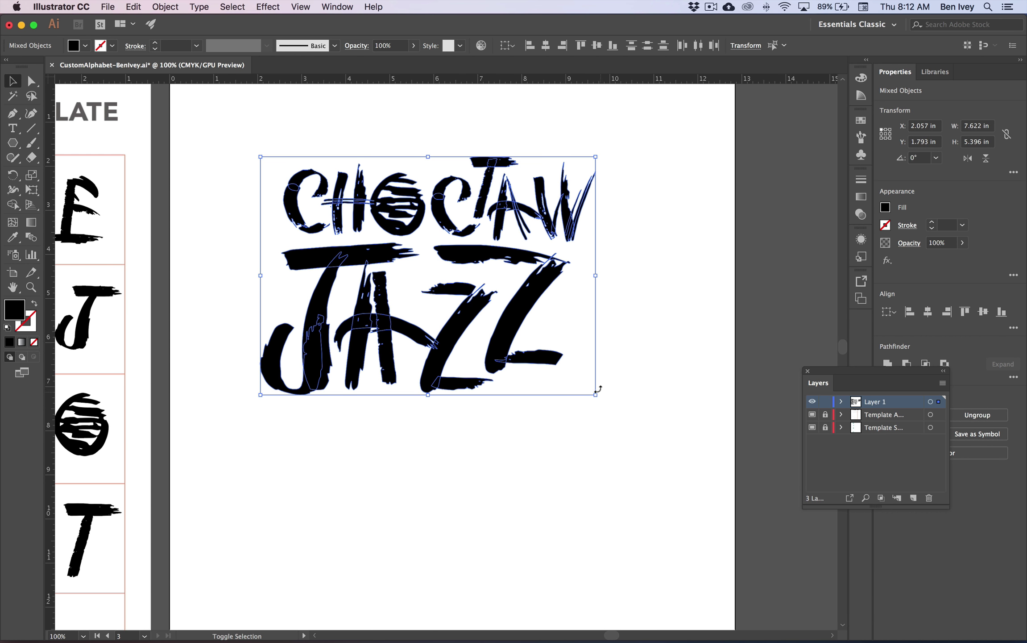
{"action": "left_click_drag", "start_coordinate": [597, 396], "coordinate": [687, 460]}
{"action": "left_click_drag", "start_coordinate": [261, 460], "coordinate": [218, 491]}
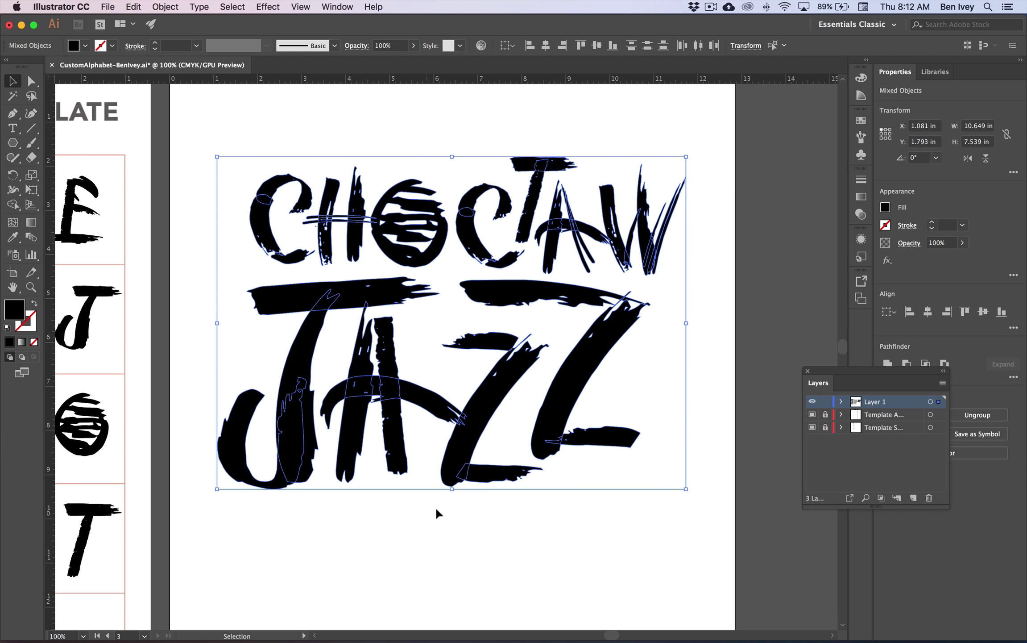
{"action": "left_click", "coordinate": [459, 512]}
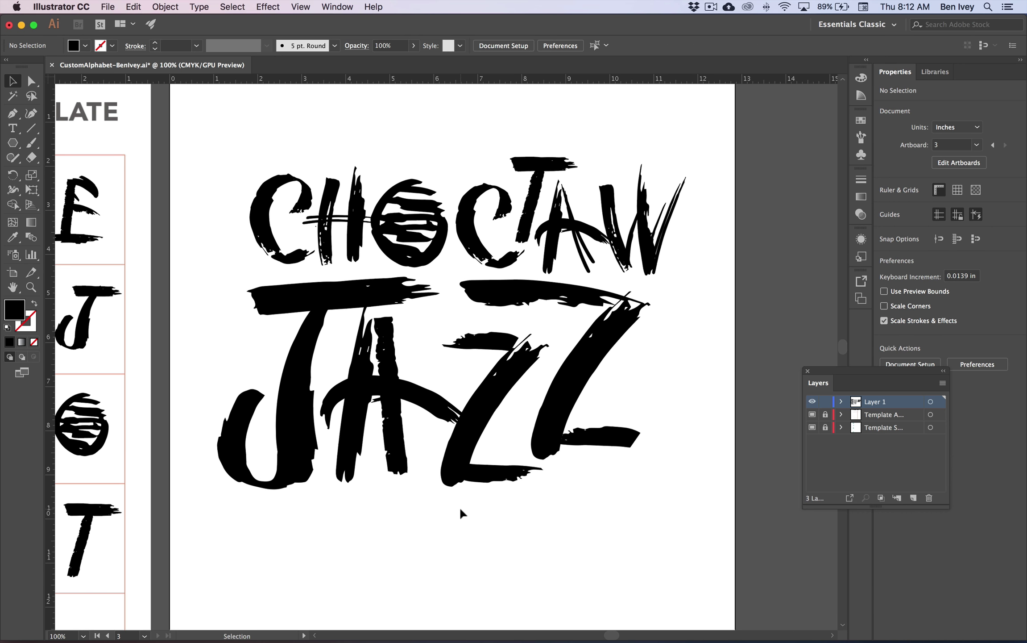
Zoom out and stretch CHOCTAW slightly wider toward the left
{"action": "key", "text": "super+minus"}
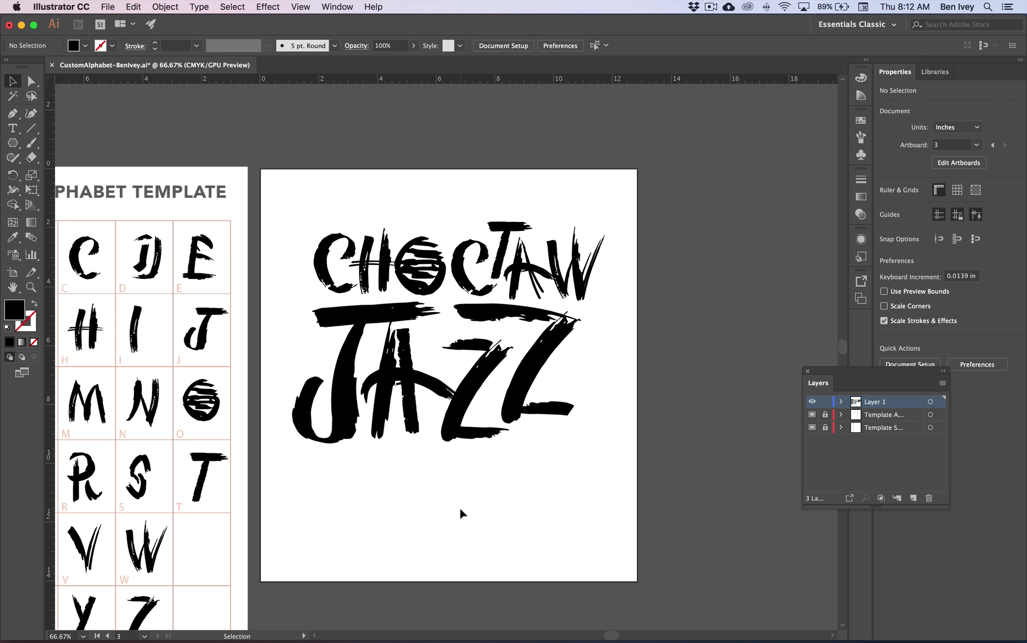
{"action": "left_click_drag", "start_coordinate": [308, 209], "coordinate": [590, 262]}
{"action": "left_click", "coordinate": [598, 285]}
{"action": "left_click_drag", "start_coordinate": [299, 221], "coordinate": [576, 271]}
{"action": "left_click_drag", "start_coordinate": [318, 265], "coordinate": [302, 265]}
{"action": "left_click", "coordinate": [288, 263]}
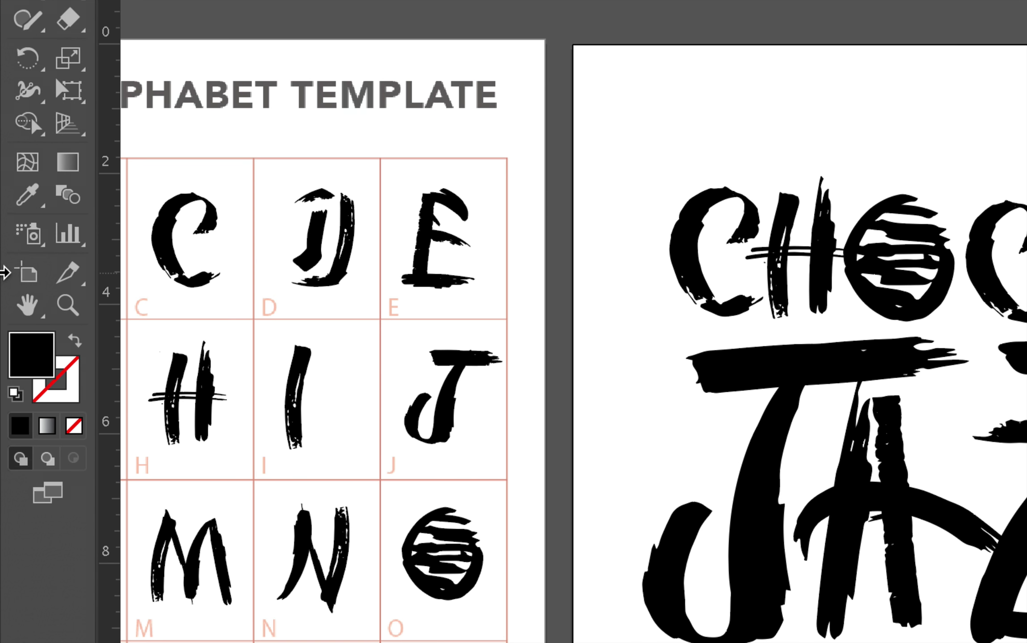
Trim the title artboard's edges inward to 10.97 × 8.63 in with the Artboard tool
{"action": "left_click", "coordinate": [27, 272]}
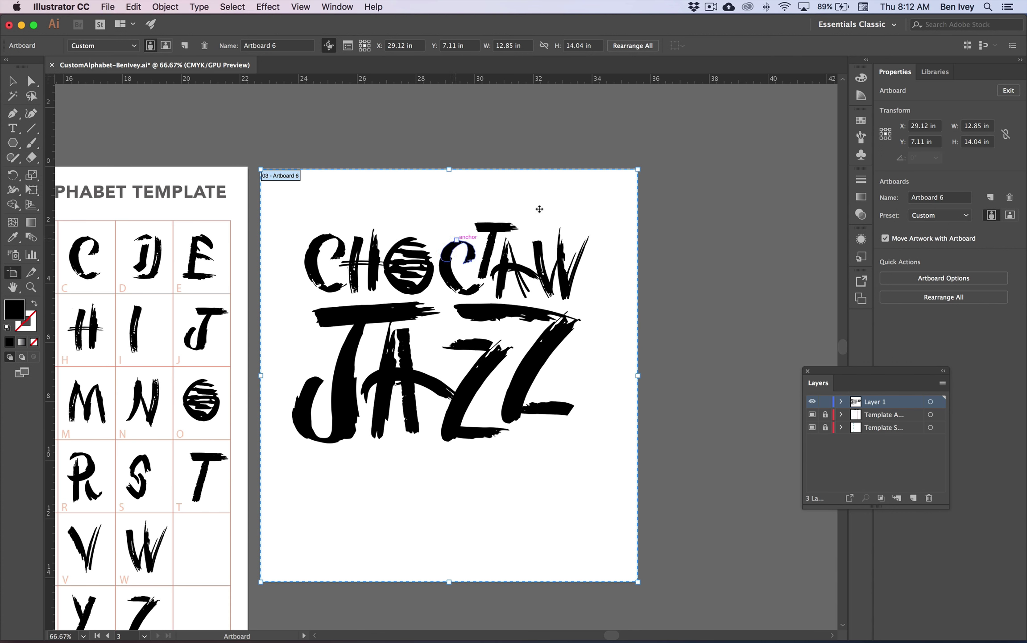
{"action": "left_click_drag", "start_coordinate": [449, 169], "coordinate": [449, 211]}
{"action": "left_click_drag", "start_coordinate": [446, 582], "coordinate": [443, 464]}
{"action": "left_click_drag", "start_coordinate": [637, 337], "coordinate": [603, 336]}
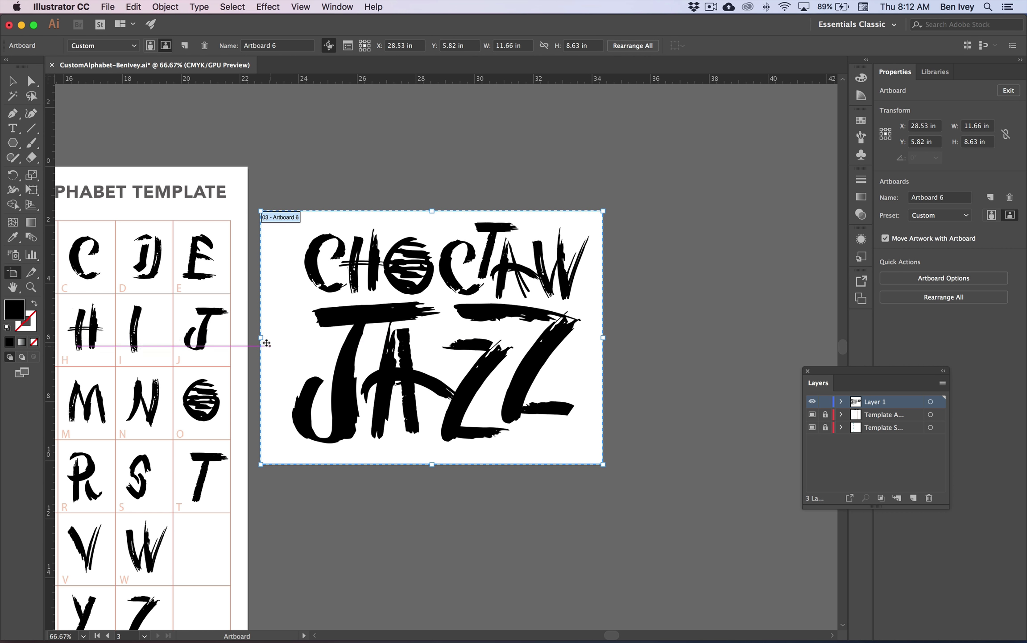
{"action": "left_click_drag", "start_coordinate": [262, 339], "coordinate": [280, 338]}
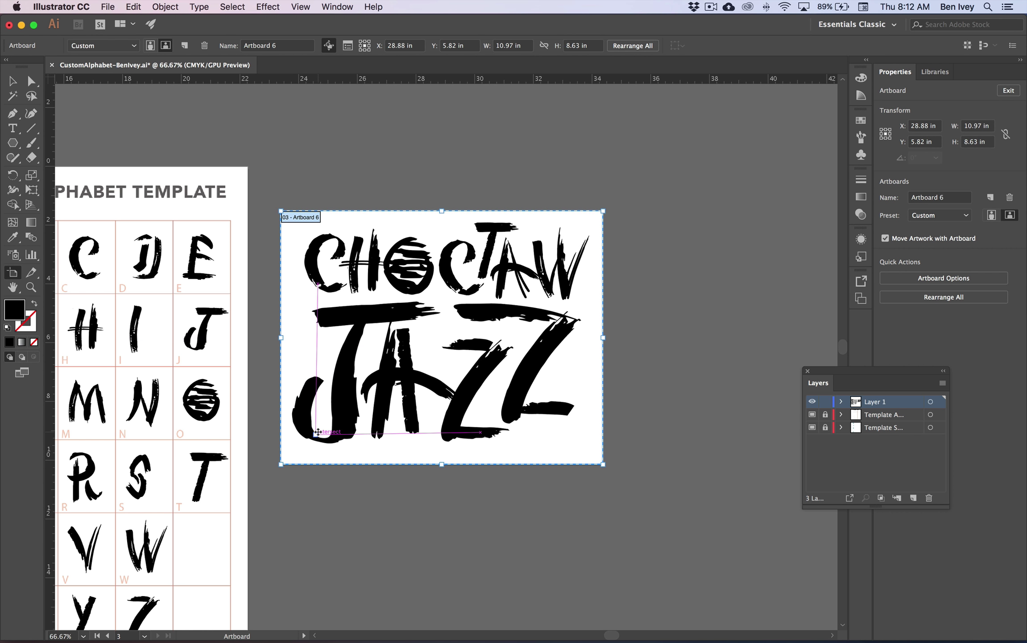
{"action": "left_click", "coordinate": [13, 81]}
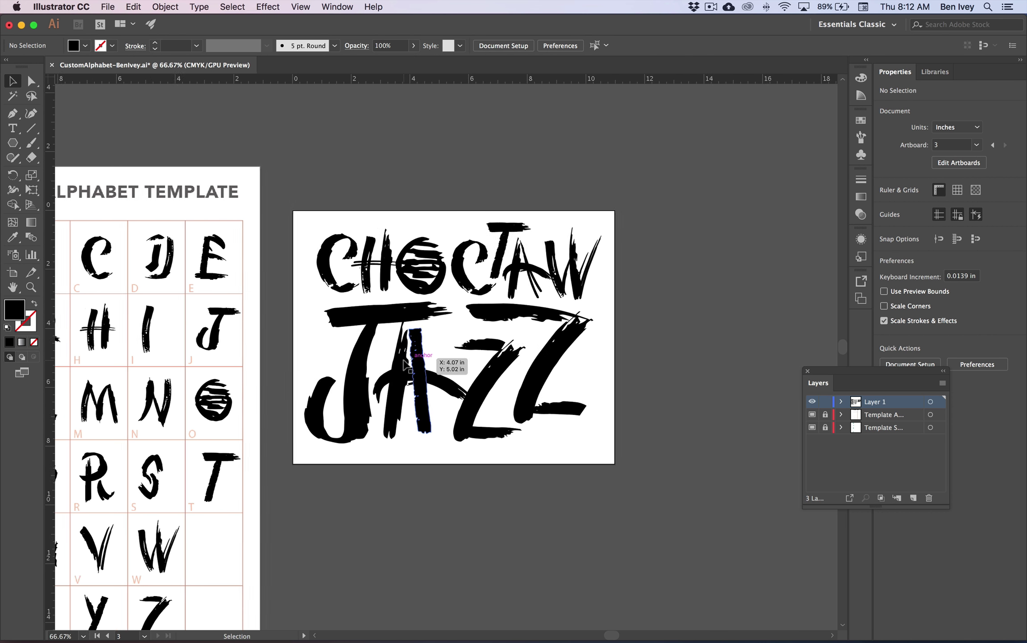
Review the alphabet template and title artboard, then save the document
{"action": "scroll", "coordinate": [403, 357], "scroll_direction": "up", "scroll_amount": 3}
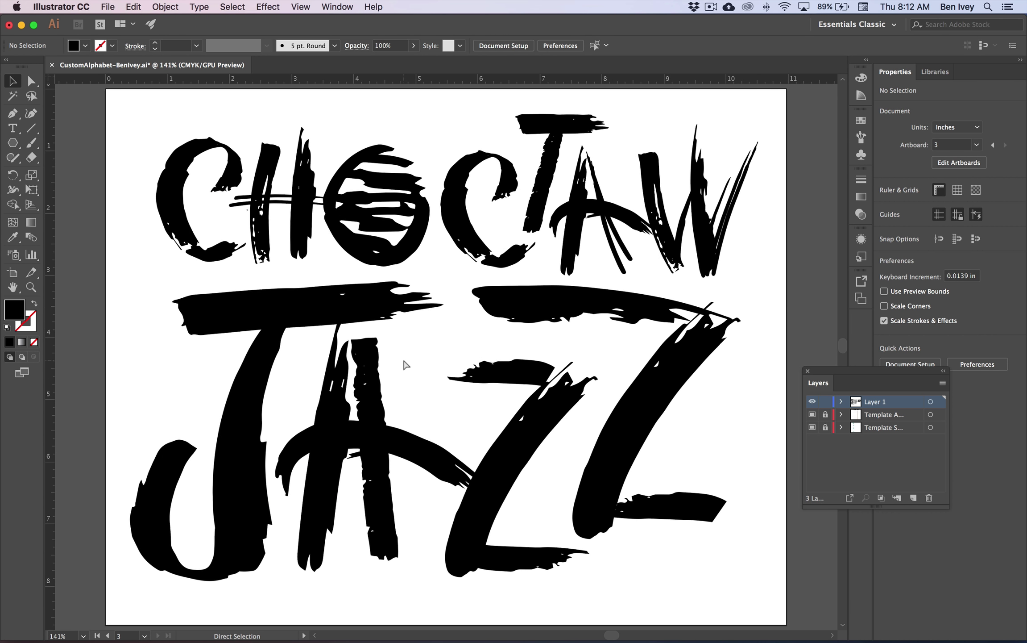
{"action": "scroll", "coordinate": [403, 357], "scroll_direction": "down", "scroll_amount": 3}
{"action": "left_click_drag", "start_coordinate": [360, 370], "coordinate": [660, 264]}
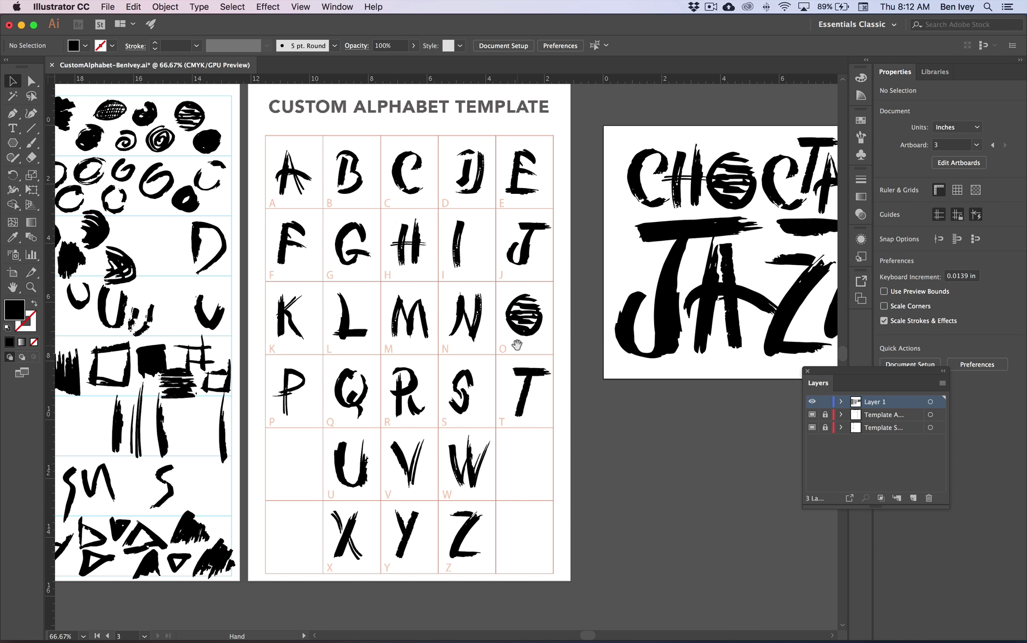
{"action": "left_click_drag", "start_coordinate": [515, 346], "coordinate": [511, 358]}
{"action": "scroll", "coordinate": [473, 351], "scroll_direction": "left", "scroll_amount": 3}
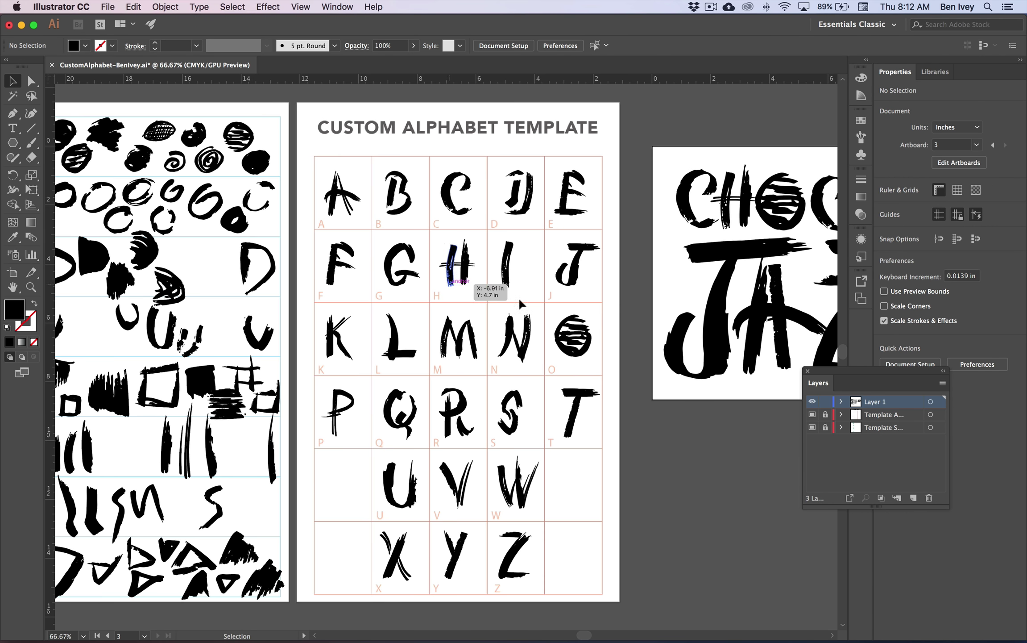
{"action": "scroll", "coordinate": [478, 297], "scroll_direction": "right", "scroll_amount": 6}
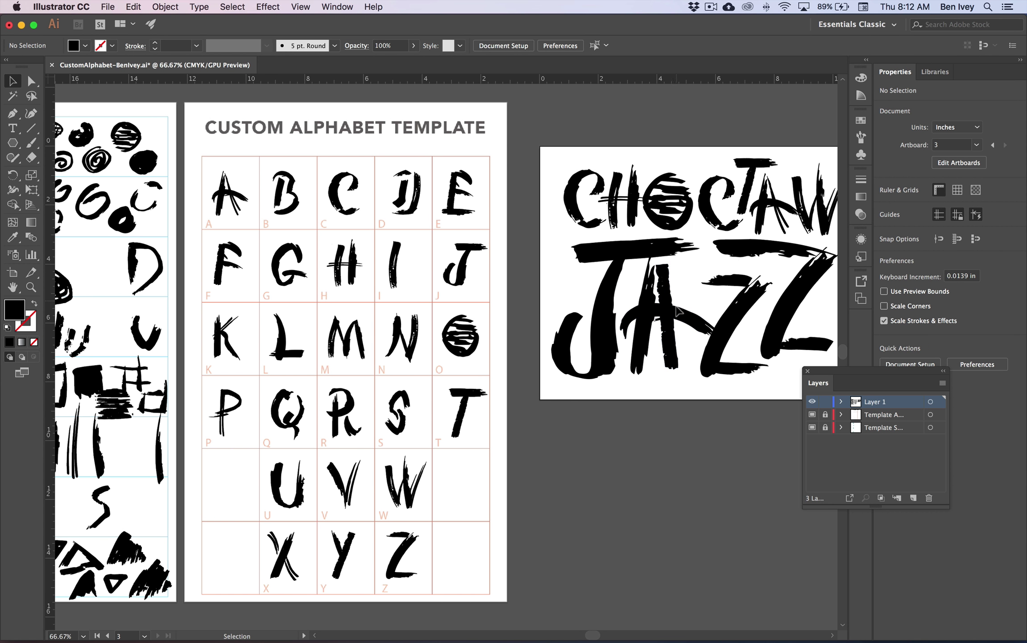
{"action": "left_click", "coordinate": [108, 6]}
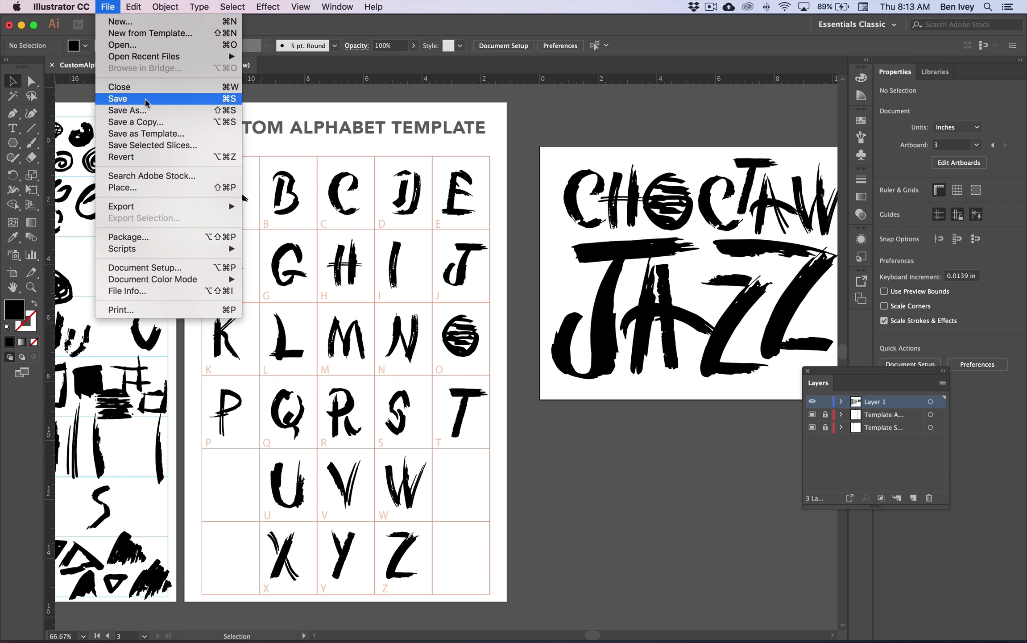
{"action": "left_click", "coordinate": [165, 102]}
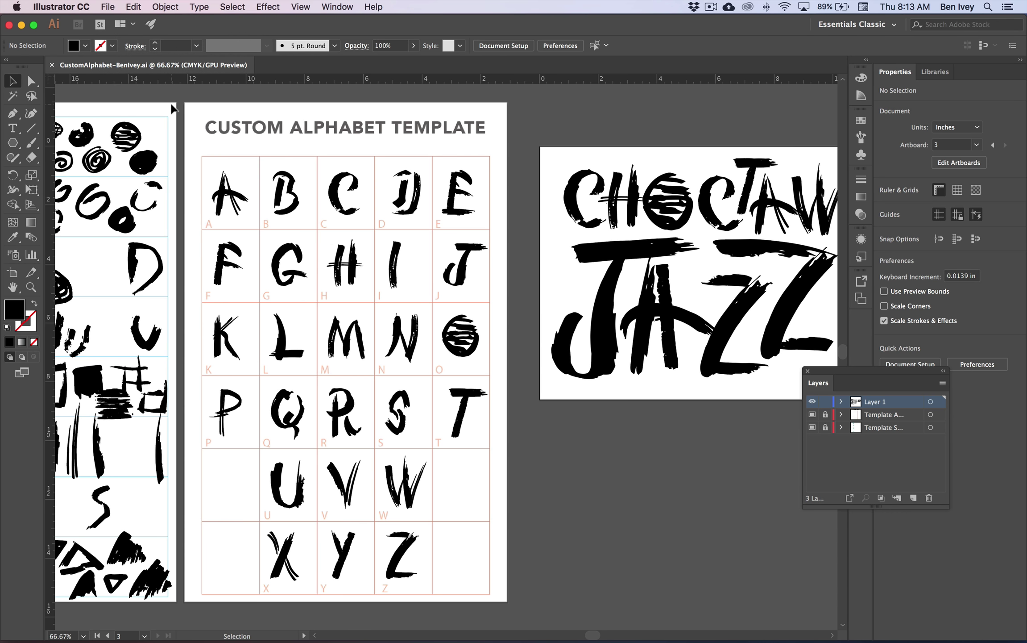